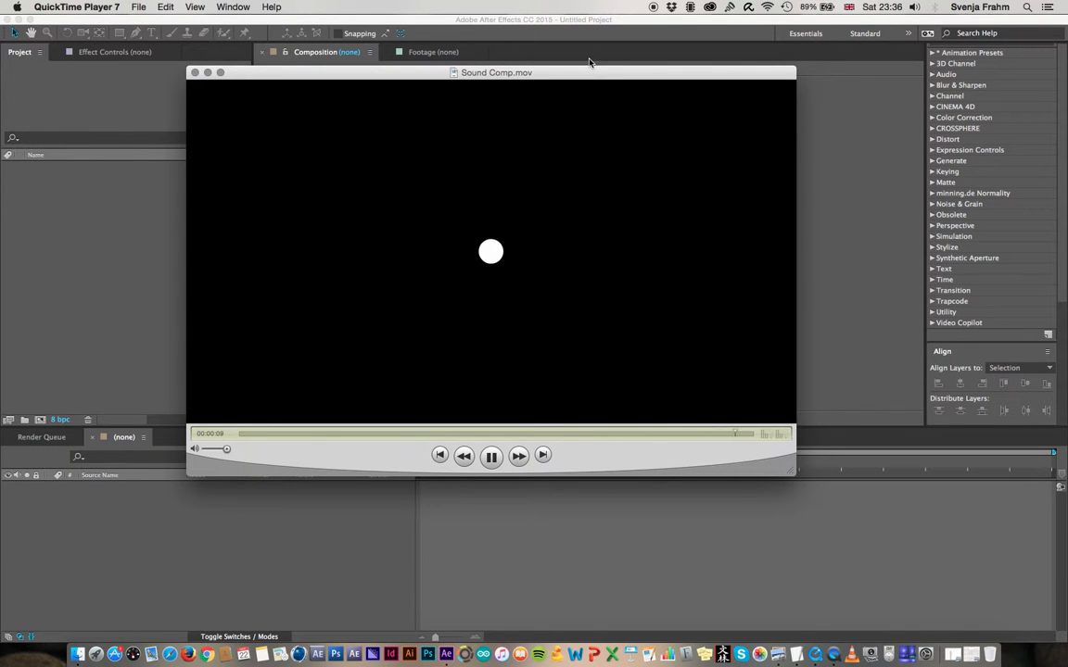
Stop the finished Sound Comp.mov, scrub through its opening seconds, and switch to After Effects
key(space)
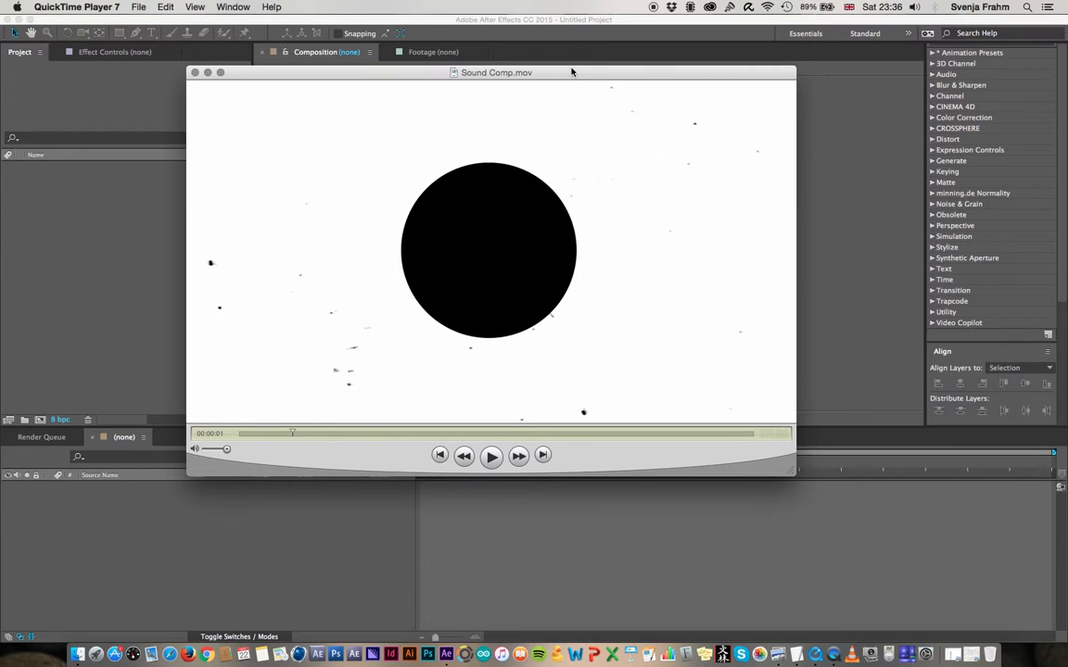
drag(300, 432, 343, 432)
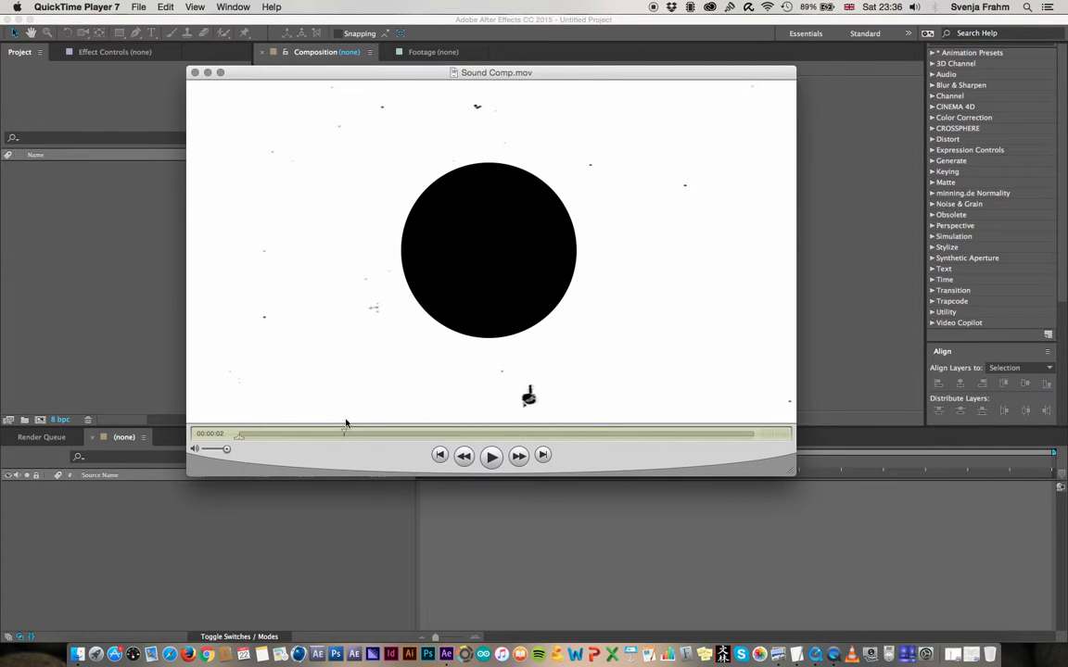
click(118, 273)
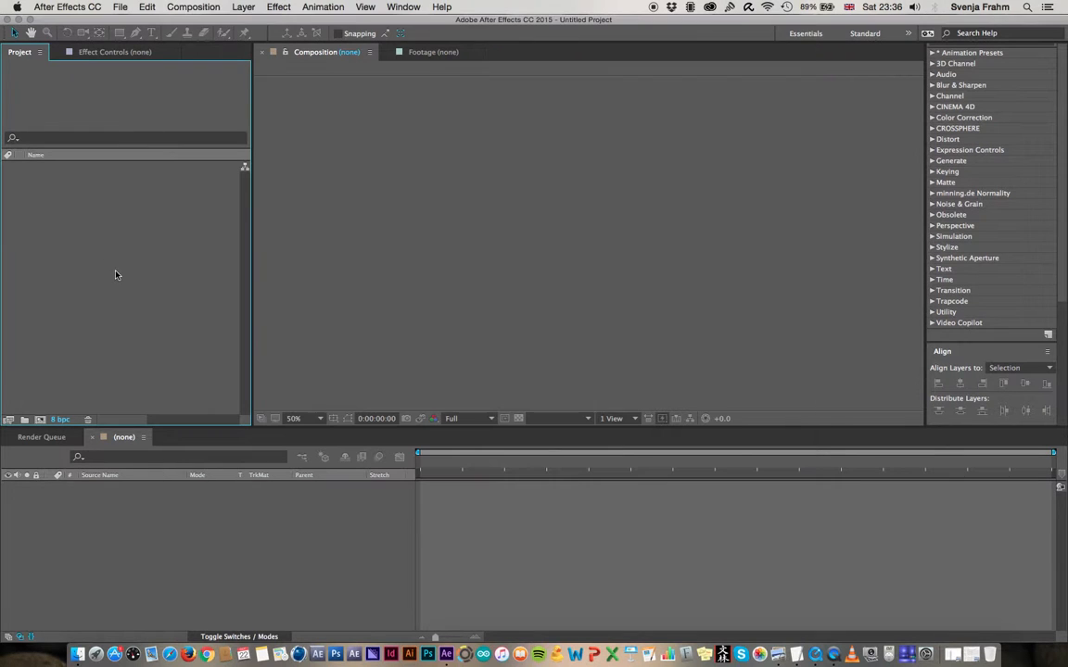
Import all six files from the Finder folder Assets_Week3 into the After Effects project
key(super+Tab)
key(super+Tab)
key(super+Tab)
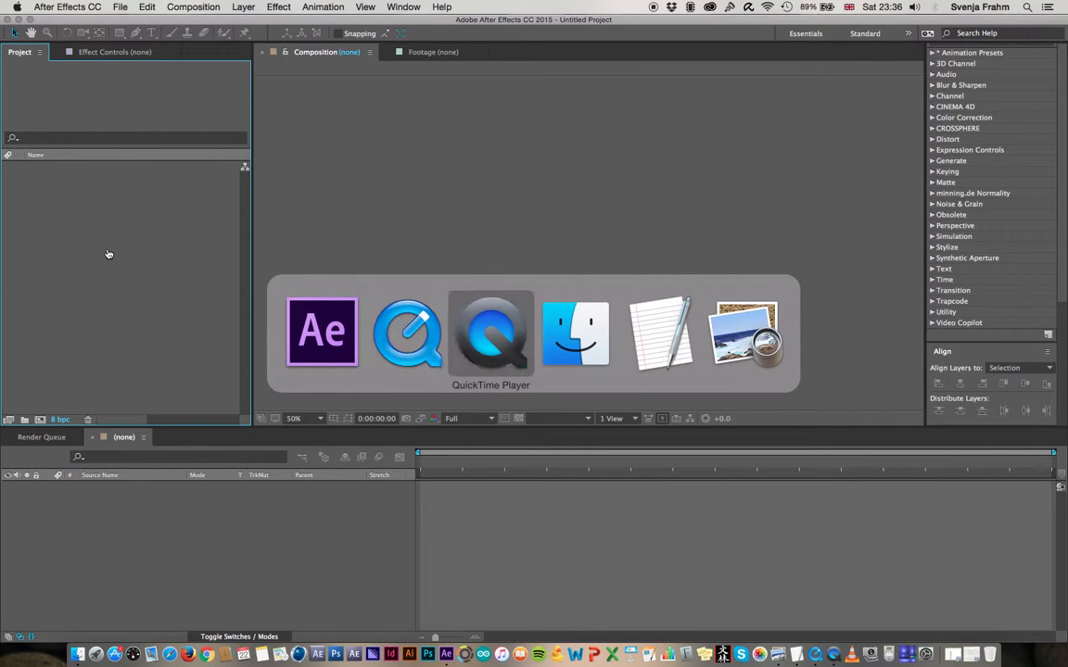
click(780, 192)
key(super+a)
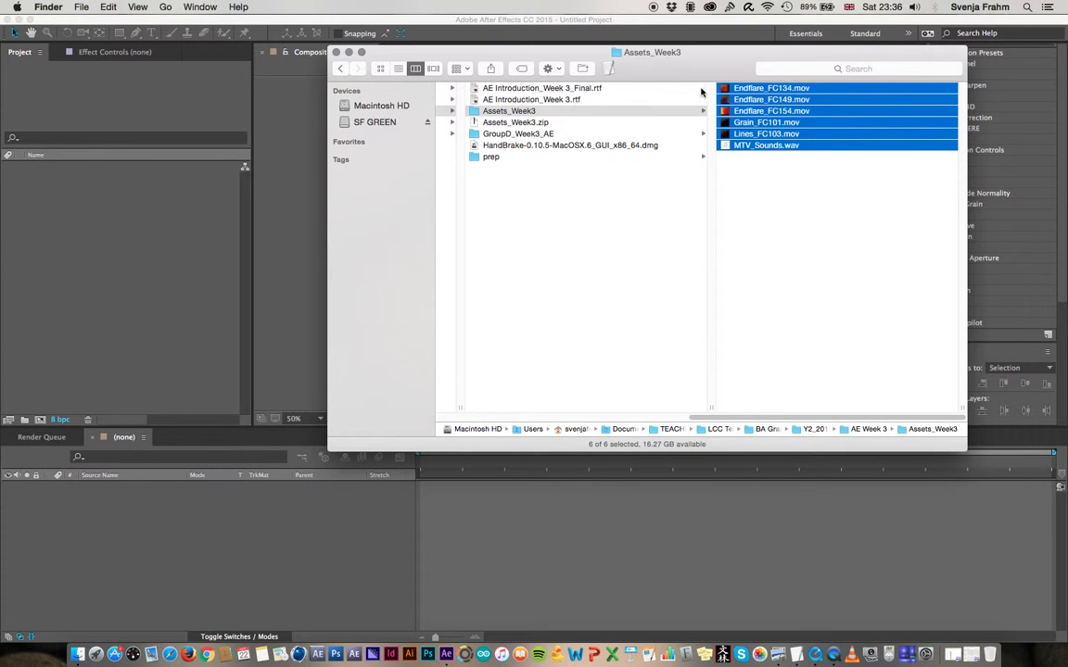
drag(727, 90, 95, 221)
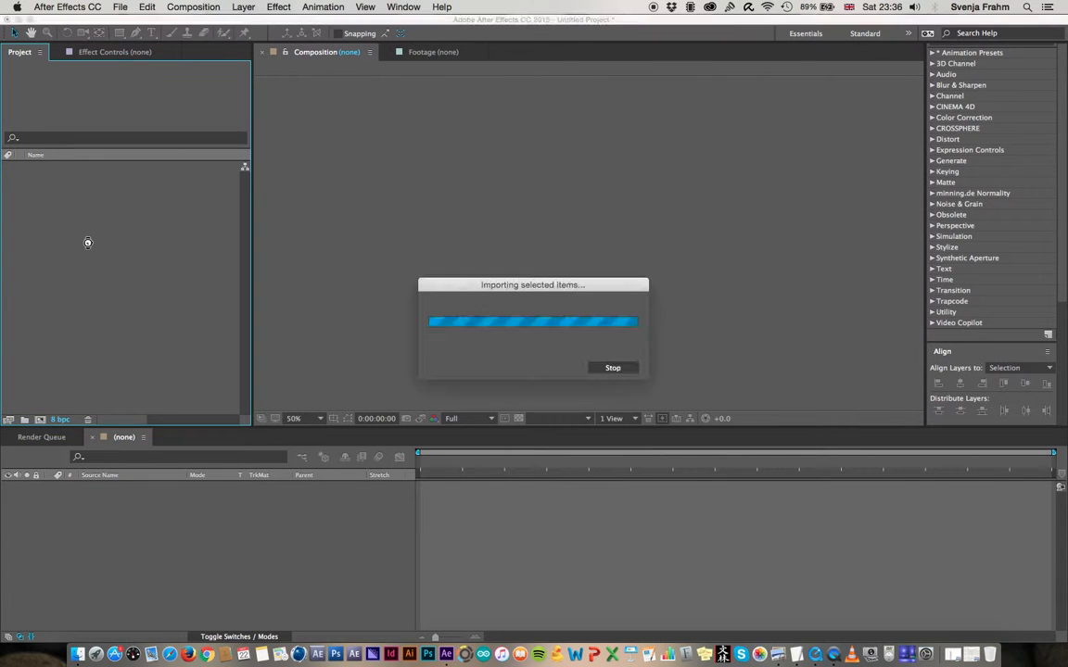
click(124, 279)
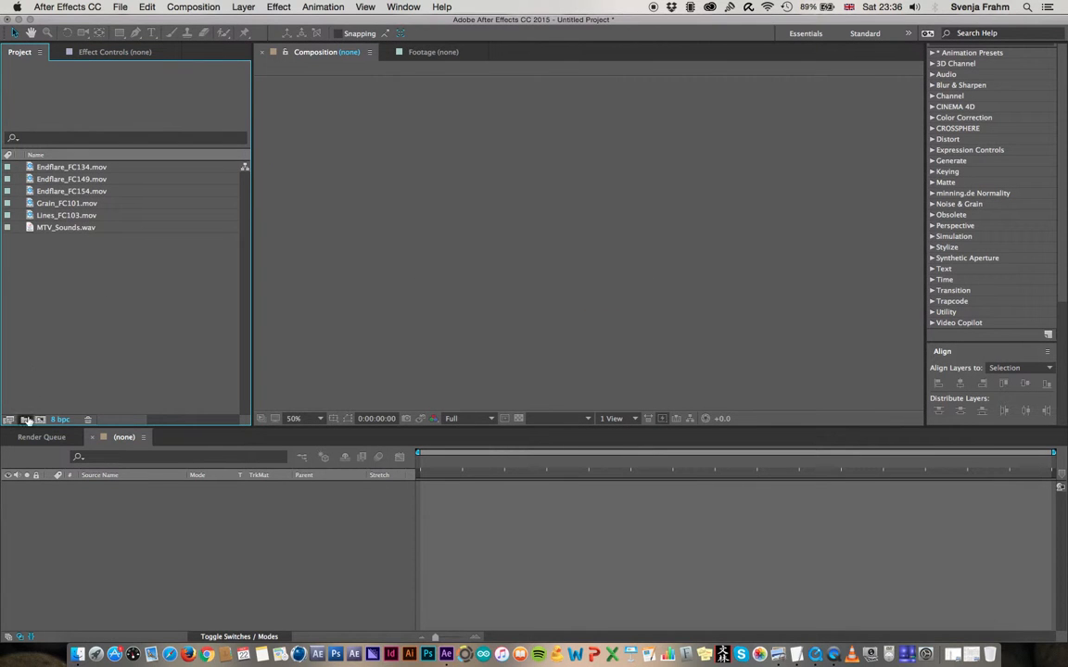
Create two project folders named Footage and Audio
click(28, 417)
text(Footage)
key(Return)
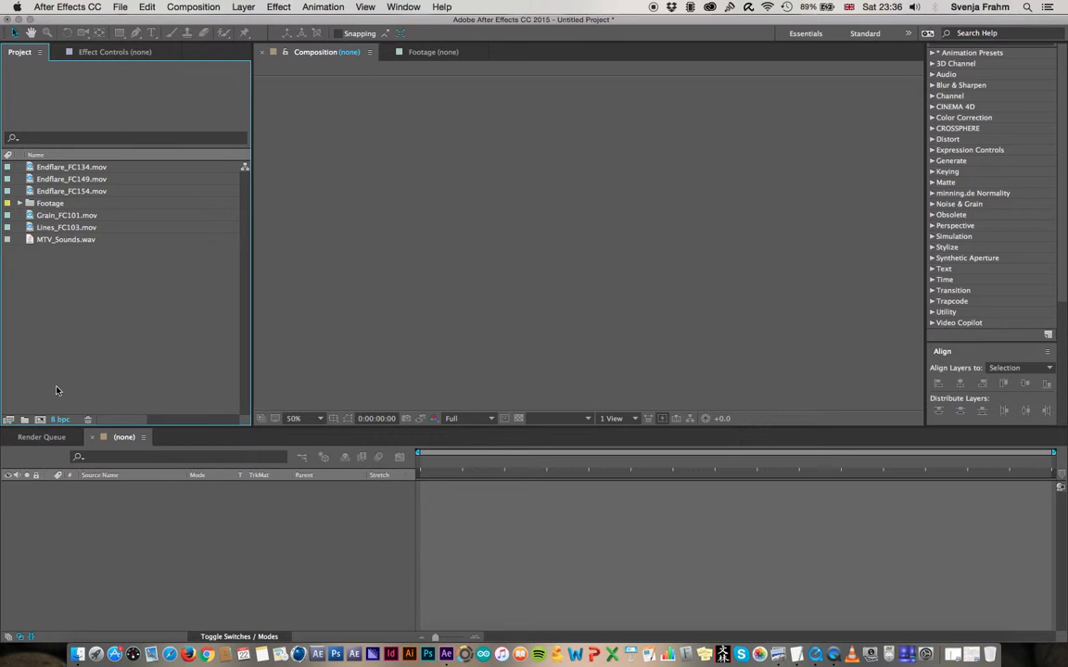
click(24, 419)
text(Audio)
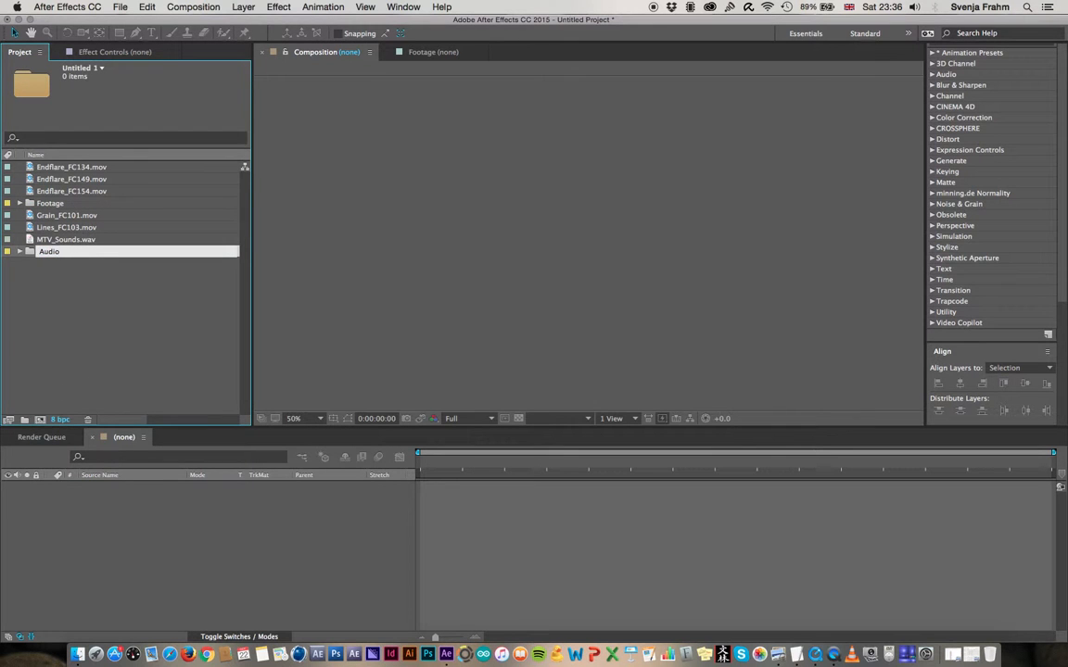
key(Return)
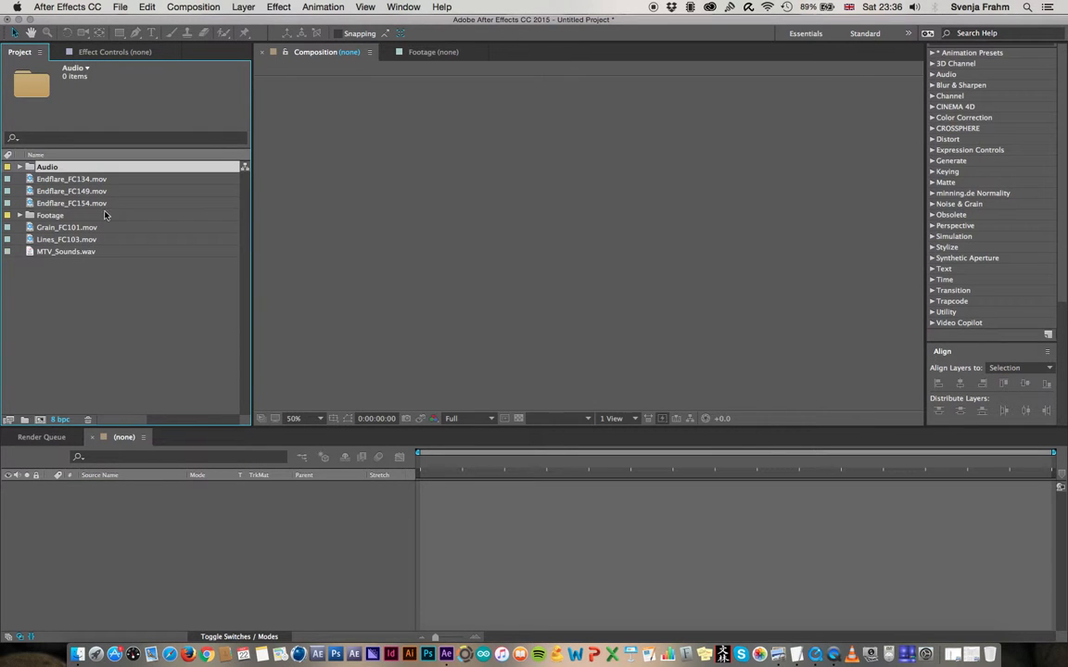
Move the three Endflare clips, Grain_FC101.mov and Lines_FC103.mov into the Footage folder
click(69, 179)
shift+click(72, 205)
mouse_move(72, 205)
mouse_down()
mouse_move(51, 215)
mouse_move(51, 186)
mouse_move(54, 200)
mouse_up()
click(19, 180)
click(79, 227)
shift+click(70, 240)
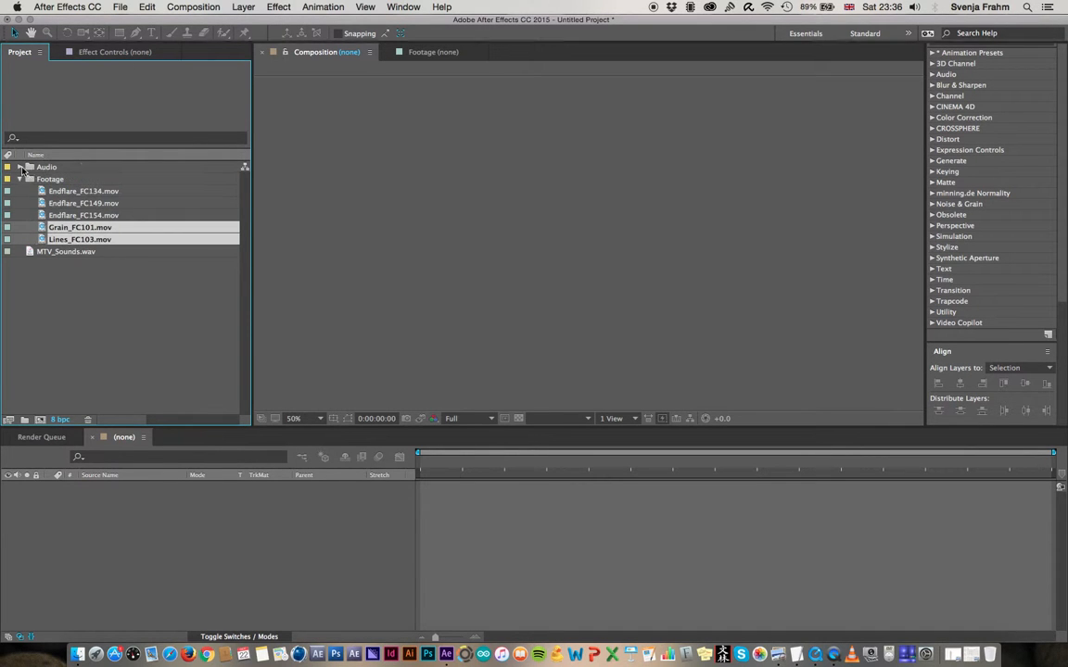
Move MTV_Sounds.wav into the Audio folder
click(31, 253)
drag(30, 252, 59, 172)
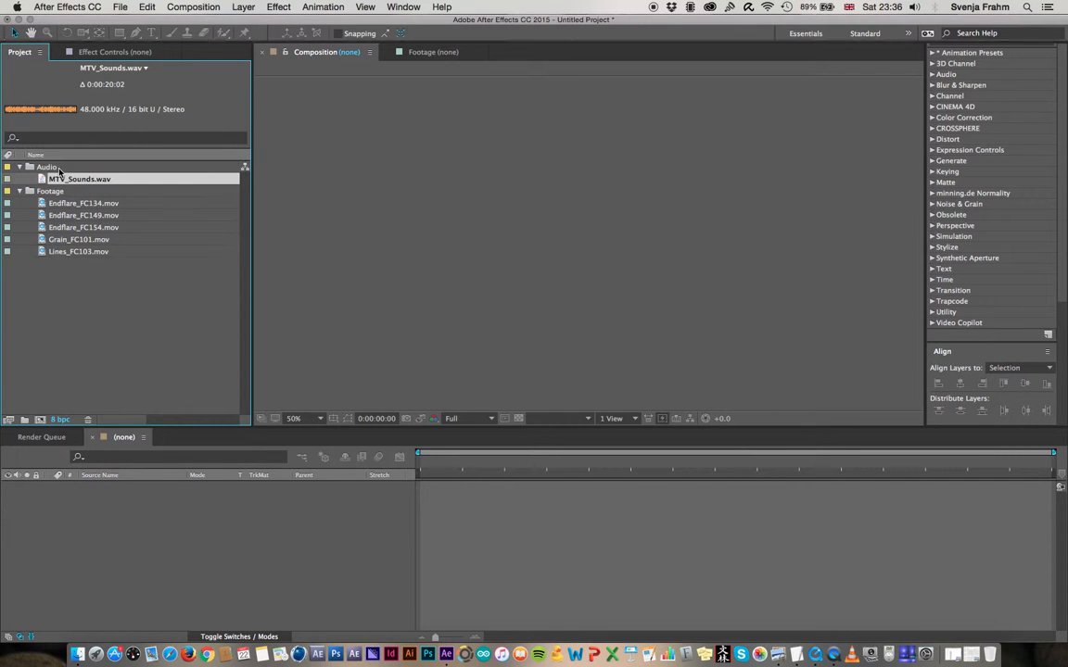
click(105, 296)
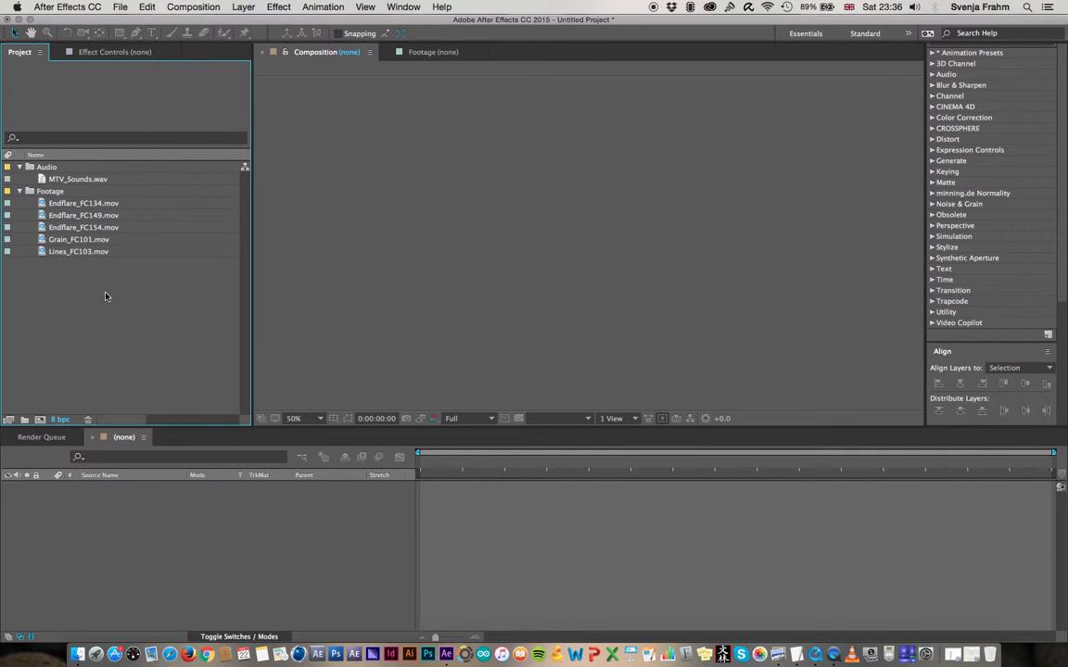
Create a project folder named Compositions and rename it _Compositions
click(25, 419)
text(Compositions)
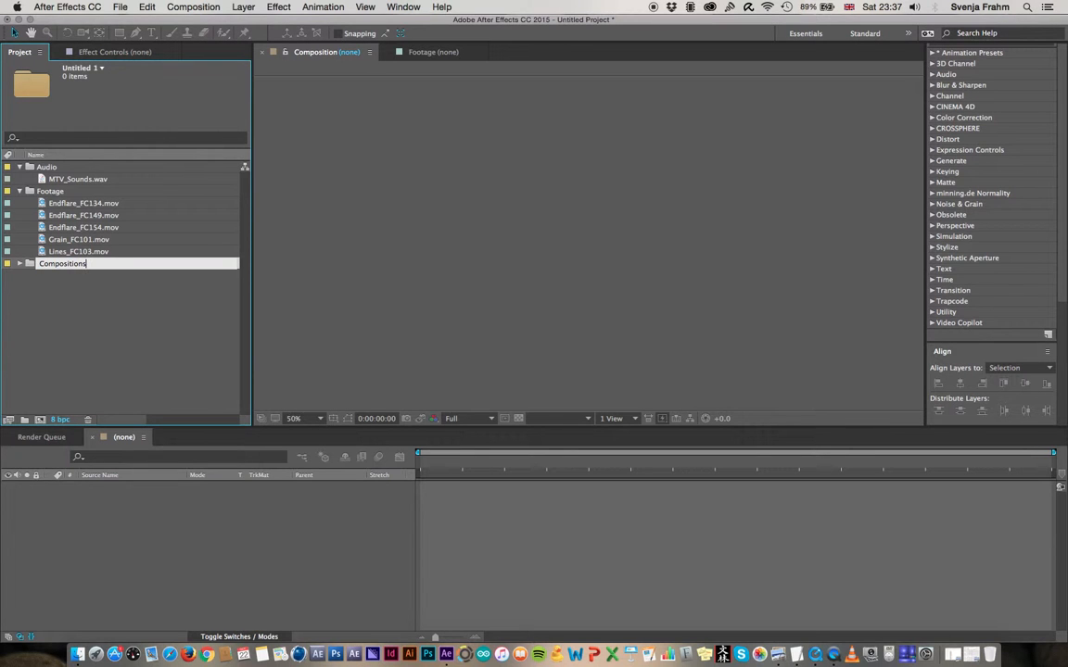
key(Return)
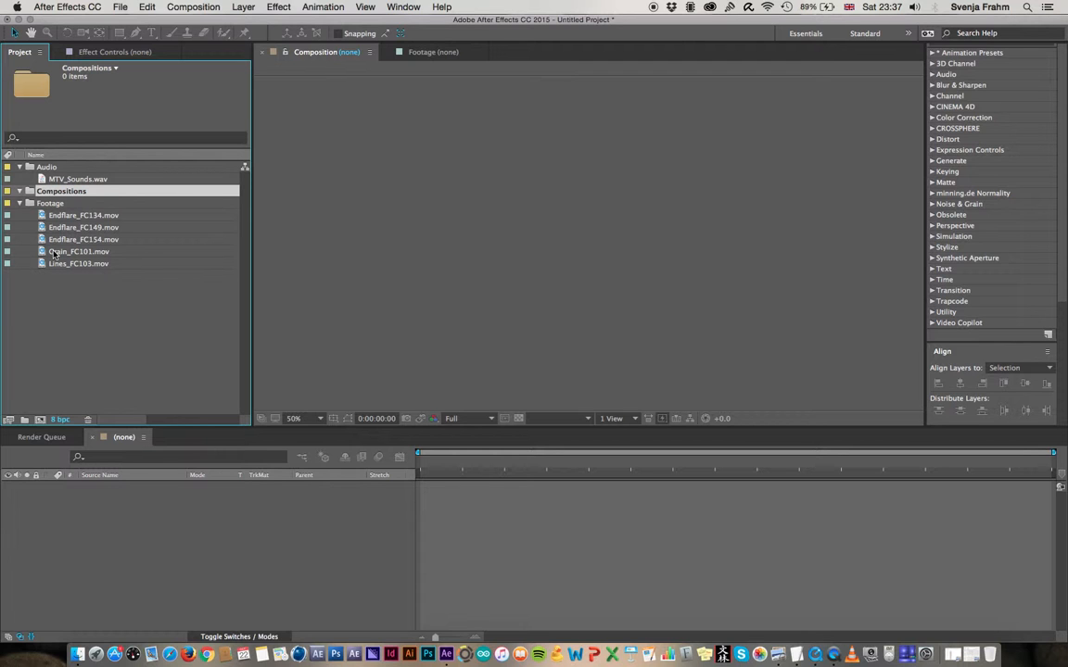
key(Return)
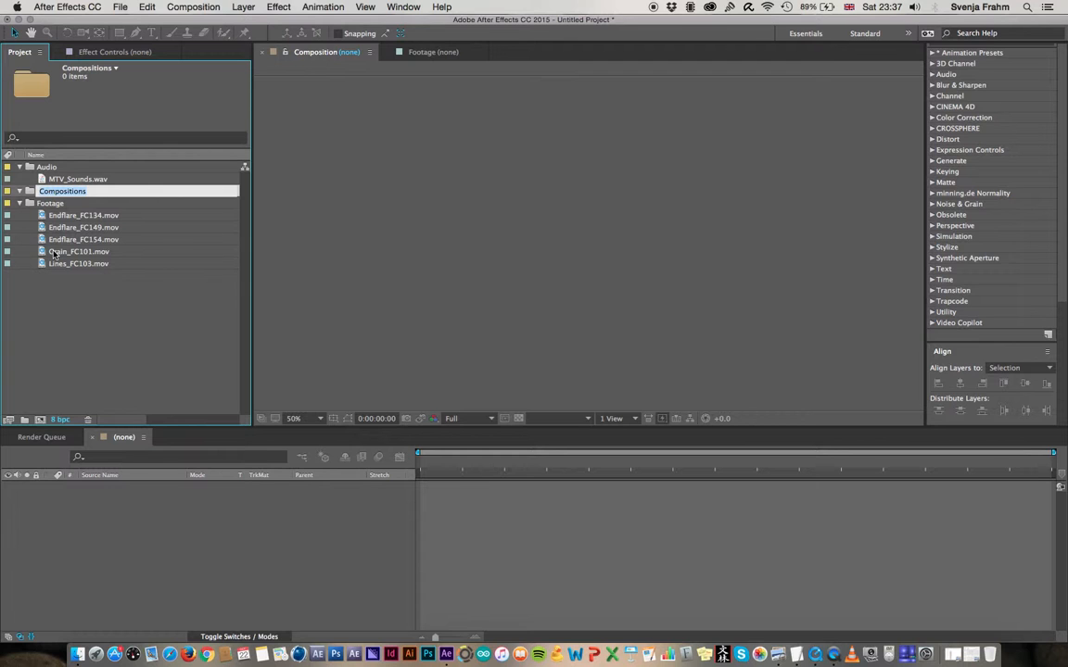
key(Left)
text(_)
key(Return)
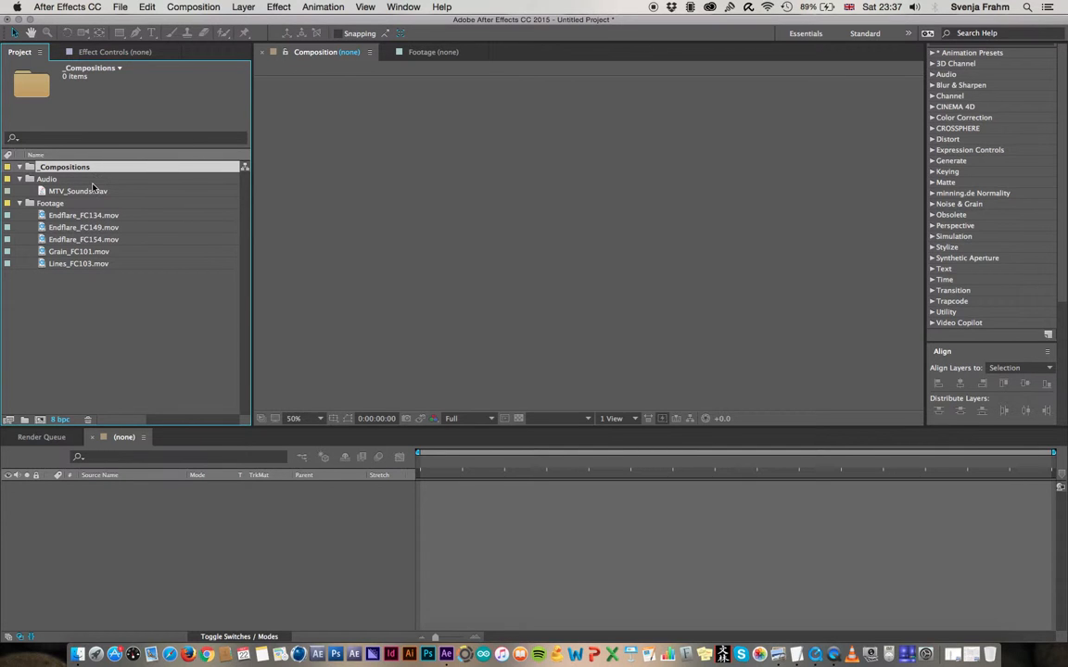
Create a 960 x 540 px composition named Sound Comp at 25 fps, 10 seconds long, inside the _Compositions folder
click(39, 418)
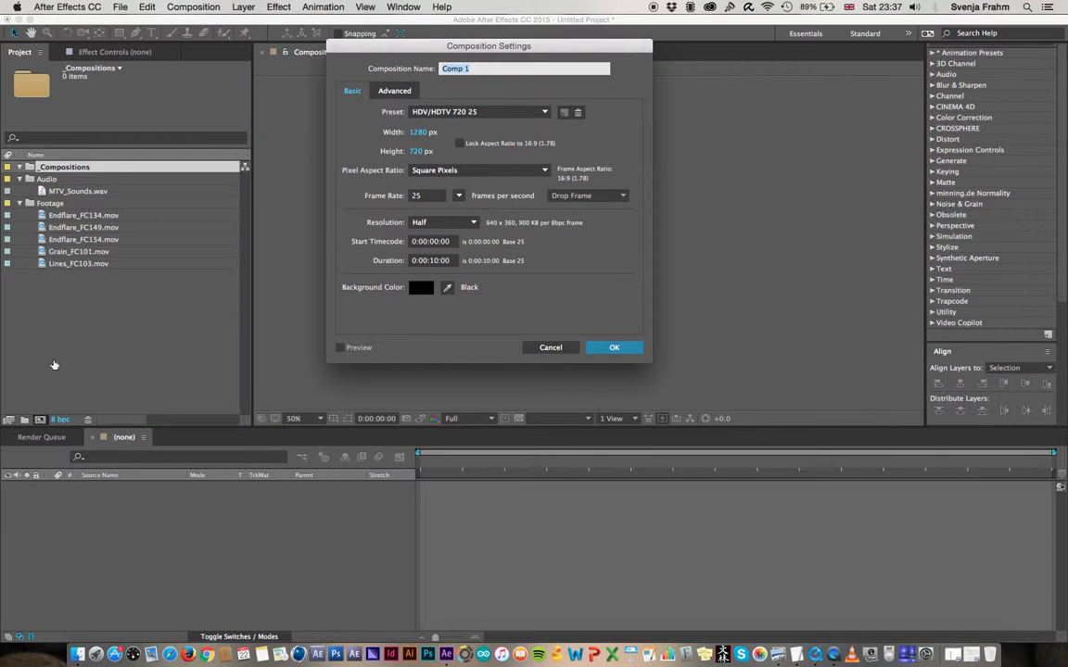
text(C)
text(Sound Comp)
click(422, 133)
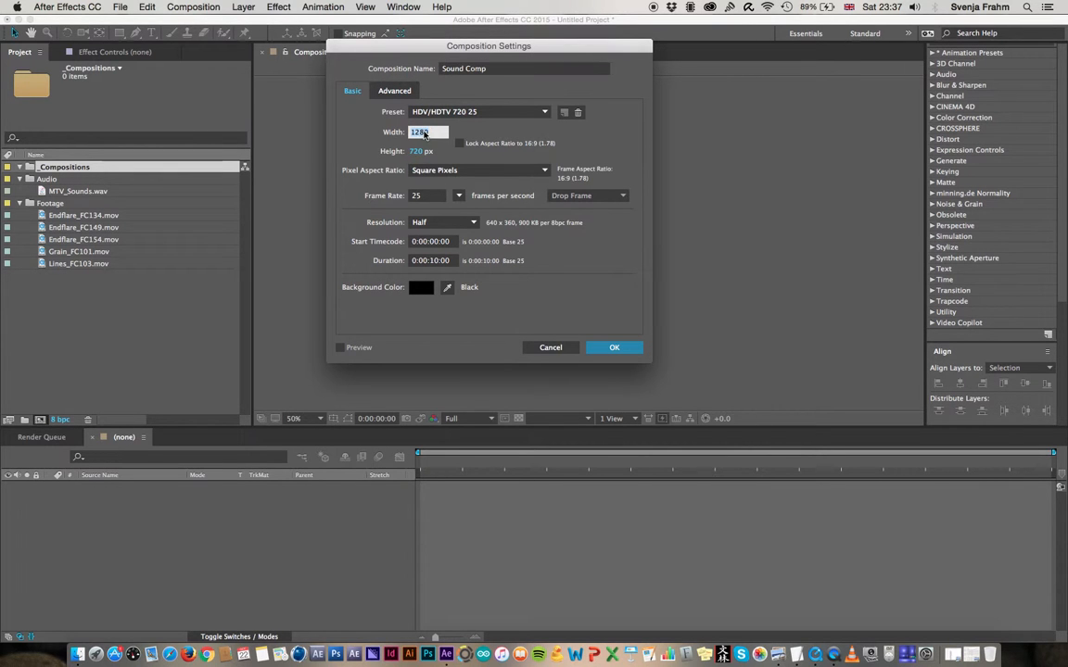
text(960)
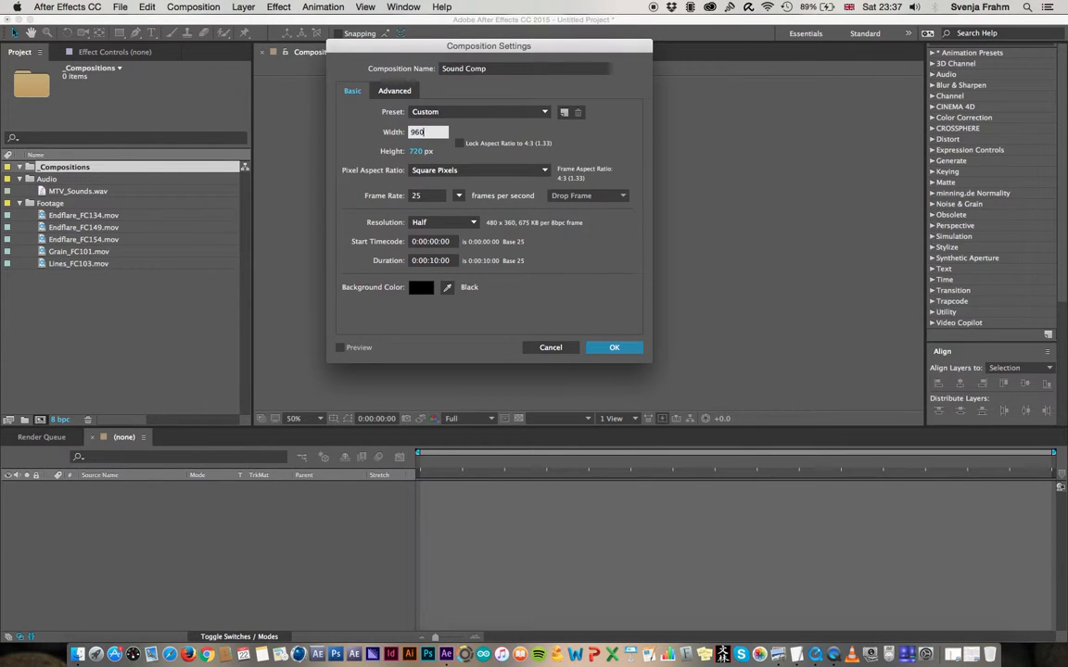
key(Tab)
text(5)
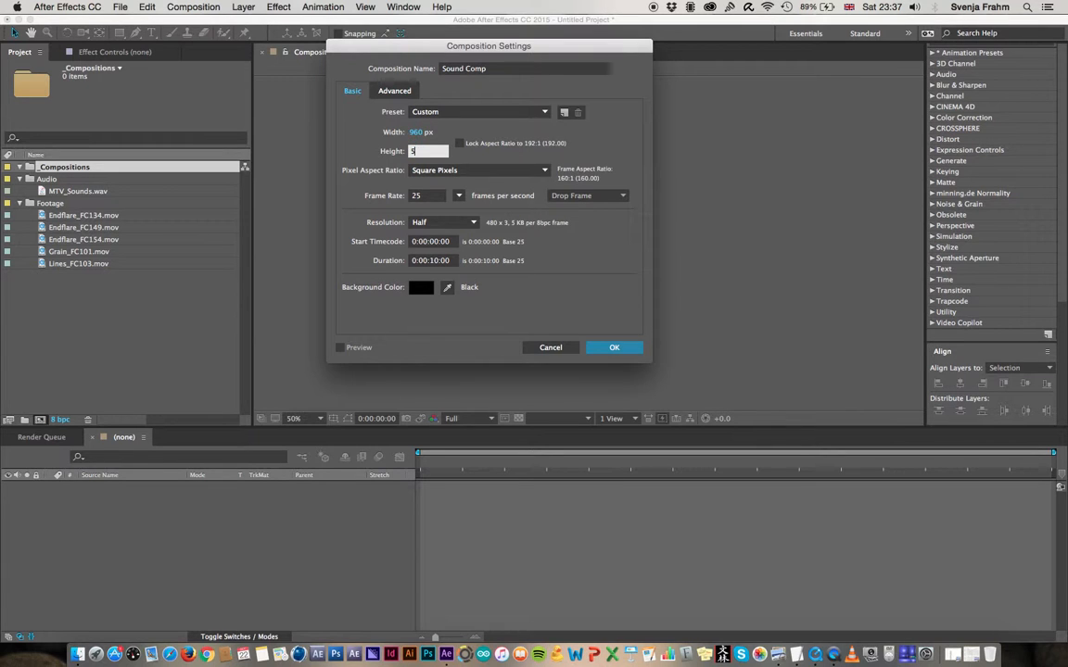
text(40)
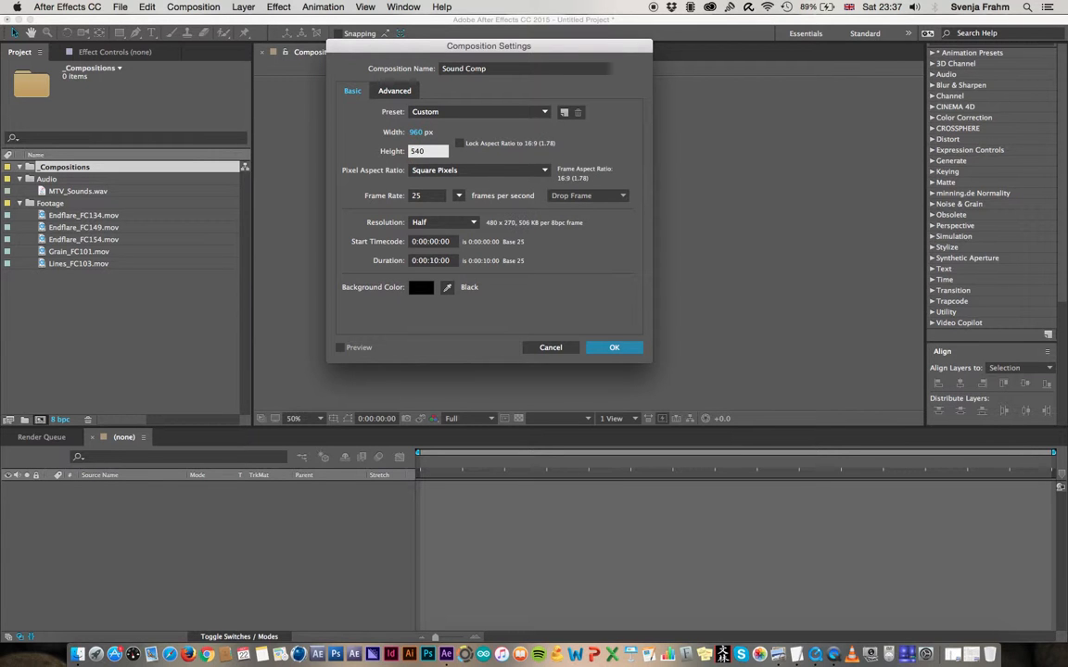
click(429, 201)
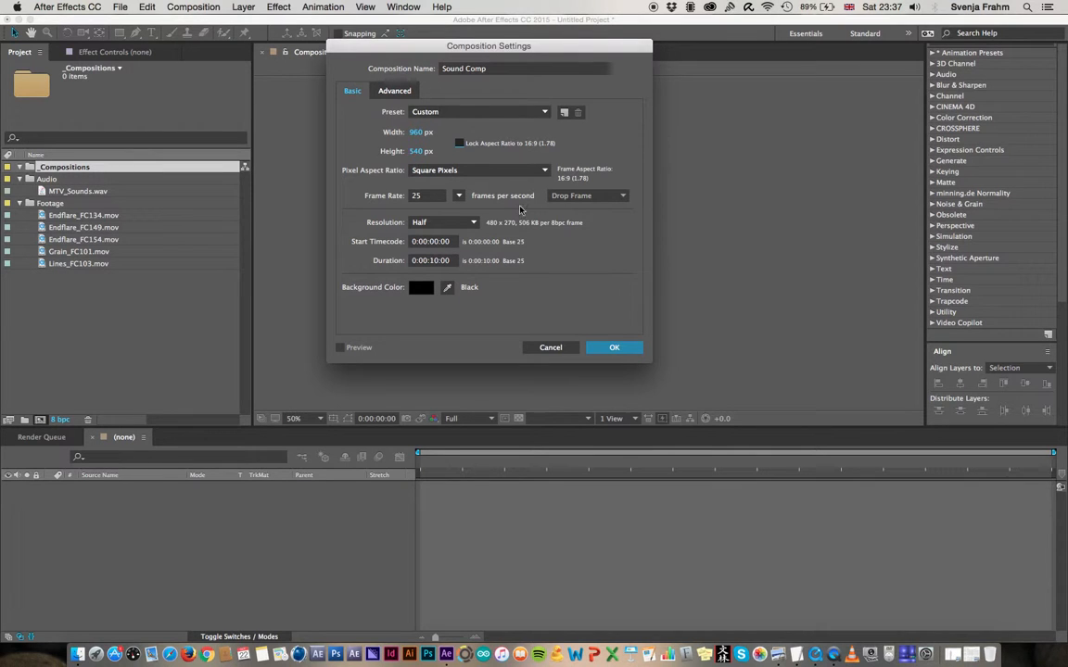
click(614, 347)
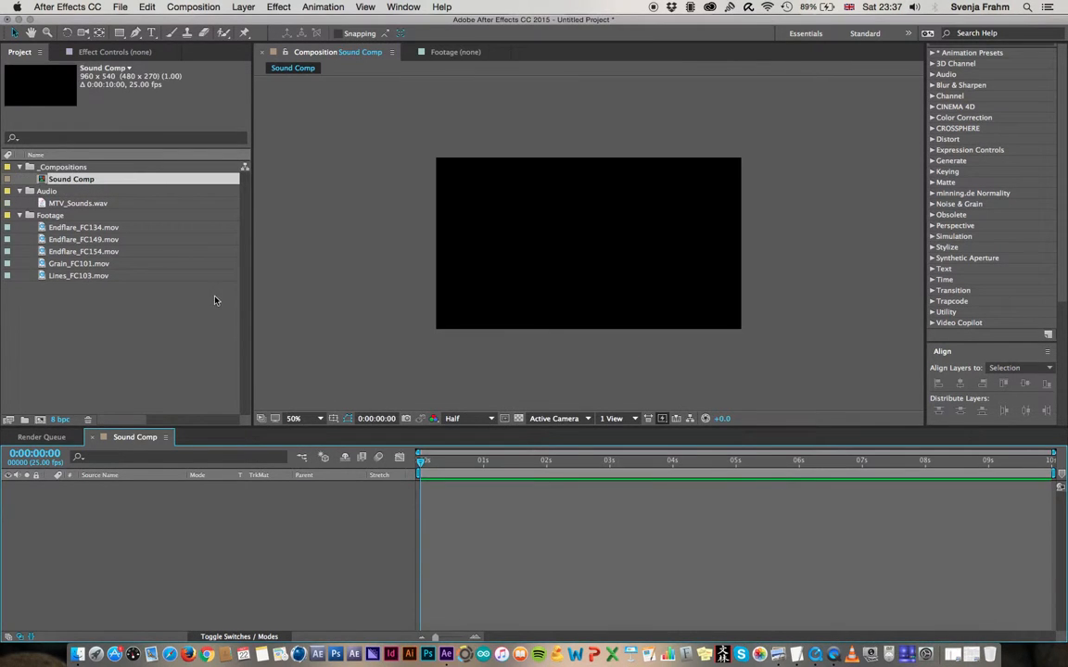
Add MTV_Sounds.wav as a layer in Sound Comp, play it back and return the playhead to the start
click(102, 204)
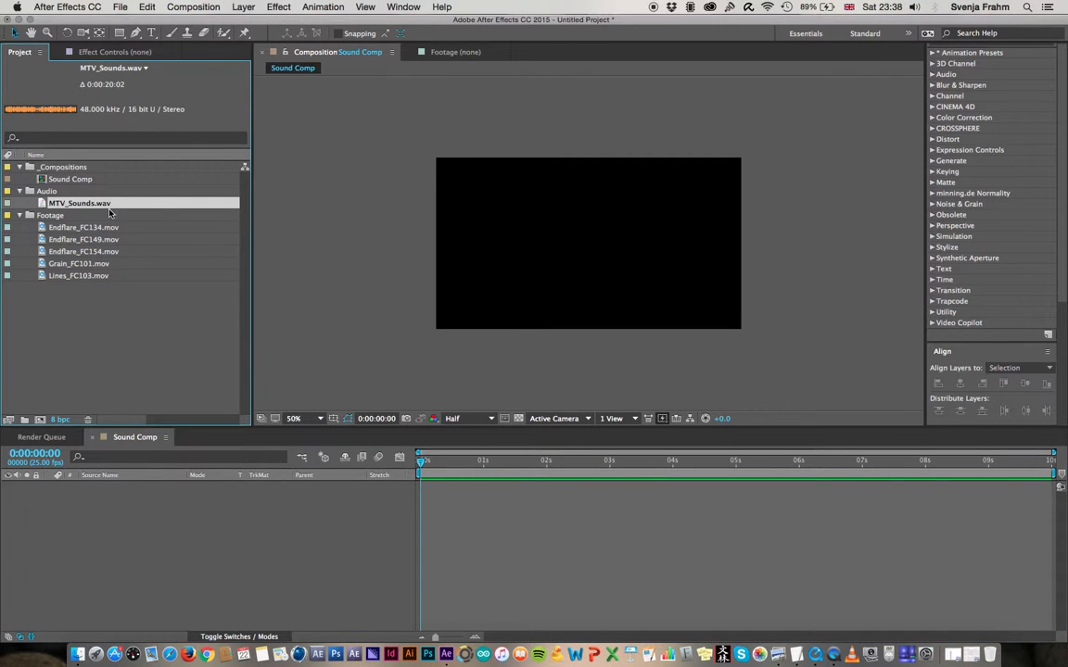
drag(56, 209, 126, 519)
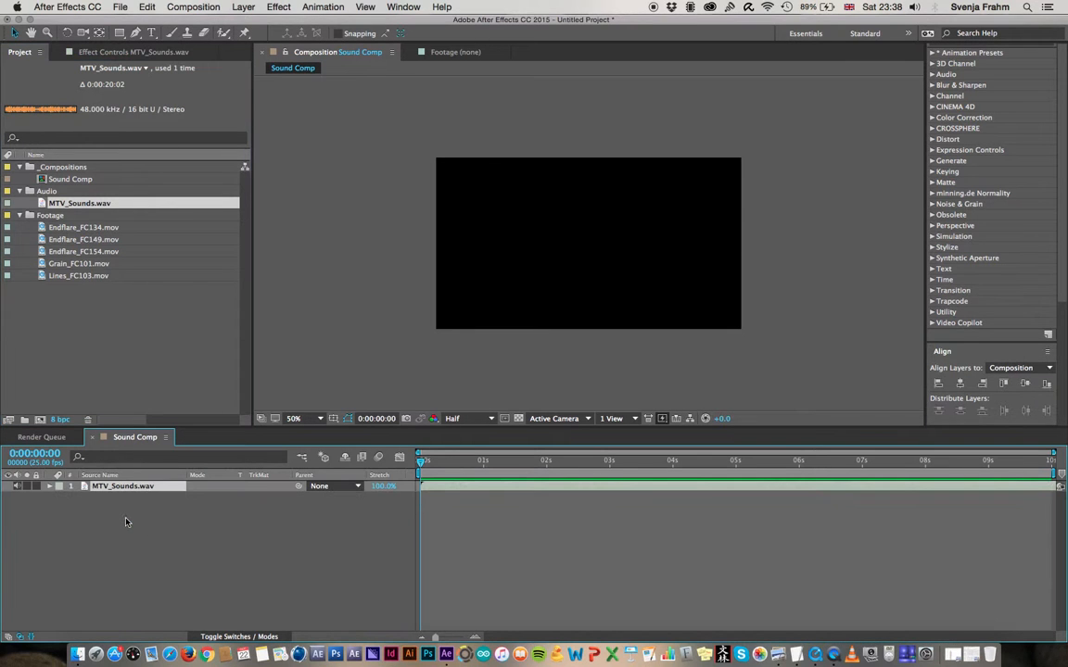
key(space)
drag(731, 461, 405, 453)
key(space)
drag(446, 468, 419, 463)
Show the Preview controls and enlarge their area until all playback options are in view
click(404, 6)
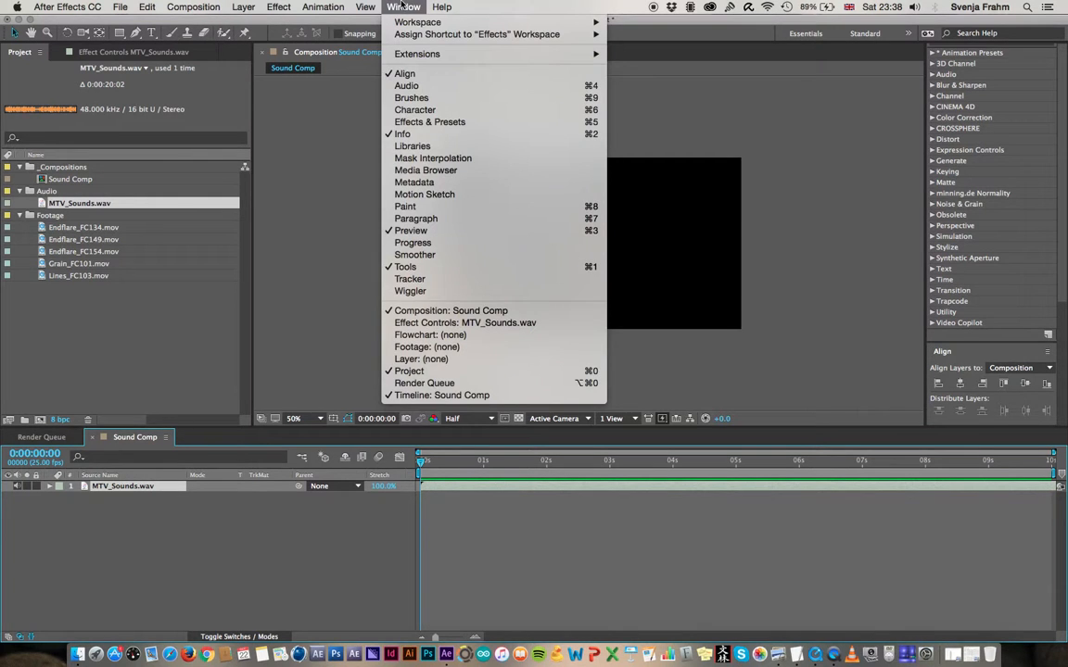
click(436, 232)
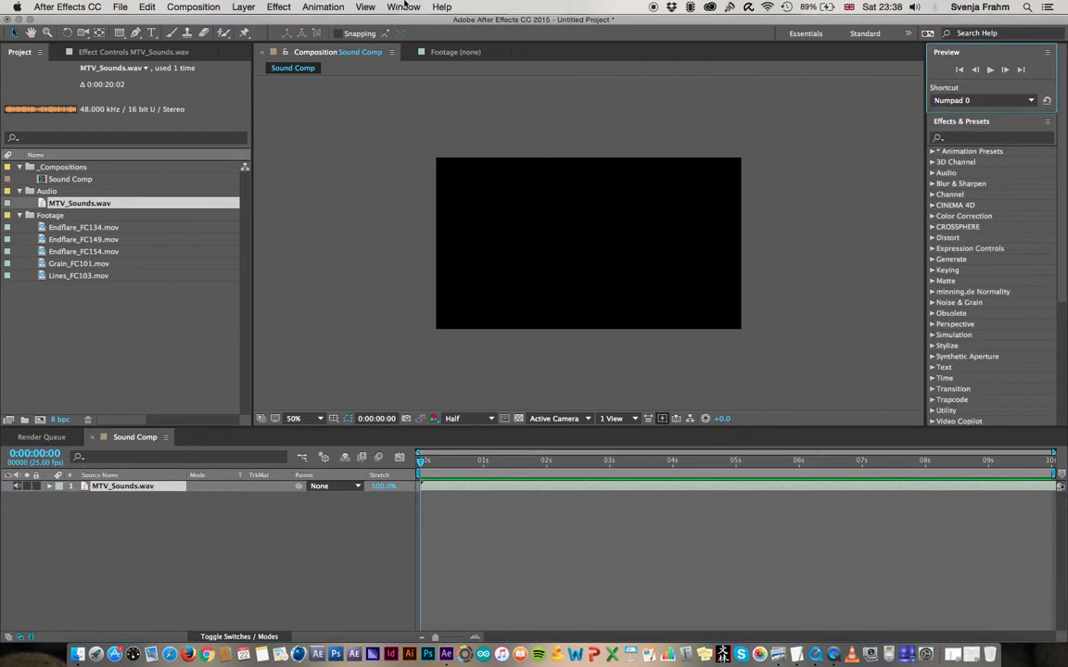
click(404, 7)
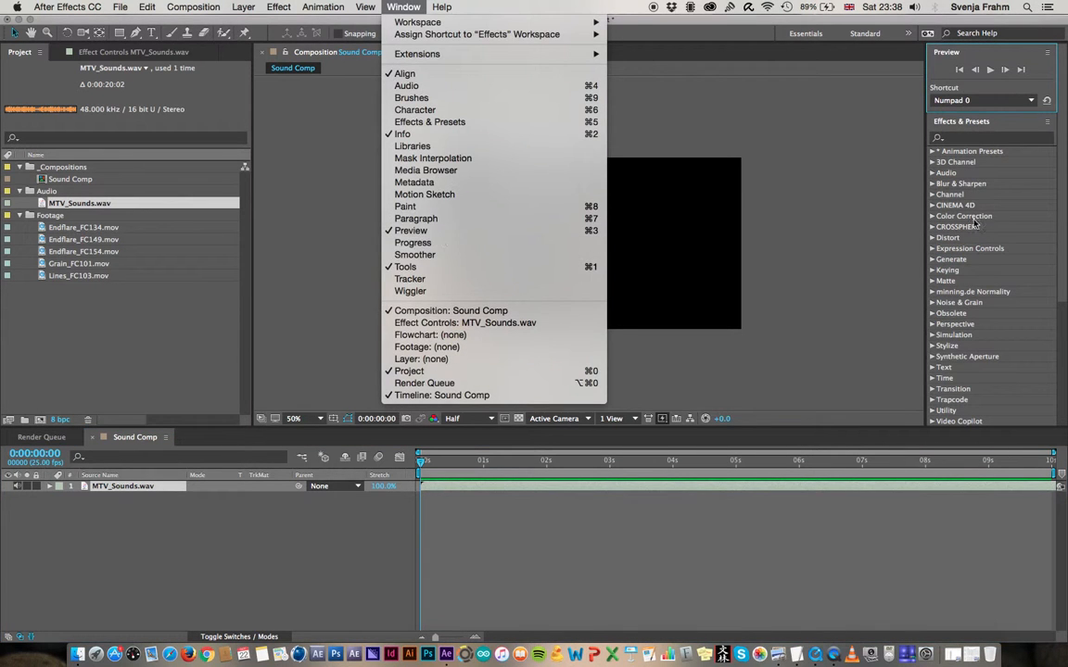
click(1009, 50)
drag(925, 89, 892, 91)
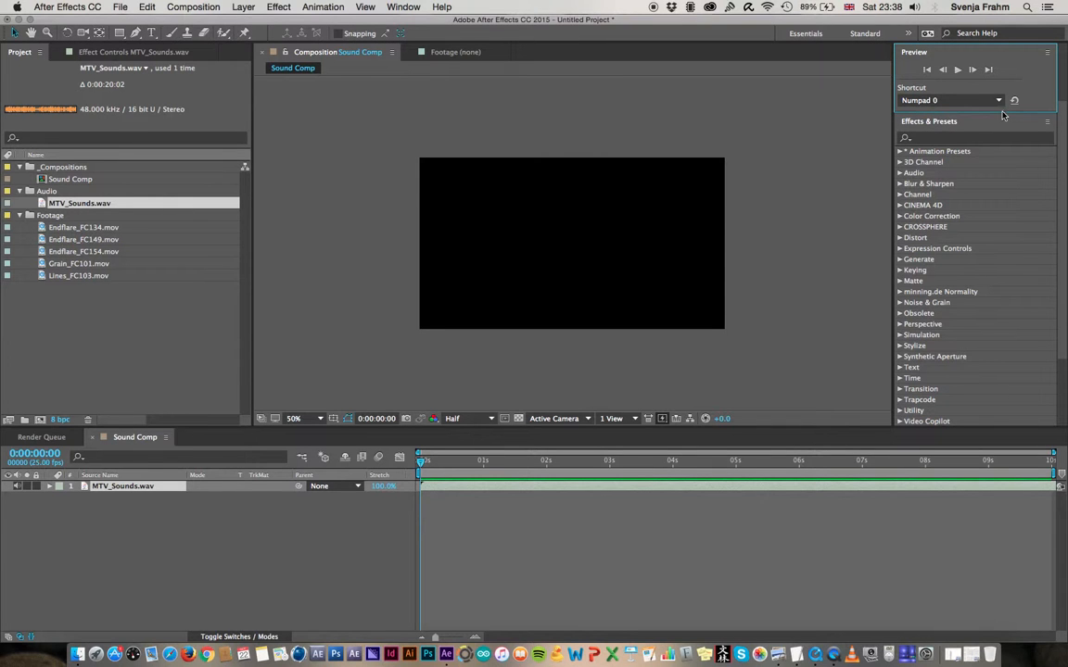
drag(1002, 112, 1009, 281)
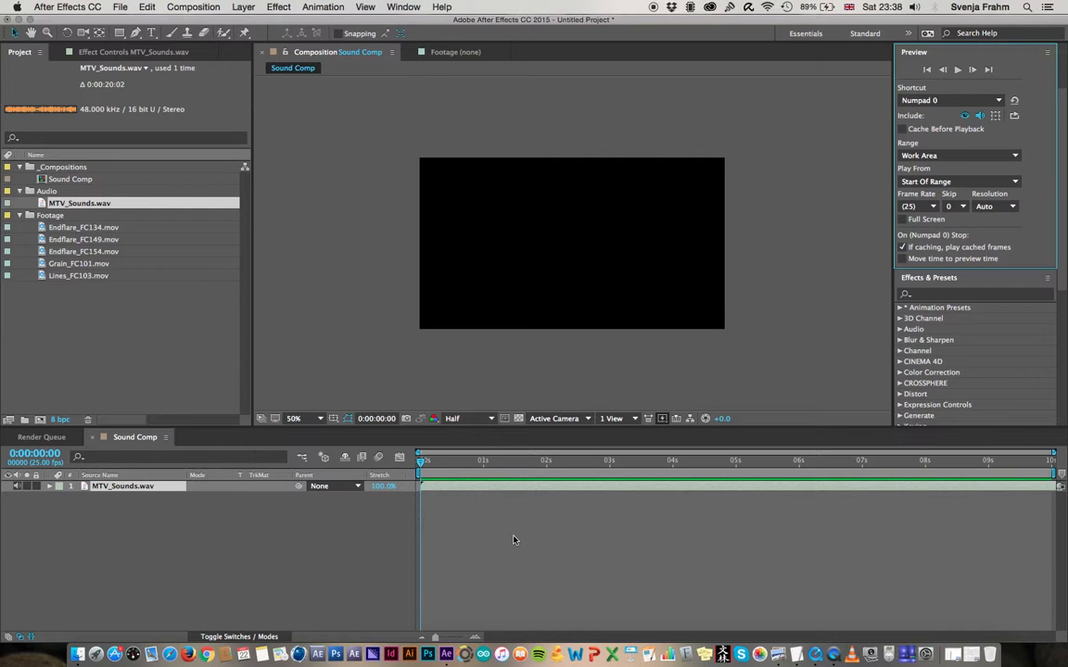
Play back the Sound Comp audio and examine the available preview shortcut choices
key(space)
key(space)
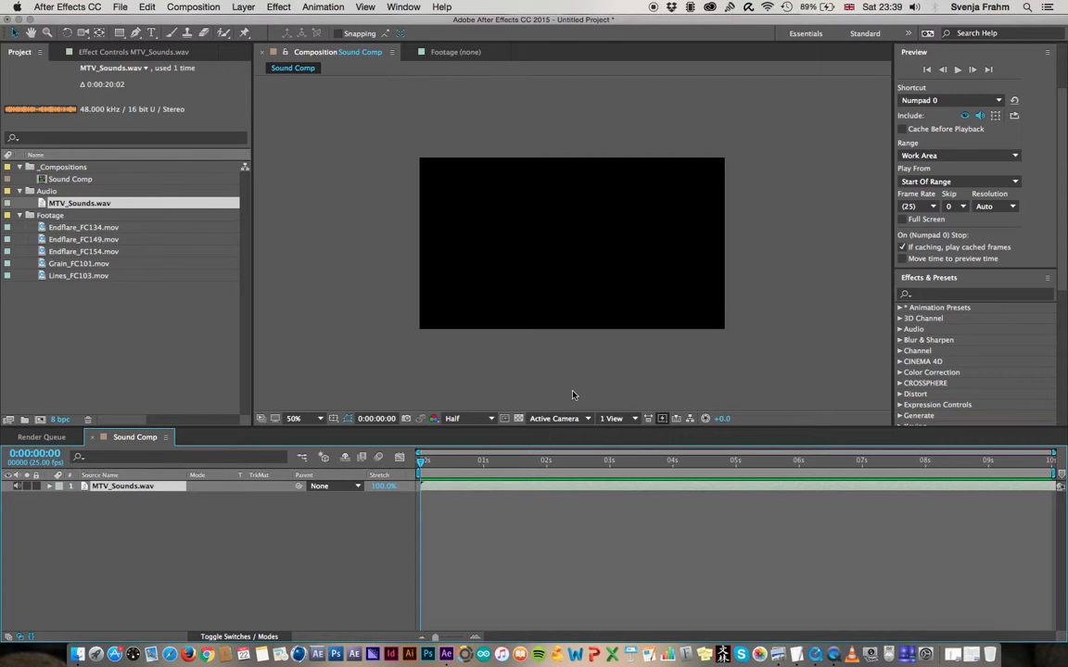
click(940, 101)
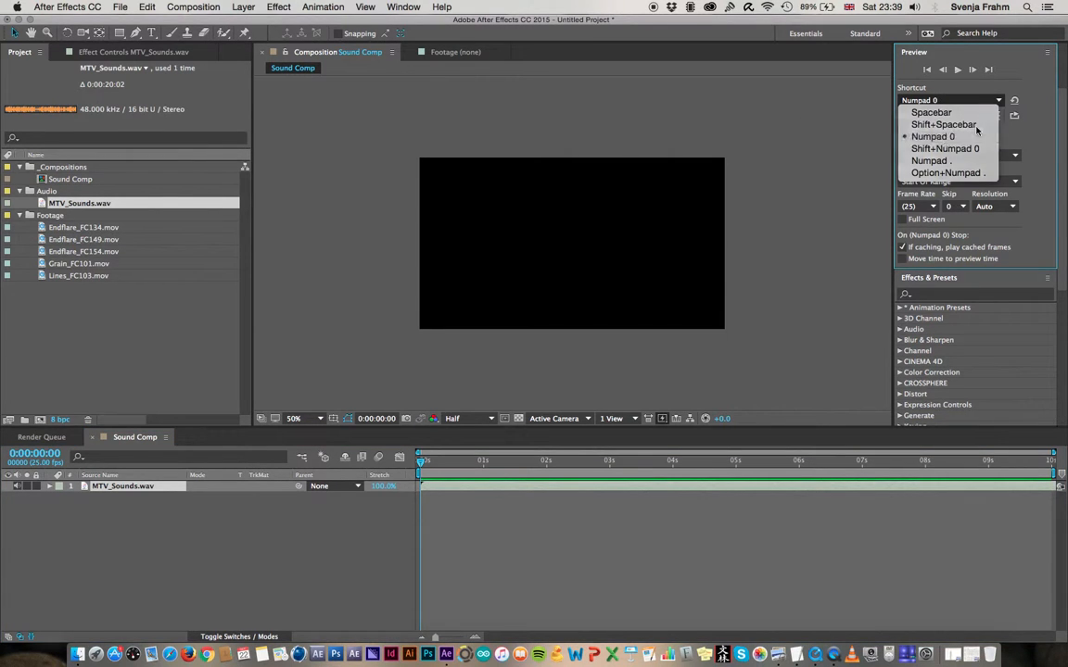
click(959, 72)
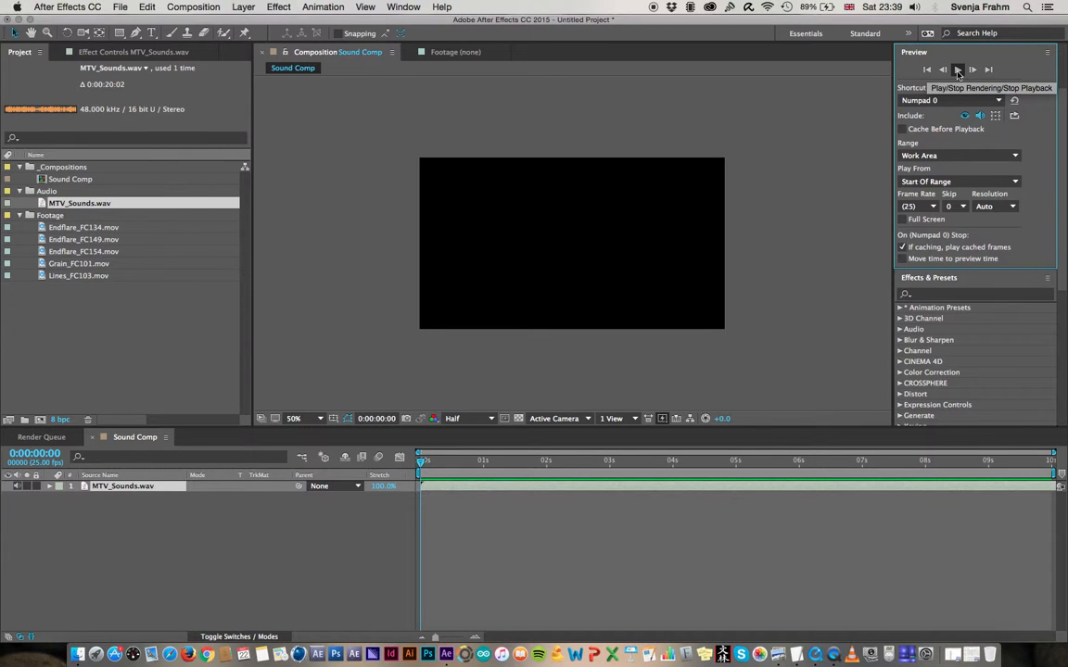
click(958, 72)
click(958, 72)
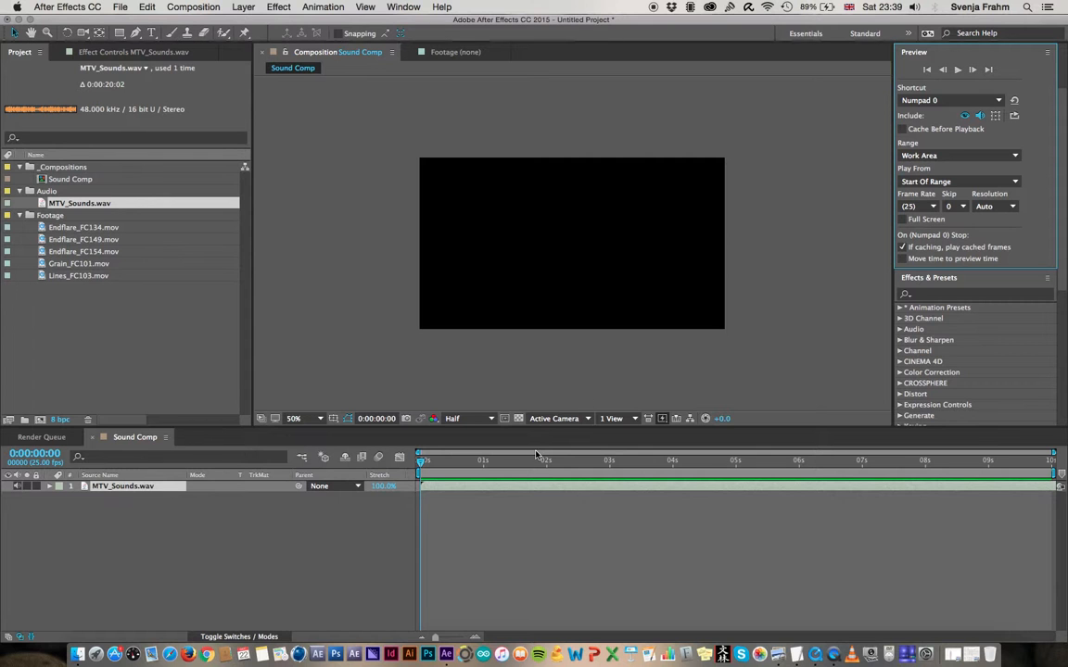
Play a short bit of the MTV_Sounds.wav layer and reveal its audio waveform in the Sound Comp timeline
click(362, 463)
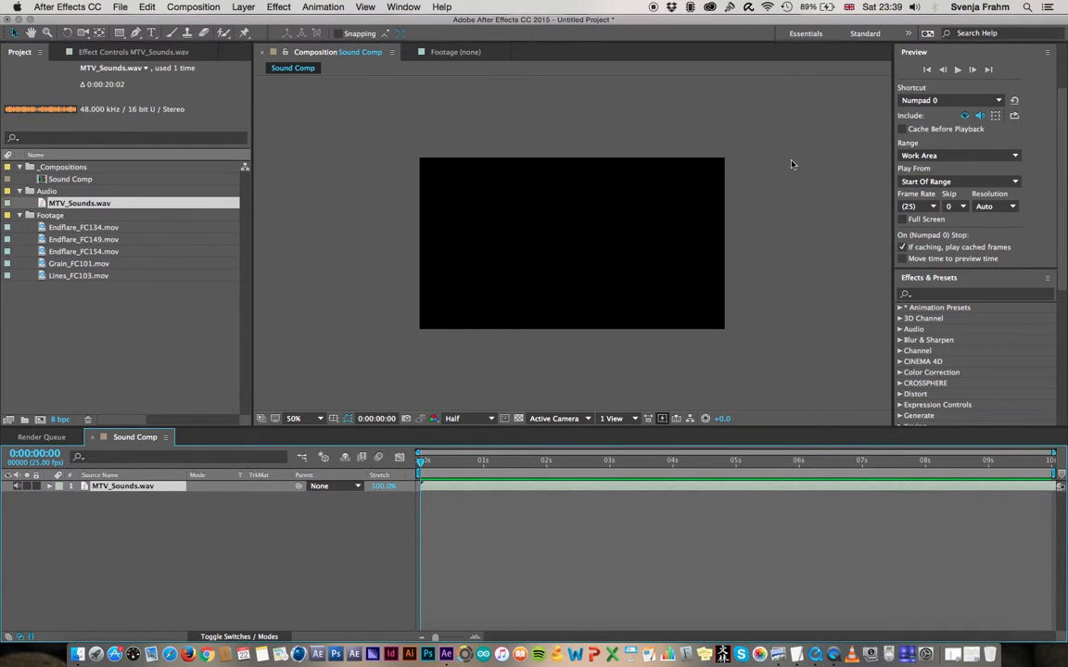
click(429, 522)
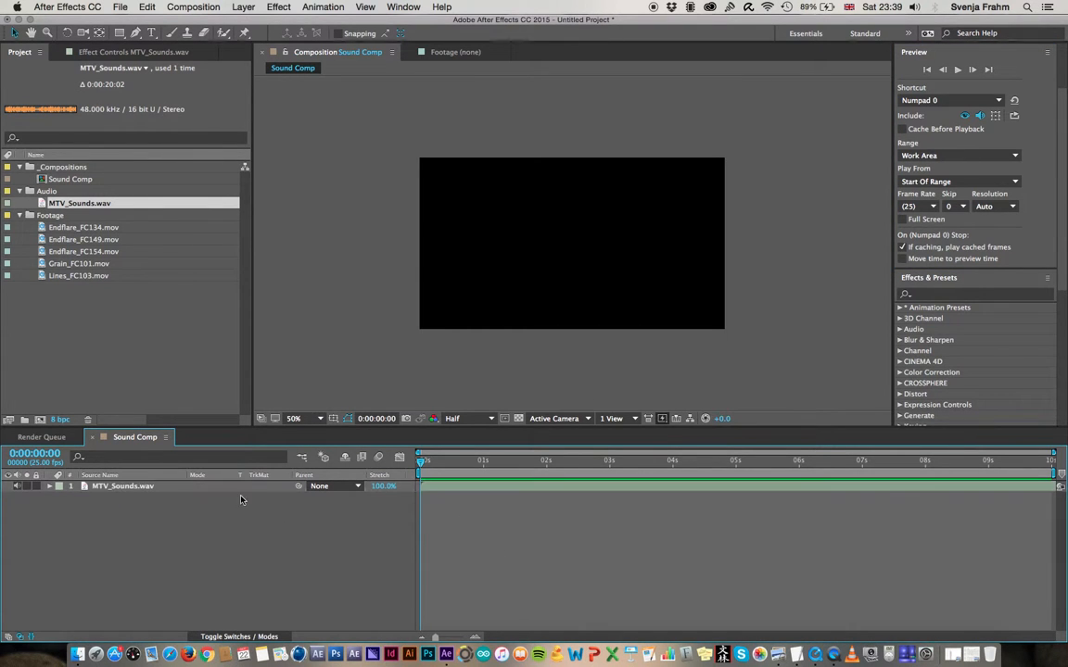
click(144, 493)
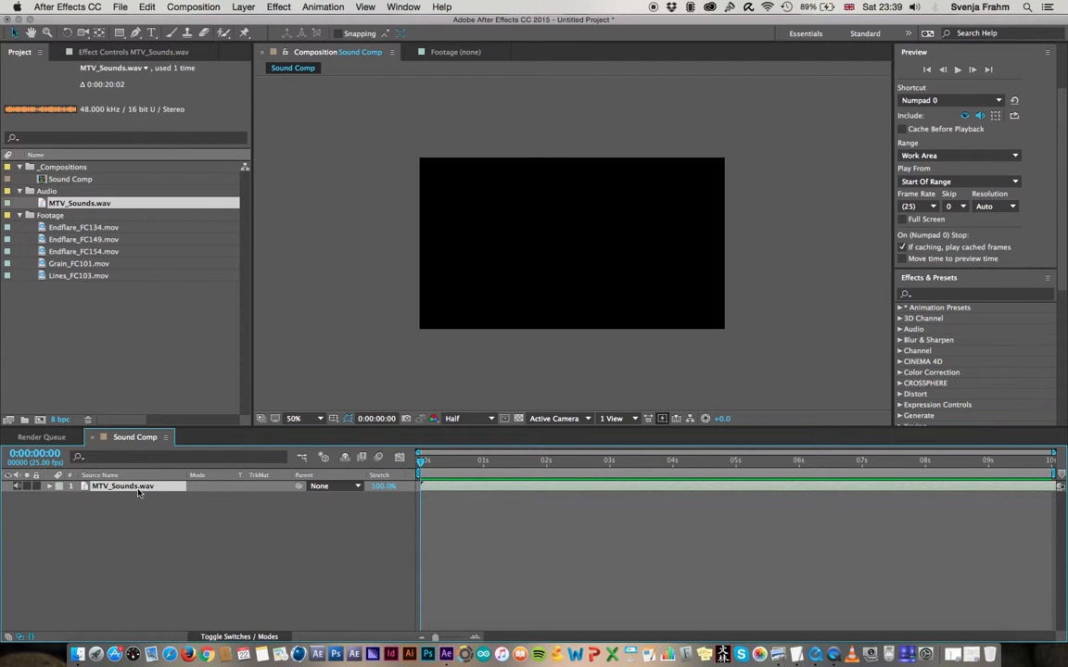
key(space)
key(space)
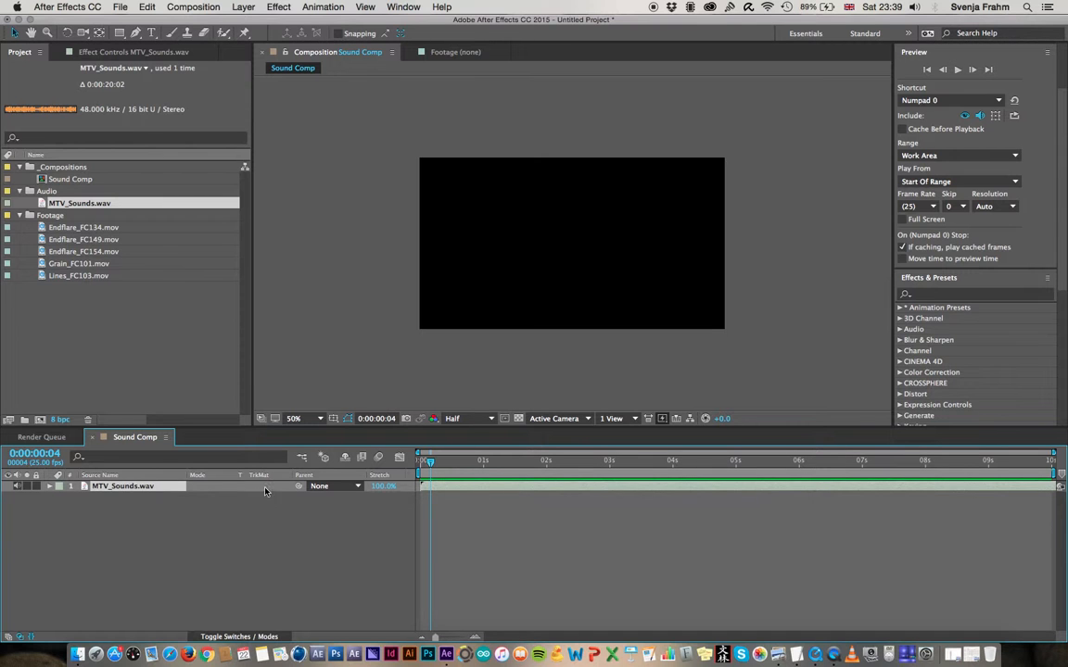
click(49, 485)
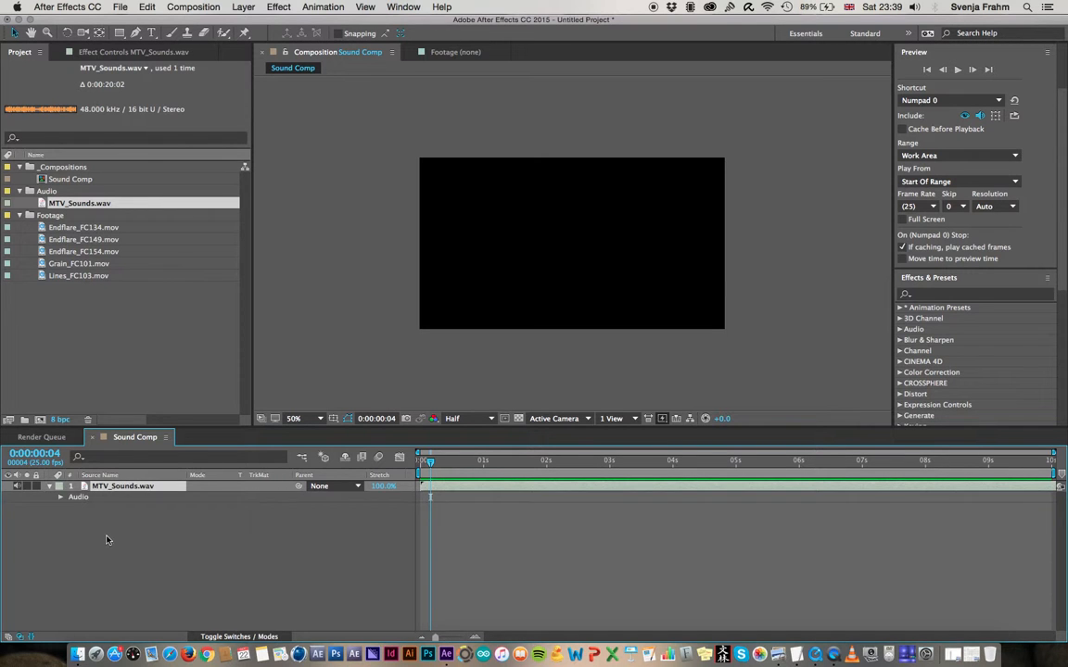
click(60, 498)
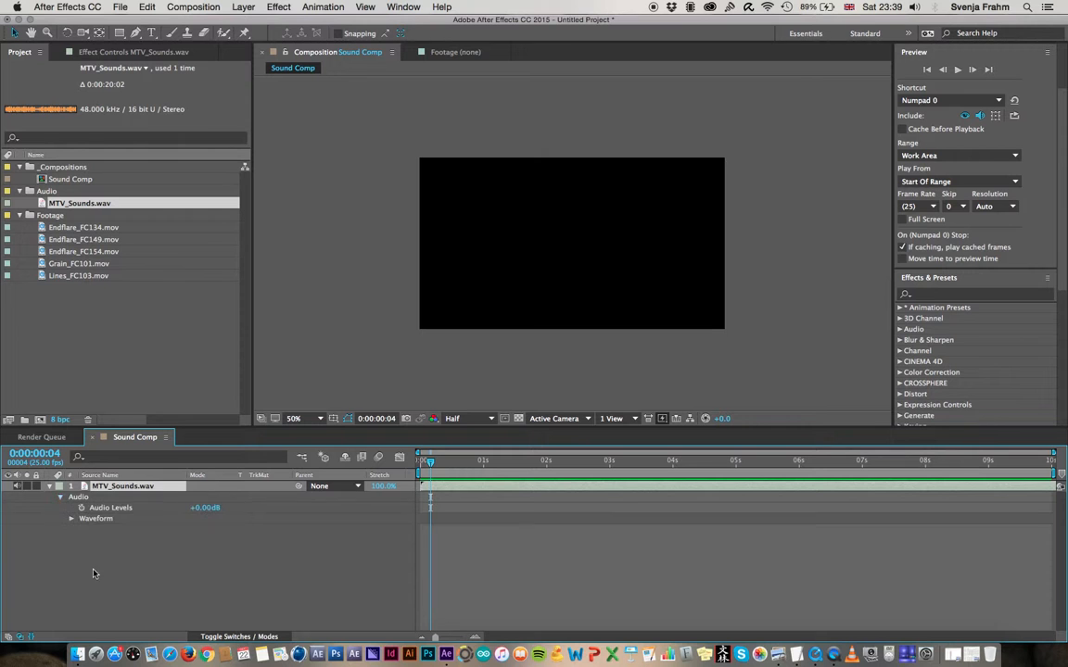
click(71, 519)
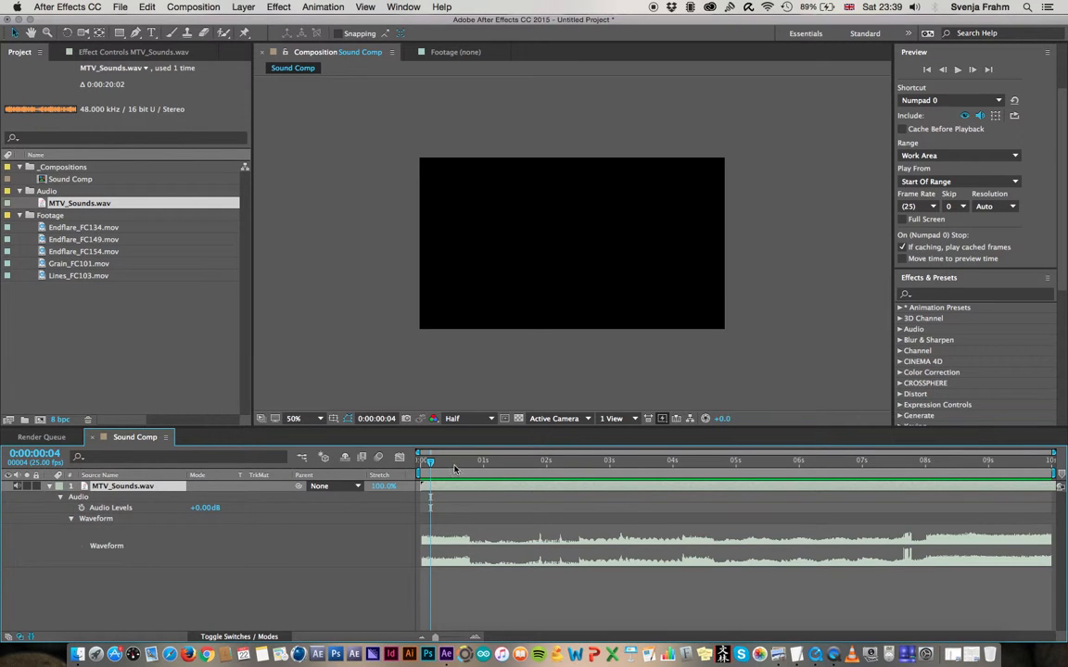
Play the audio from 0:00:01:15 to compare it with the waveform and place the playhead at 0:00:00:20
click(470, 462)
drag(470, 462, 521, 462)
key(space)
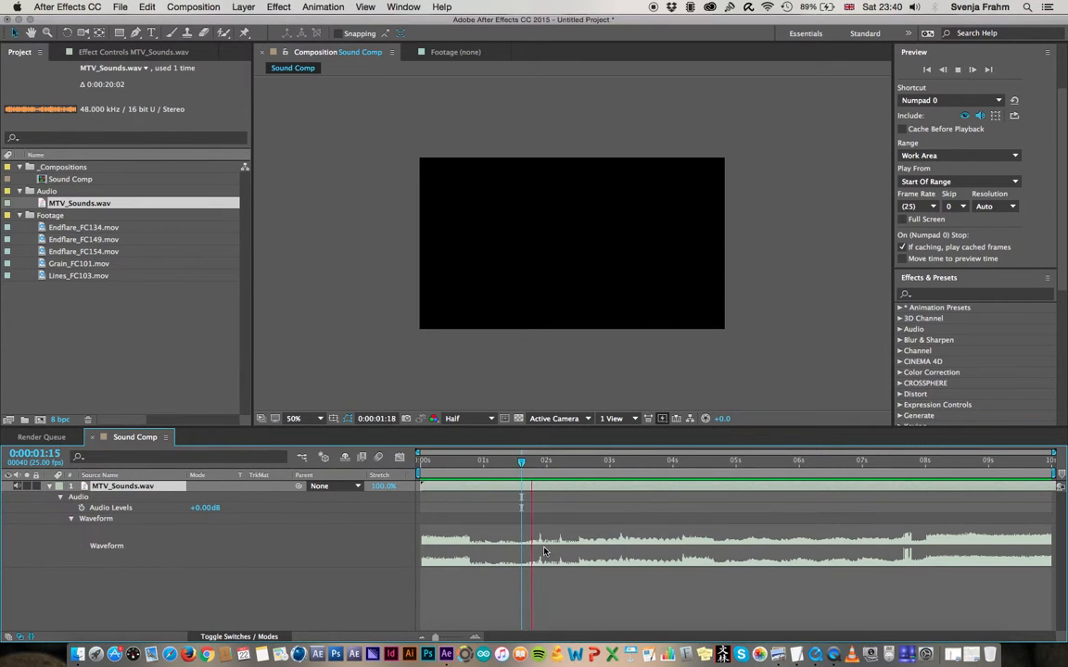
key(space)
drag(563, 464, 539, 469)
click(471, 463)
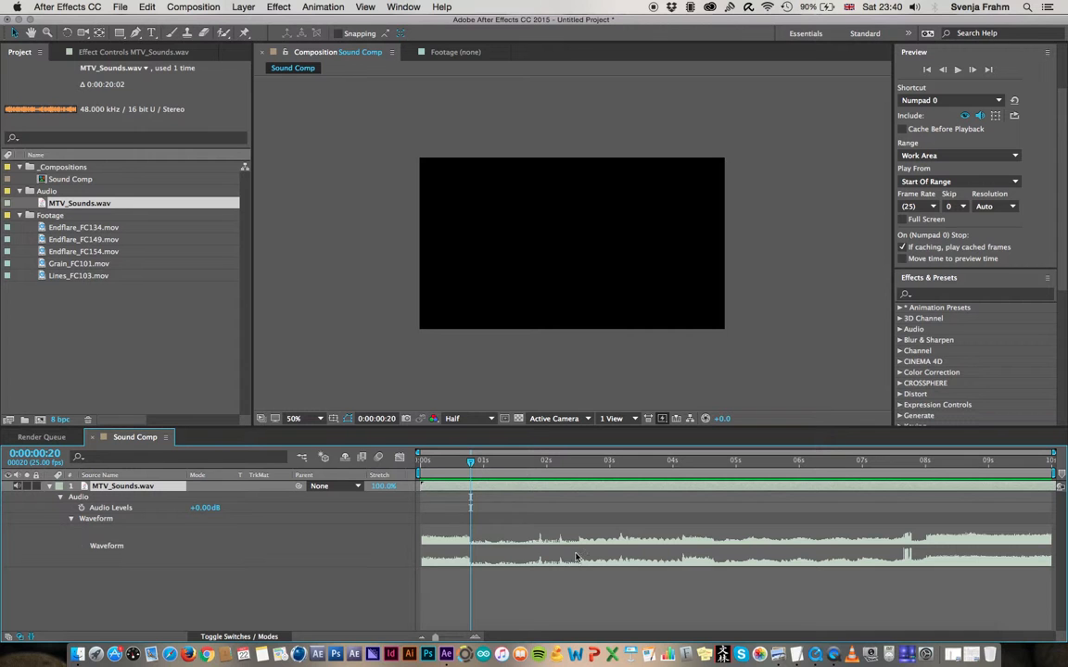
Try Audio Levels of -14 dB and +12 dB on the MTV_Sounds.wav layer, and restore the level to 0 dB
drag(203, 508, 203, 513)
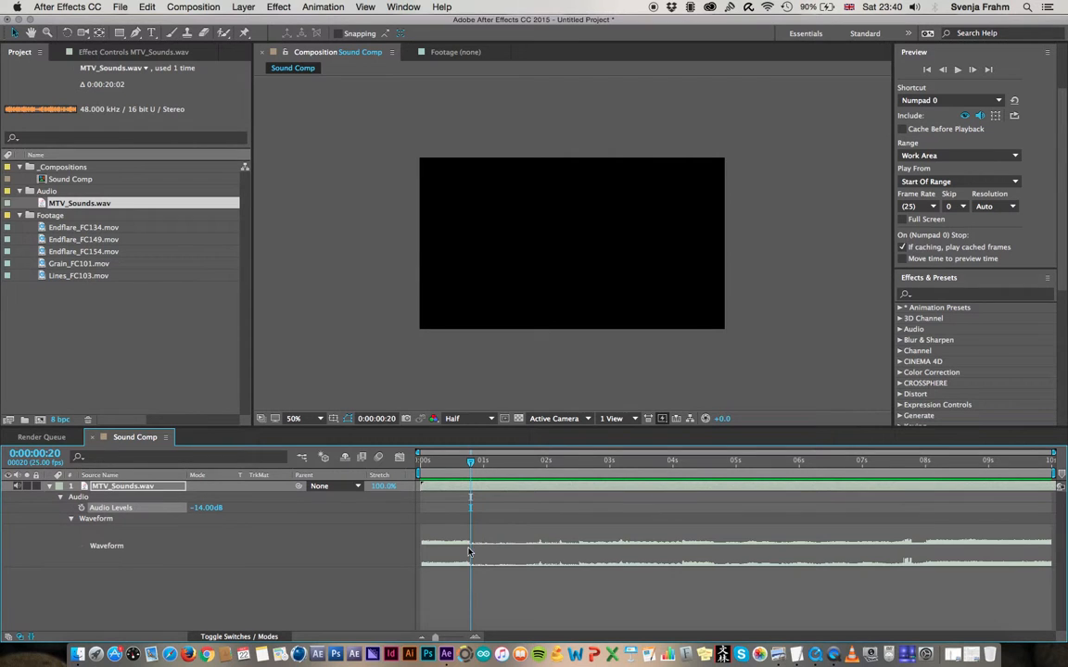
key(space)
key(space)
click(486, 462)
mouse_move(211, 511)
mouse_down()
mouse_move(221, 510)
mouse_move(222, 528)
mouse_up()
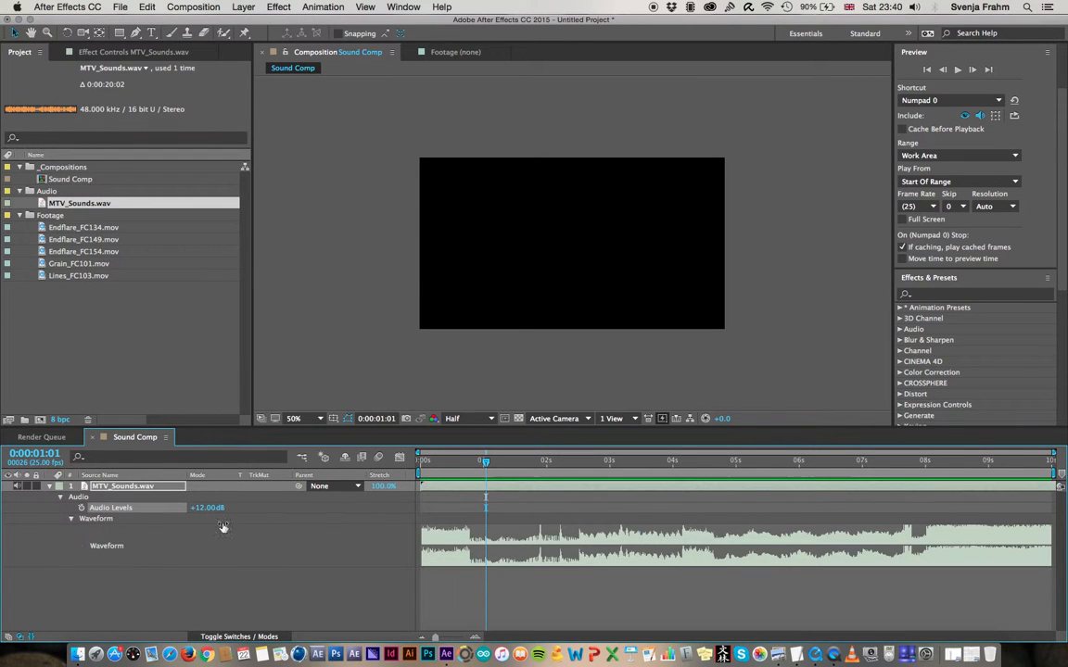
click(204, 507)
text(0)
key(Return)
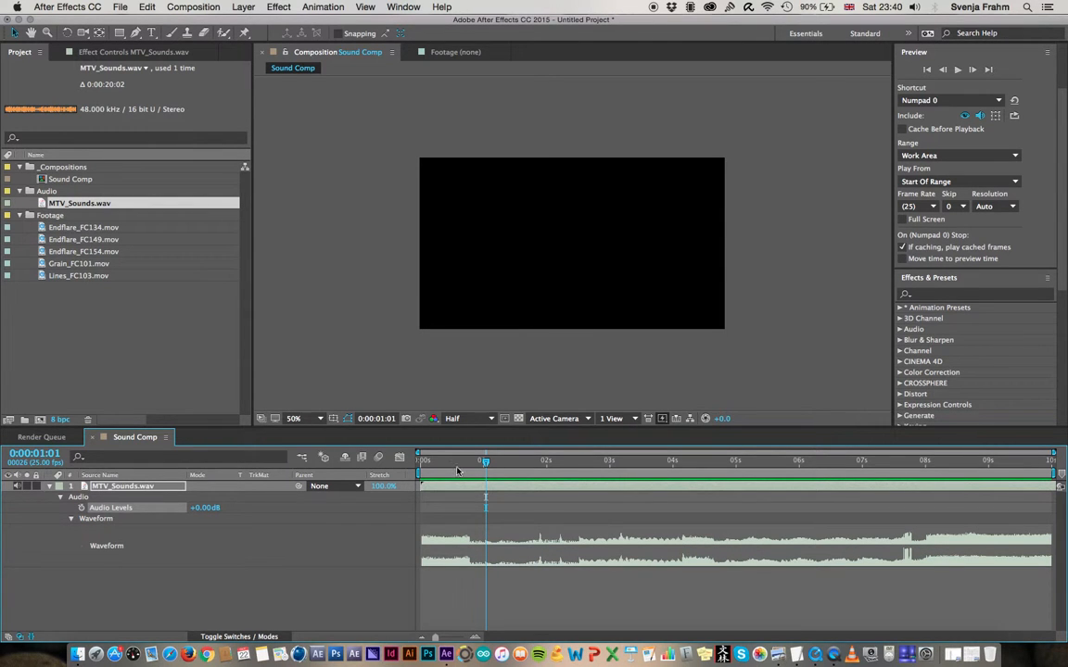
Move the playhead to 0:00:00:17, examine Sound Comp.mov in QuickTime Player by scrubbing, and return to After Effects
mouse_move(485, 460)
mouse_down()
mouse_move(425, 461)
mouse_move(465, 462)
mouse_up()
key(super+Tab)
key(super+Tab)
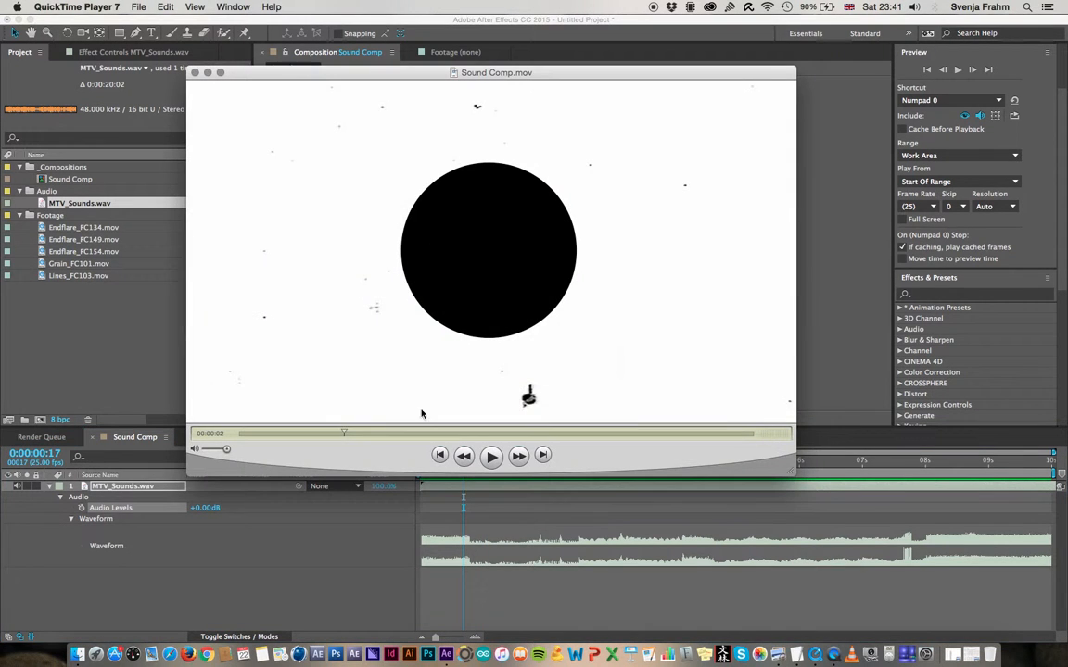
drag(294, 432, 324, 434)
click(116, 589)
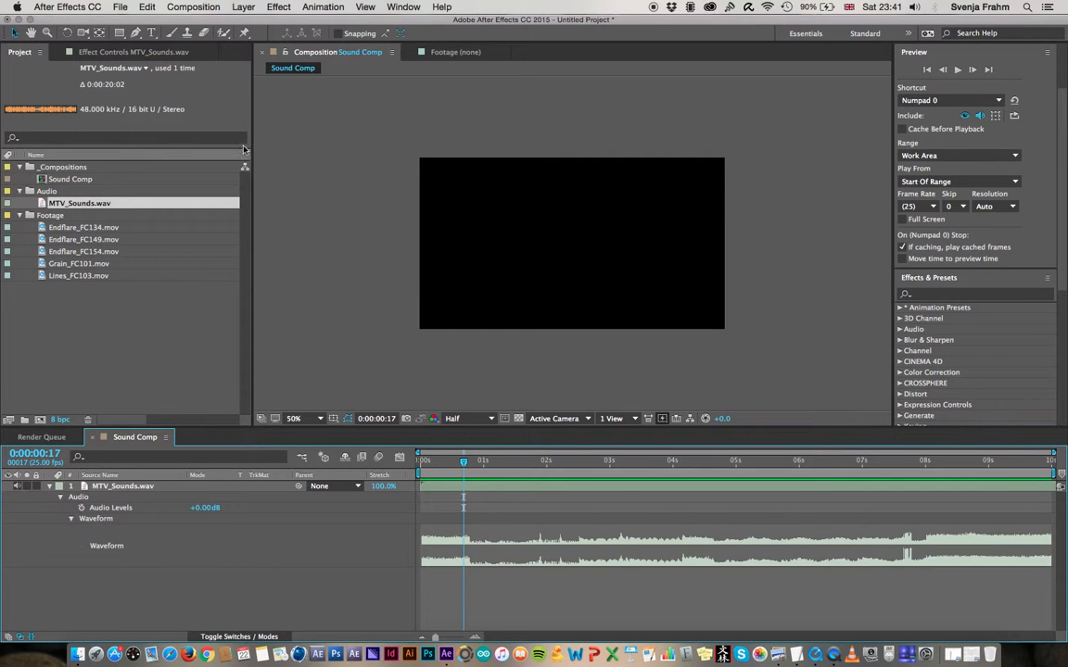
Create a white (FFFFFF) solid layer of 960 x 540 px named White Solid 1 in Sound Comp
click(242, 6)
mouse_move(309, 24)
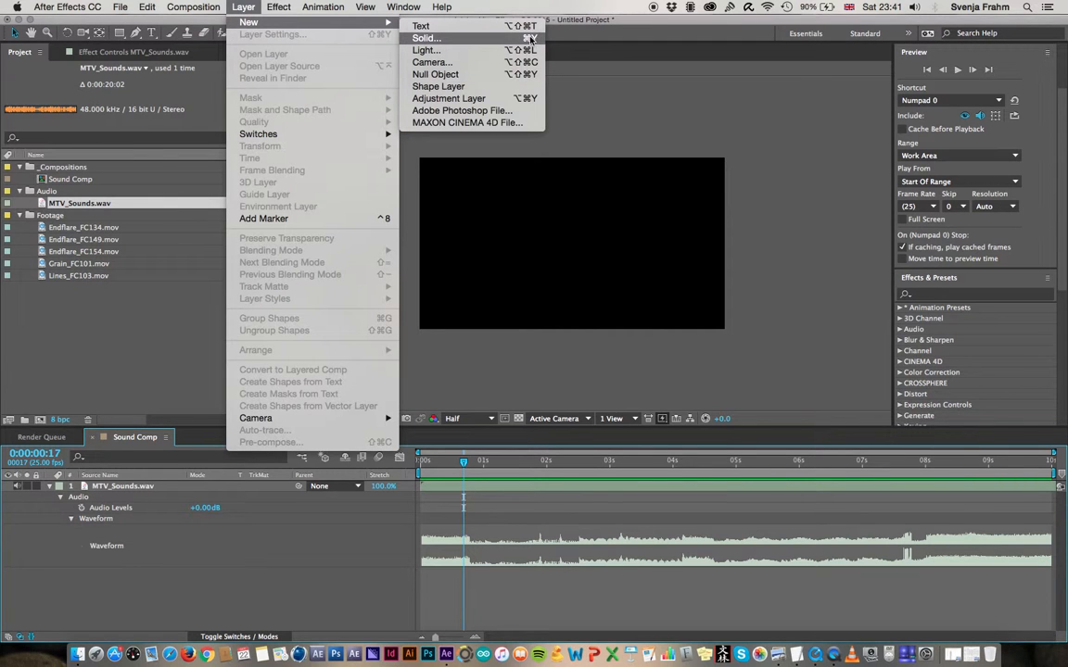
click(481, 39)
drag(239, 56, 600, 100)
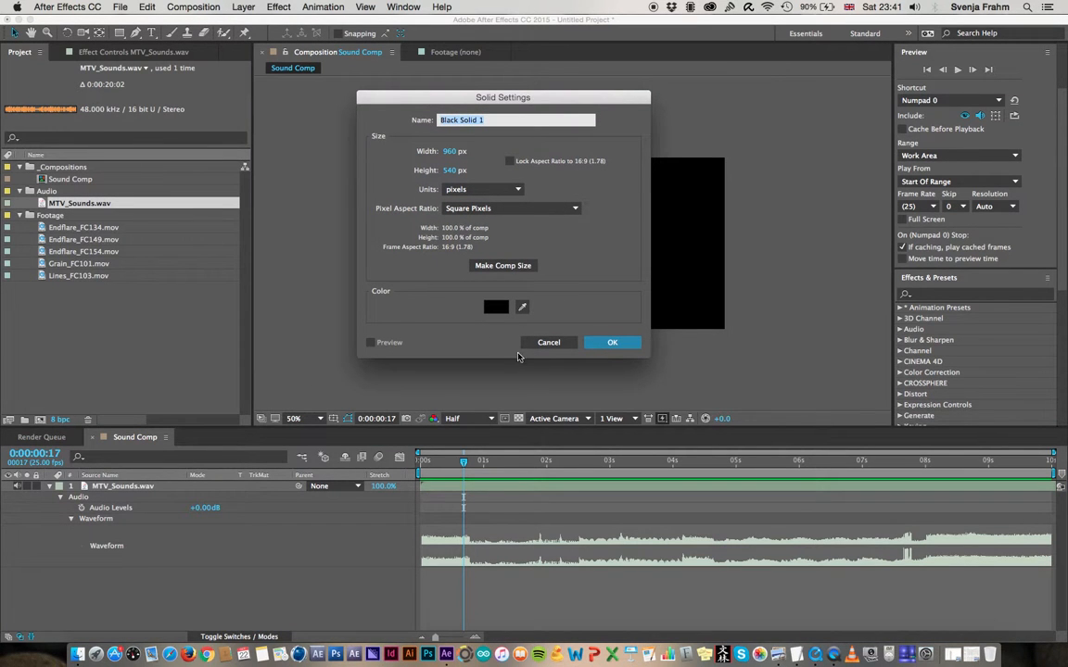
click(491, 309)
drag(116, 155, 7, 41)
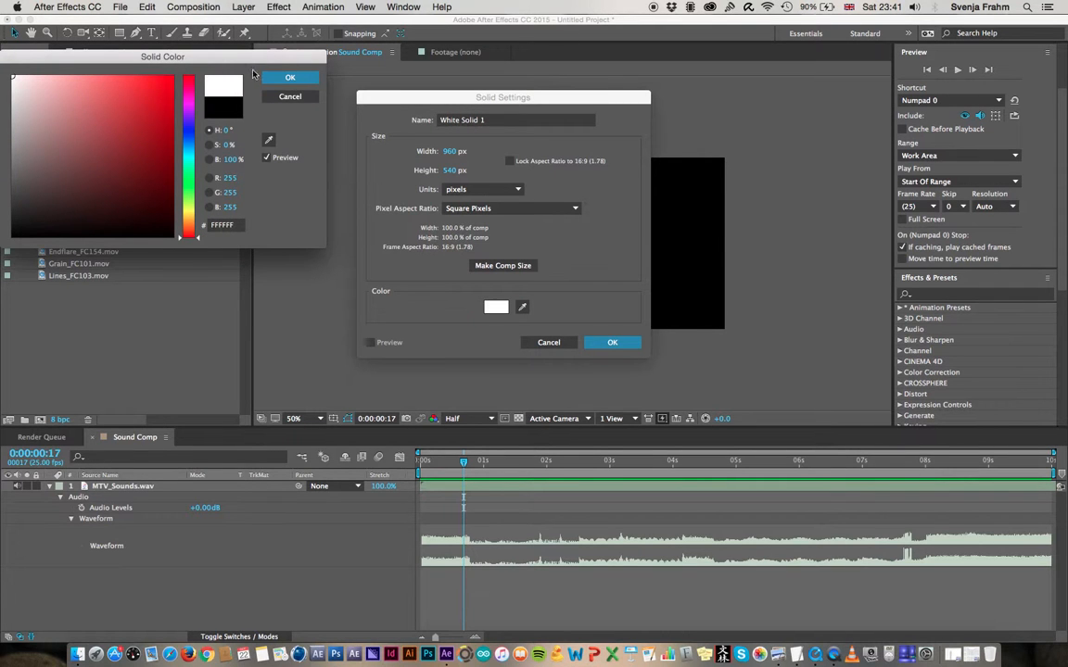
click(289, 79)
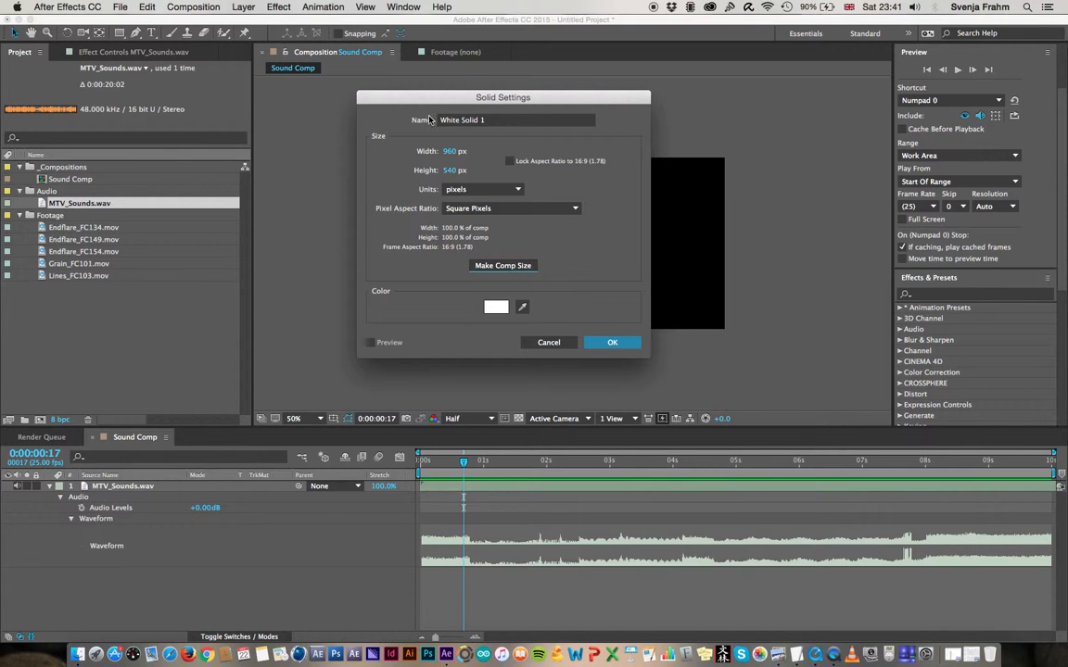
click(612, 344)
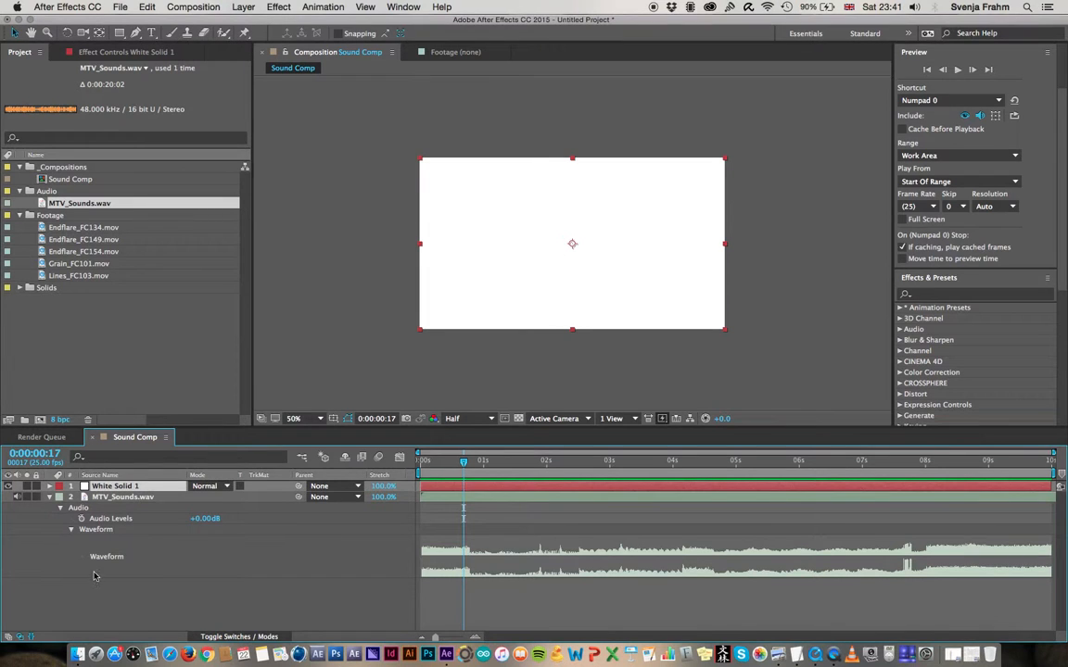
Deselect all layers and activate the Ellipse Tool for drawing a separate shape
click(170, 598)
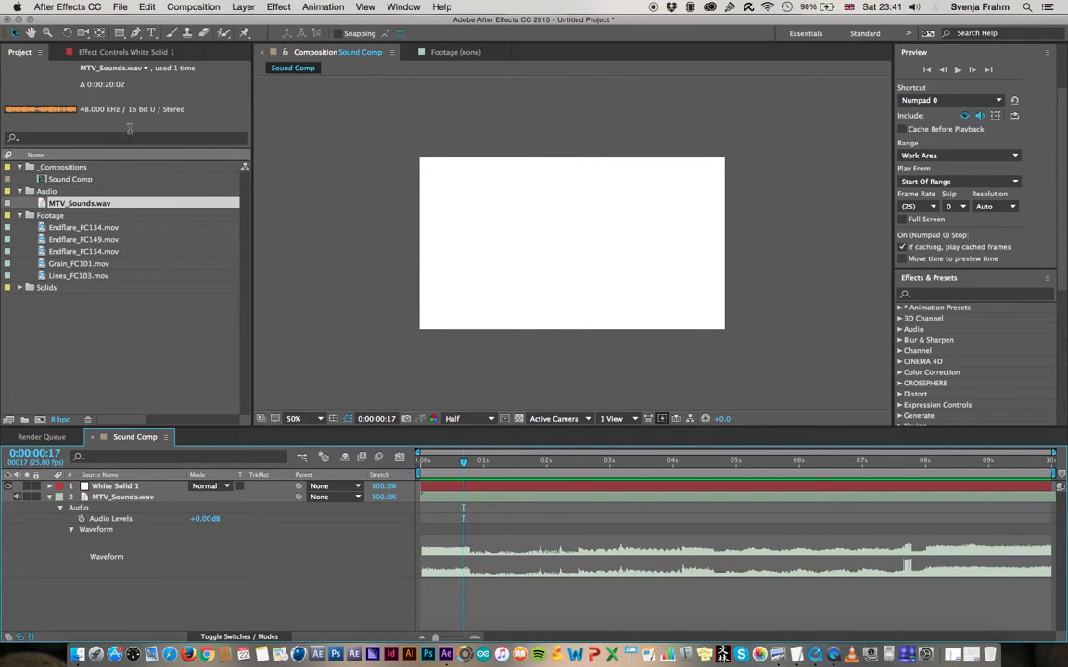
click(120, 34)
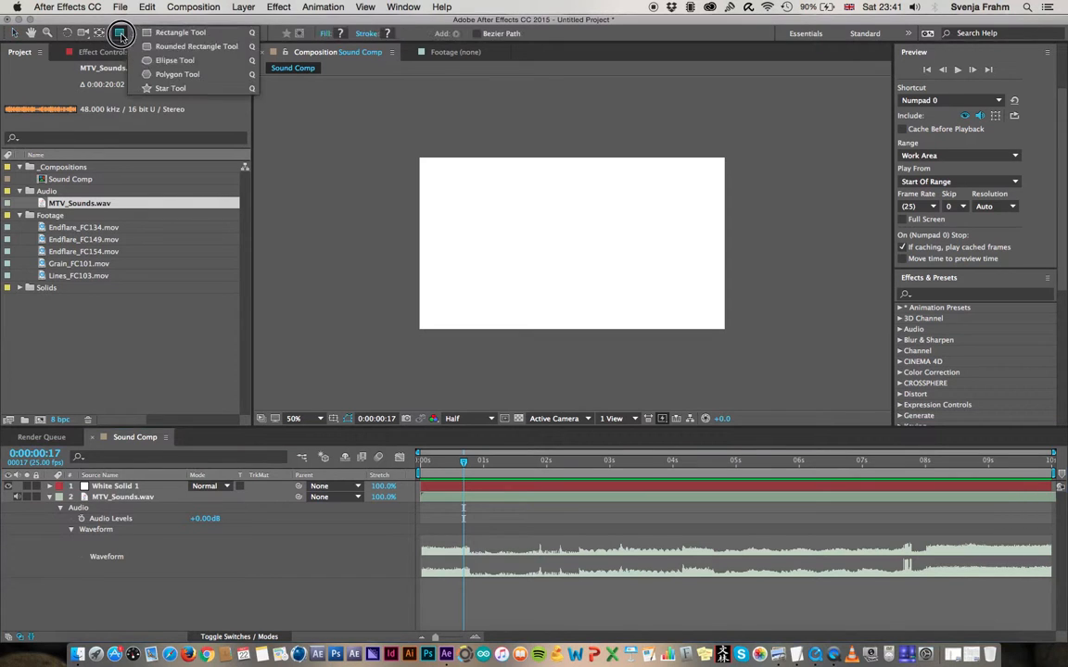
mouse_move(120, 34)
mouse_down()
mouse_move(169, 63)
mouse_move(156, 62)
mouse_up()
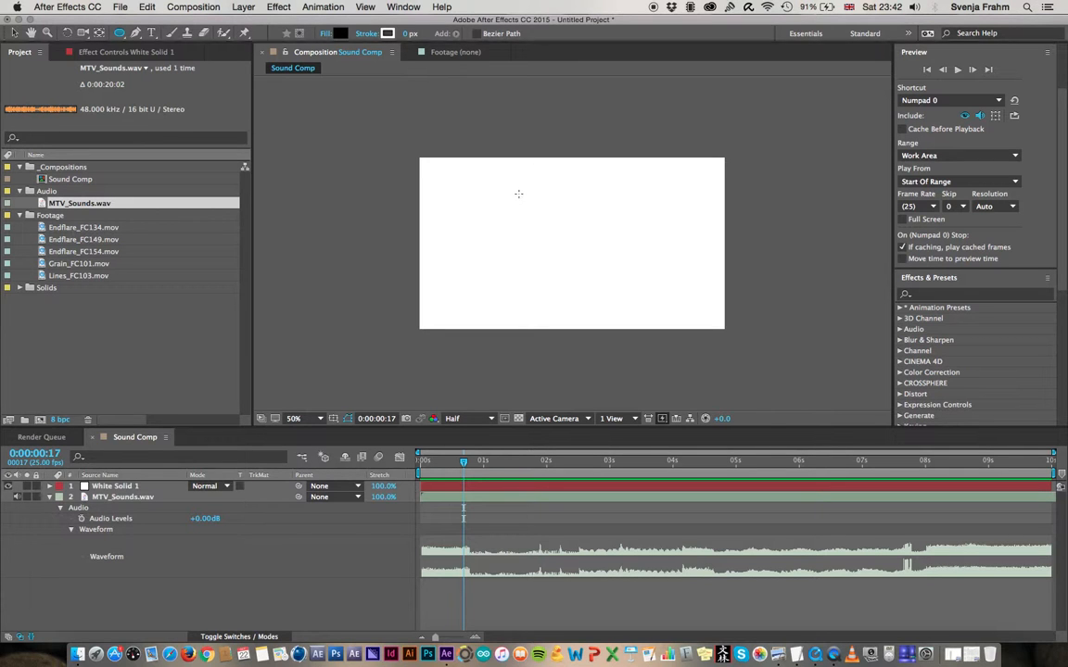
Try drawing black circles over the white solid, check the shape fill colour, and undo the test circles
drag(520, 194, 618, 242)
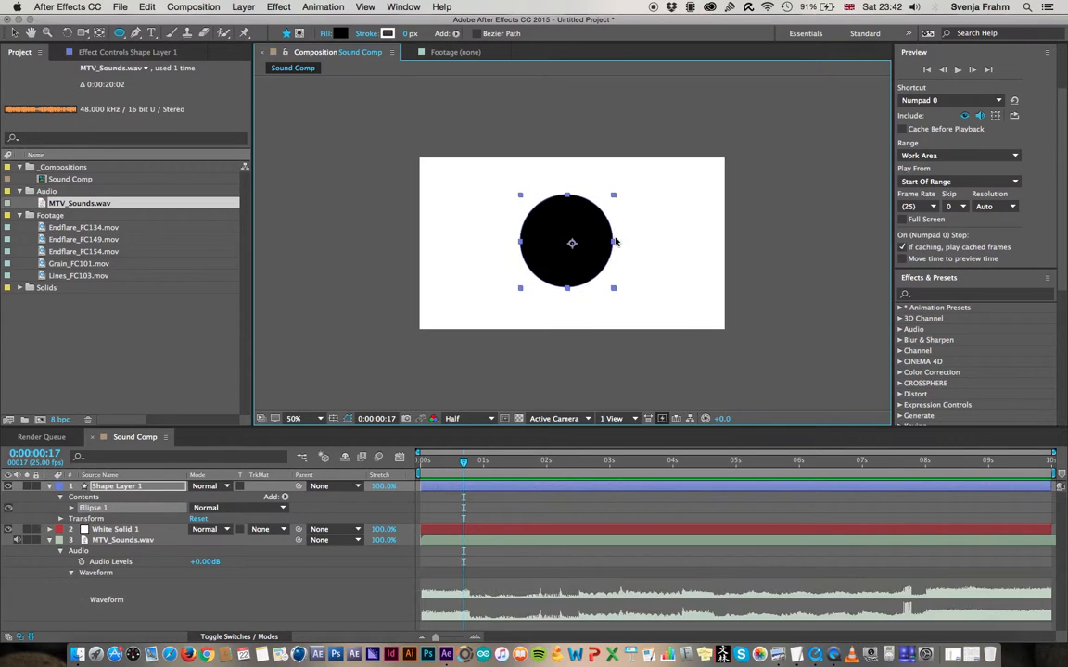
key(super+z)
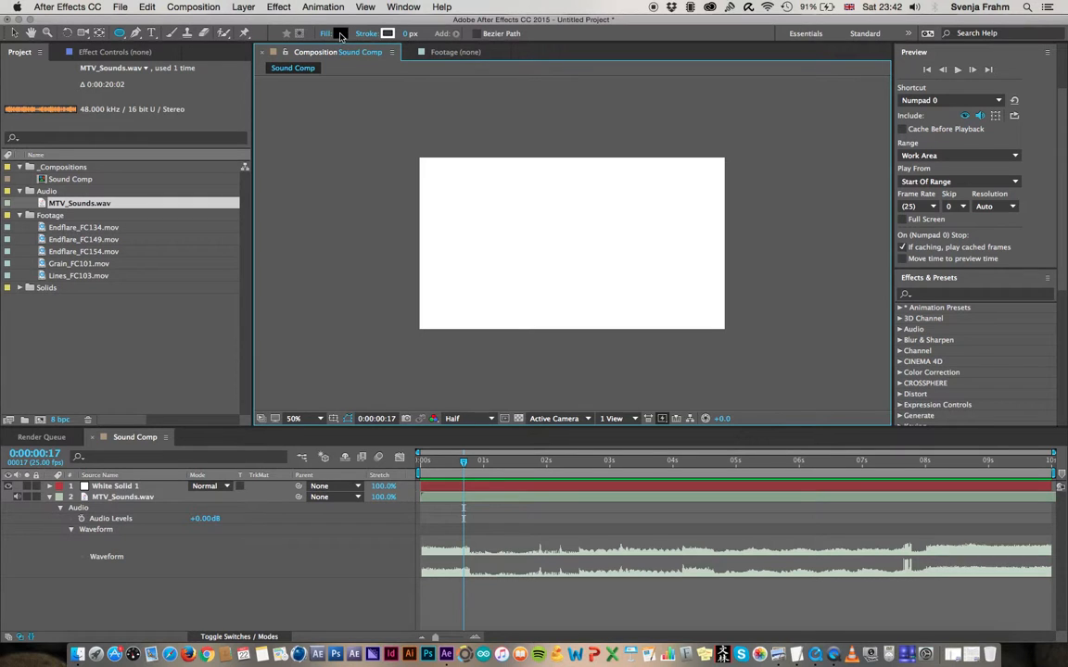
click(341, 35)
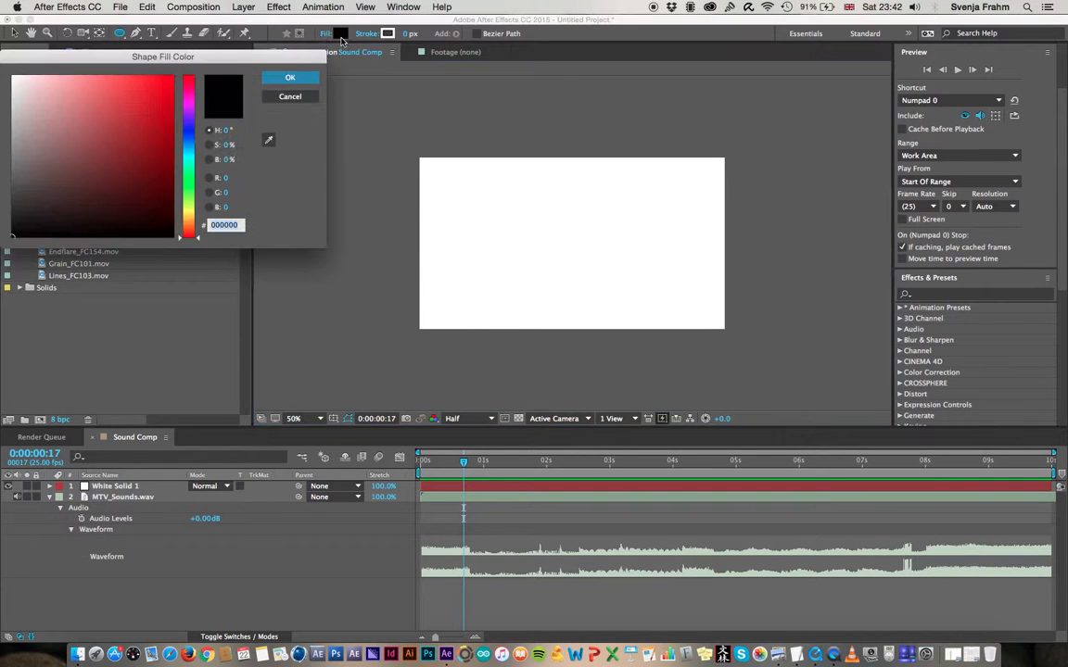
click(289, 97)
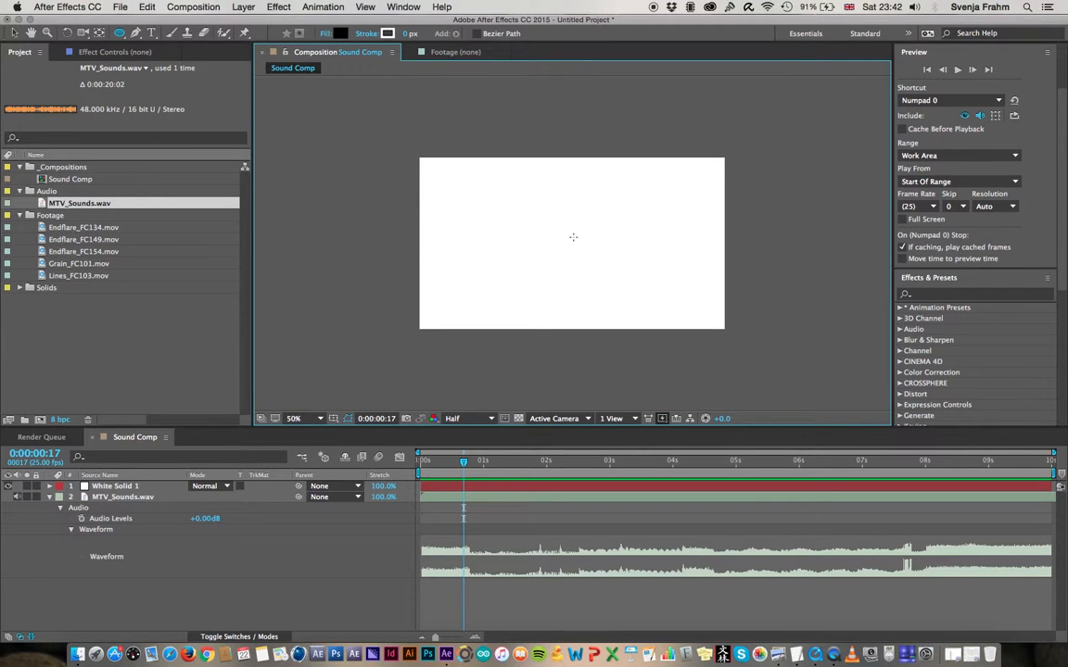
mouse_move(539, 199)
mouse_down()
mouse_move(601, 237)
mouse_move(611, 273)
mouse_up()
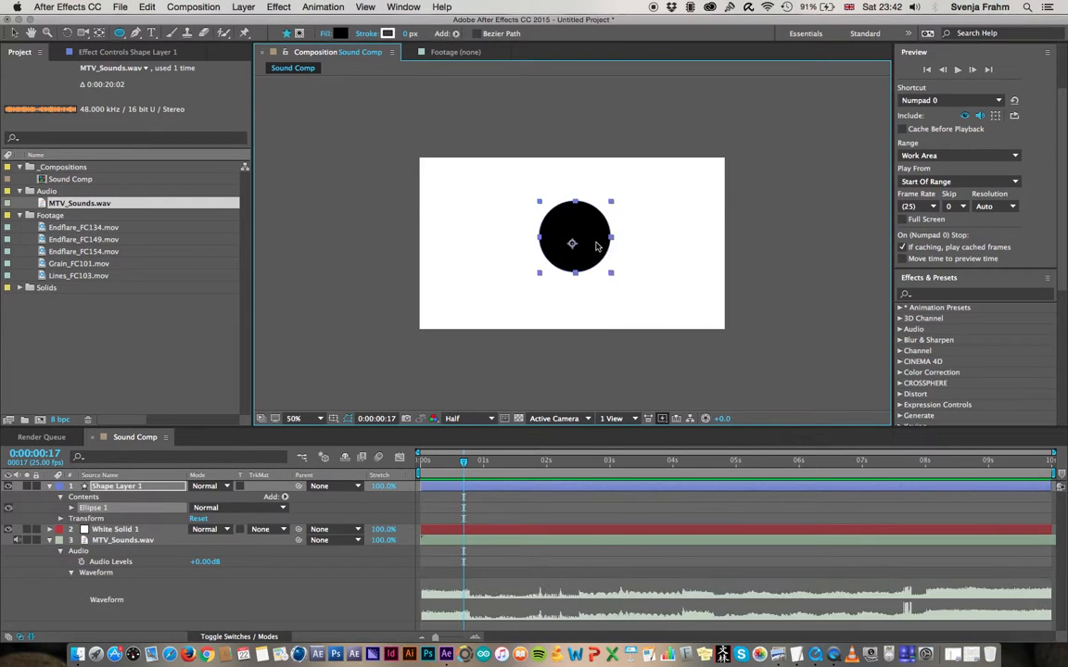
key(super+z)
Draw a black circle outward from near the composition's centre and move its layer's anchor point to the circle's centre
mouse_move(562, 232)
mouse_down()
mouse_move(625, 274)
mouse_move(562, 235)
mouse_move(601, 265)
mouse_up()
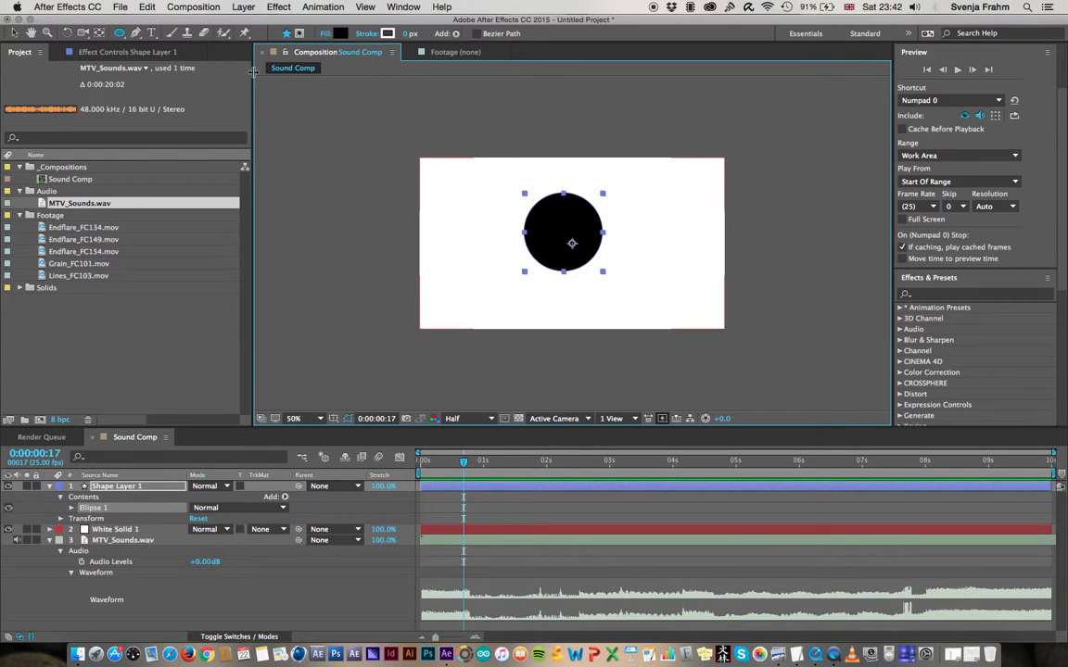
click(100, 34)
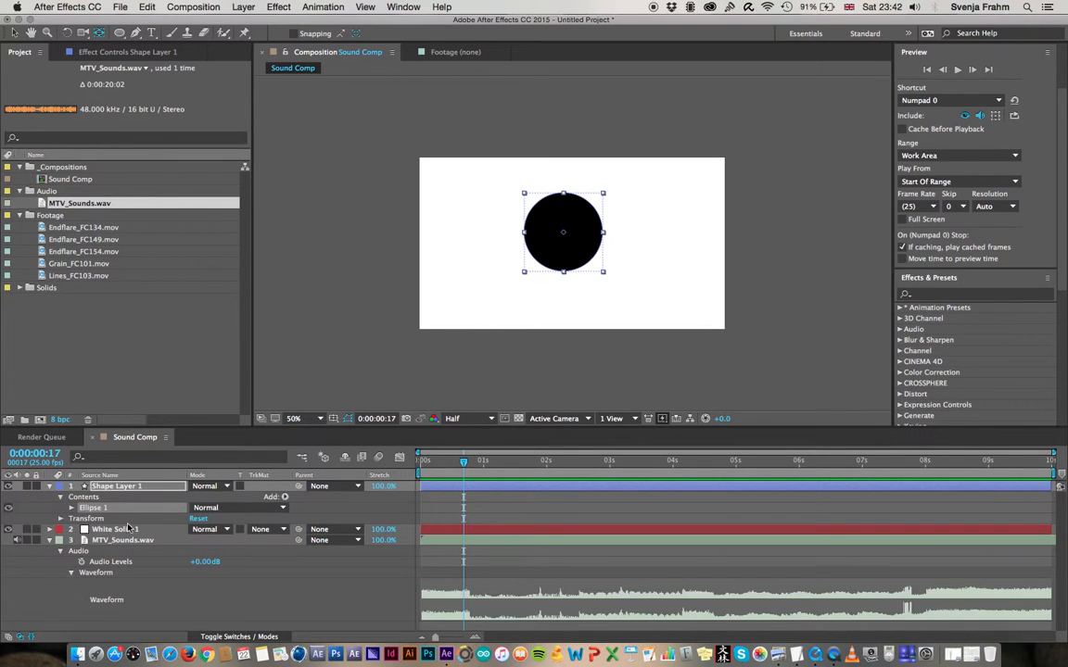
click(134, 489)
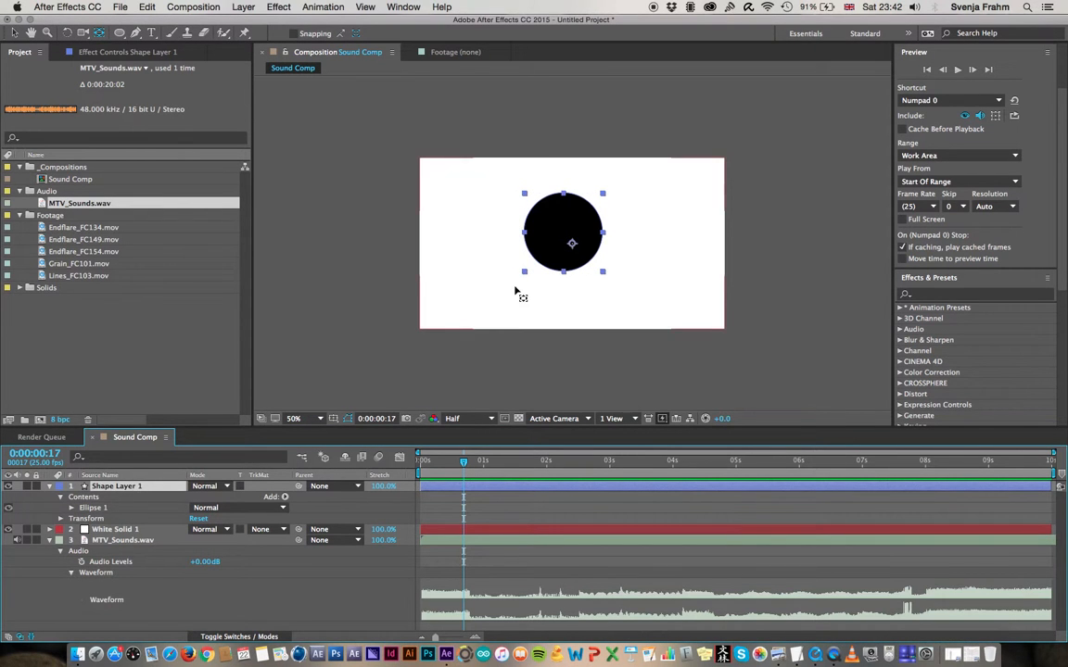
click(573, 245)
drag(572, 245, 563, 232)
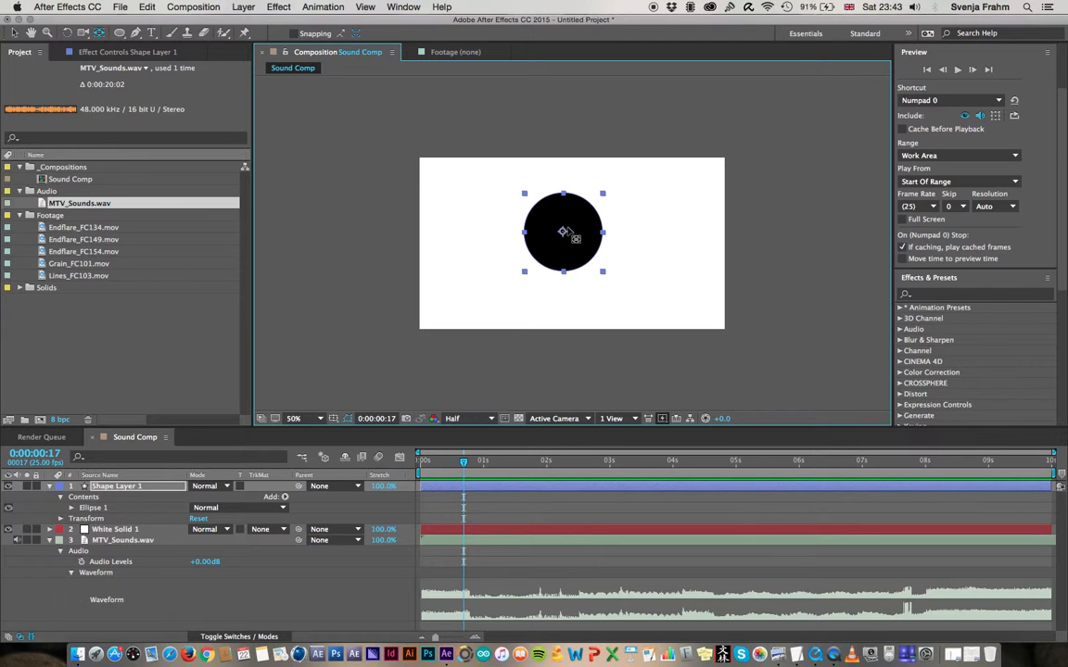
Show the Scale property of Shape Layer 1, highlight the Scale entry in TextEdit's Shortcuts_week3 document, and return to After Effects
click(129, 488)
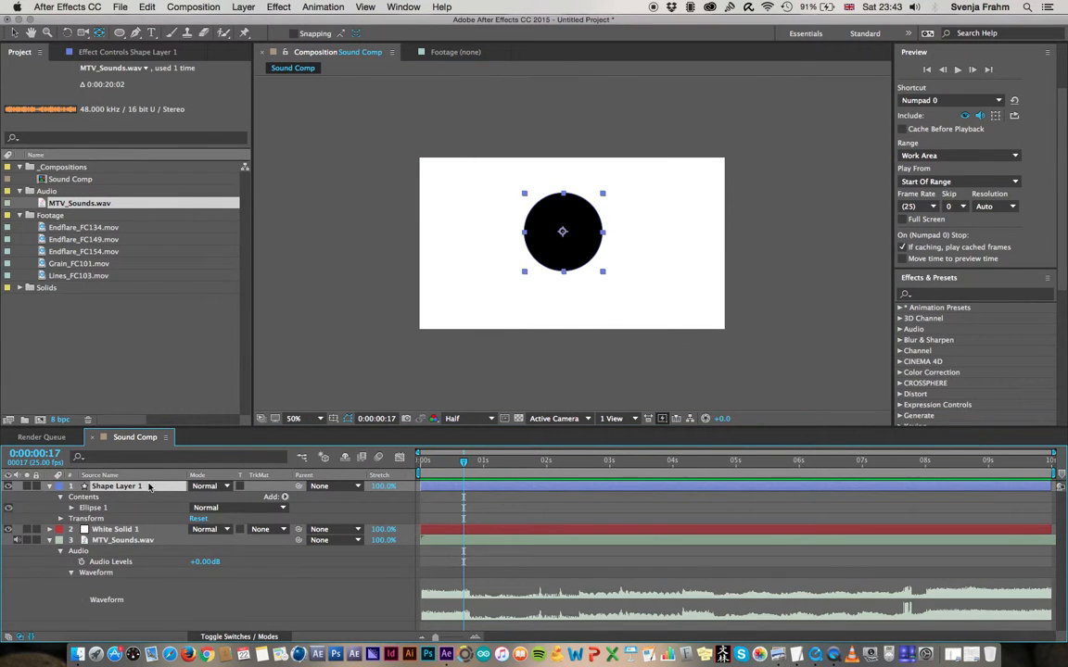
key(s)
key(super+Tab)
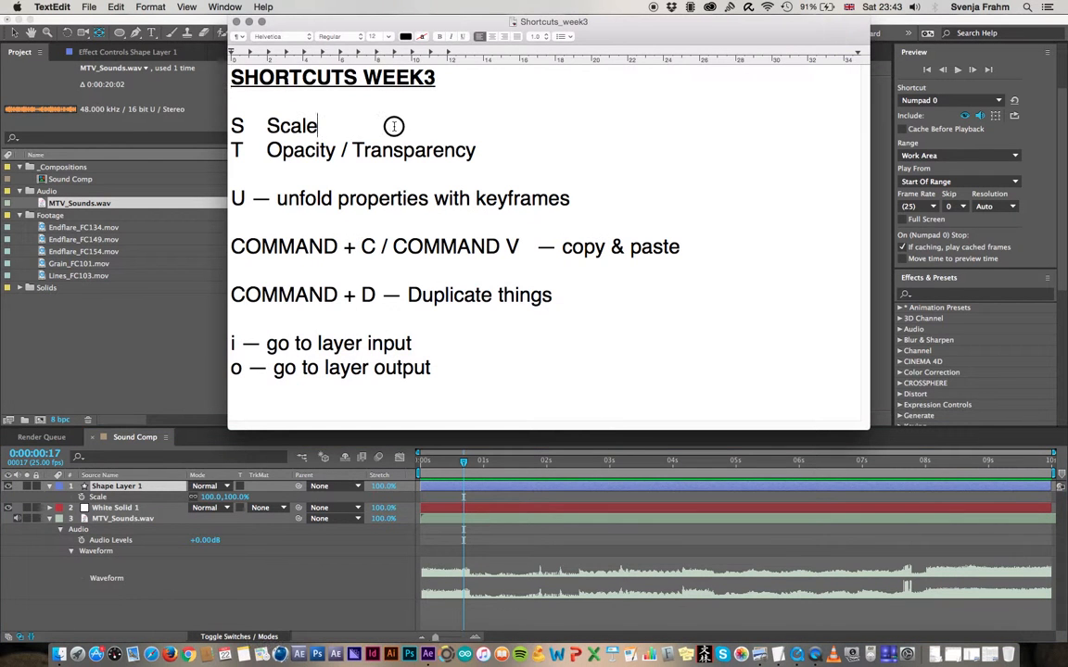
drag(354, 115, 186, 109)
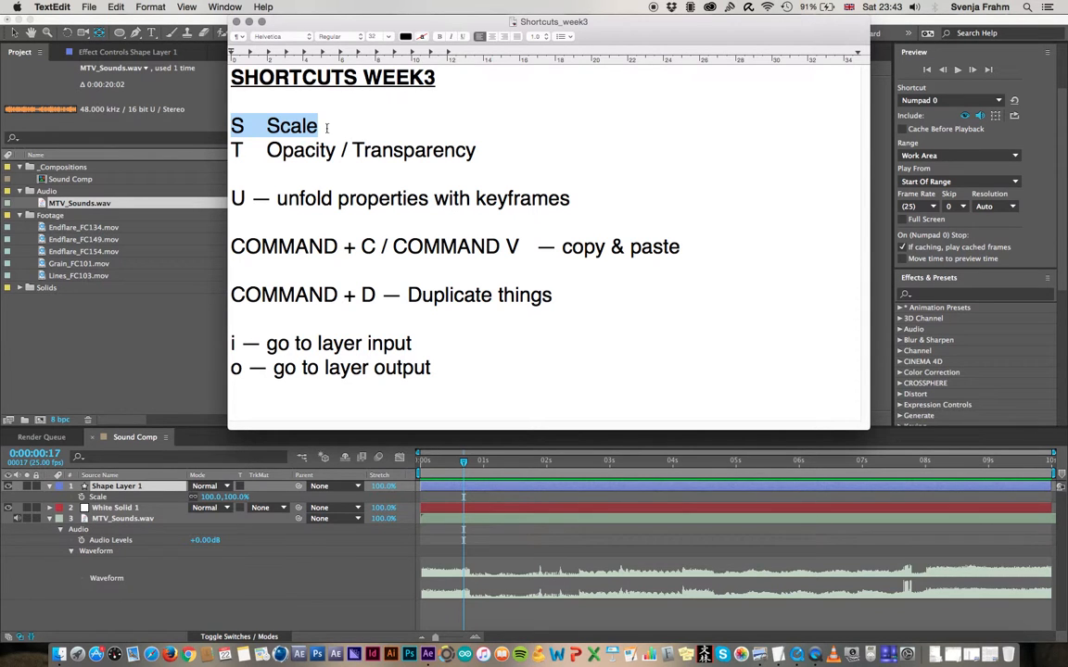
click(149, 394)
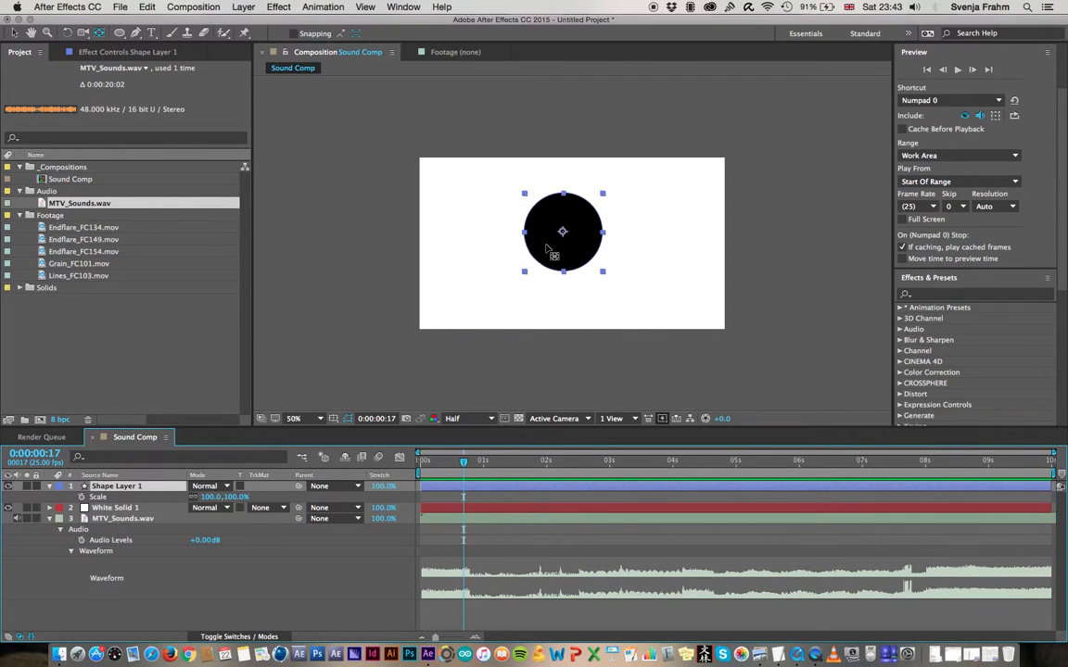
Try enlarging the circle to 110% scale, undo it, and move the circle to the centre of the composition
click(15, 33)
mouse_move(232, 500)
mouse_down()
mouse_move(255, 498)
mouse_move(223, 498)
mouse_move(241, 498)
mouse_up()
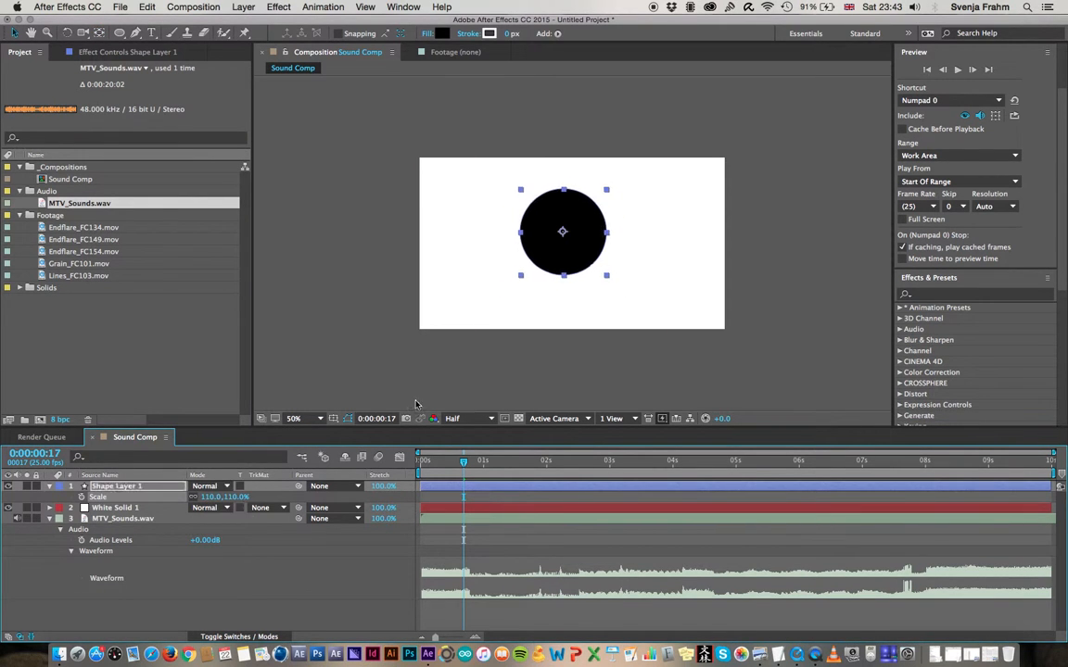
key(super+z)
drag(579, 219, 596, 234)
click(127, 487)
Preview the audio from 0:00:01:16 and start keyframing Shape Layer 1's Scale with 100% at 0:00:01:20
drag(464, 462, 412, 469)
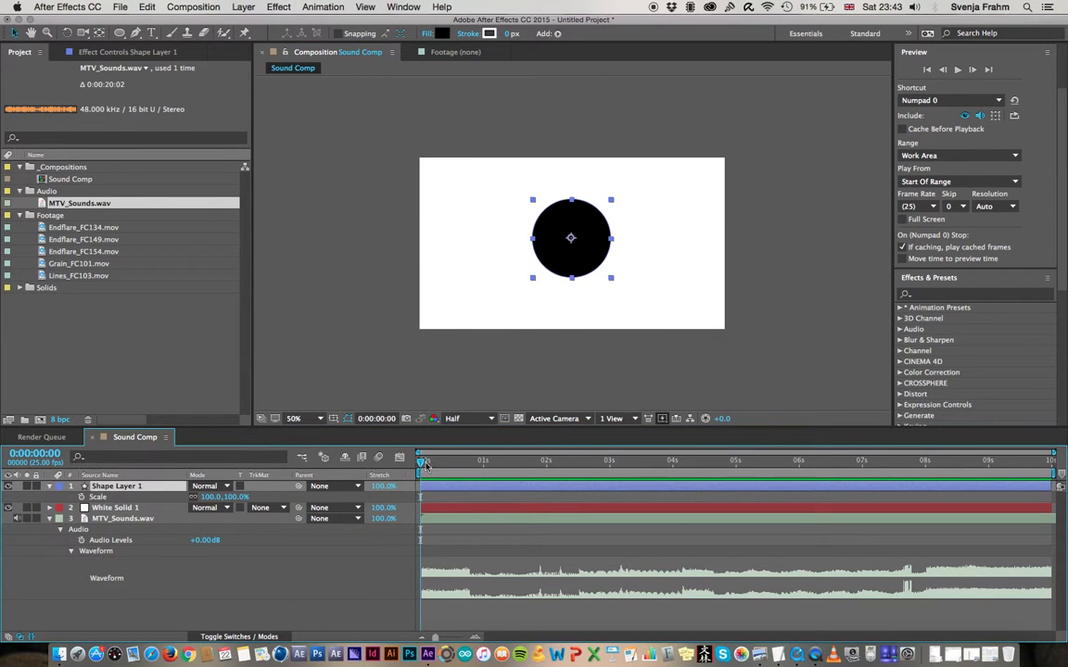
drag(449, 461, 524, 464)
key(space)
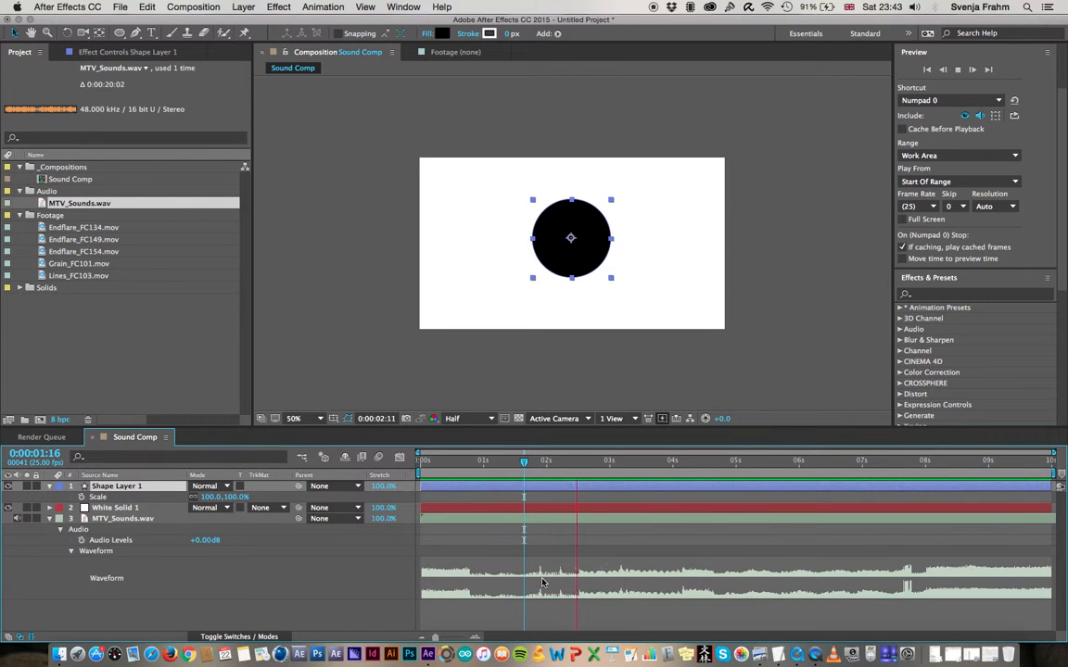
key(space)
click(535, 463)
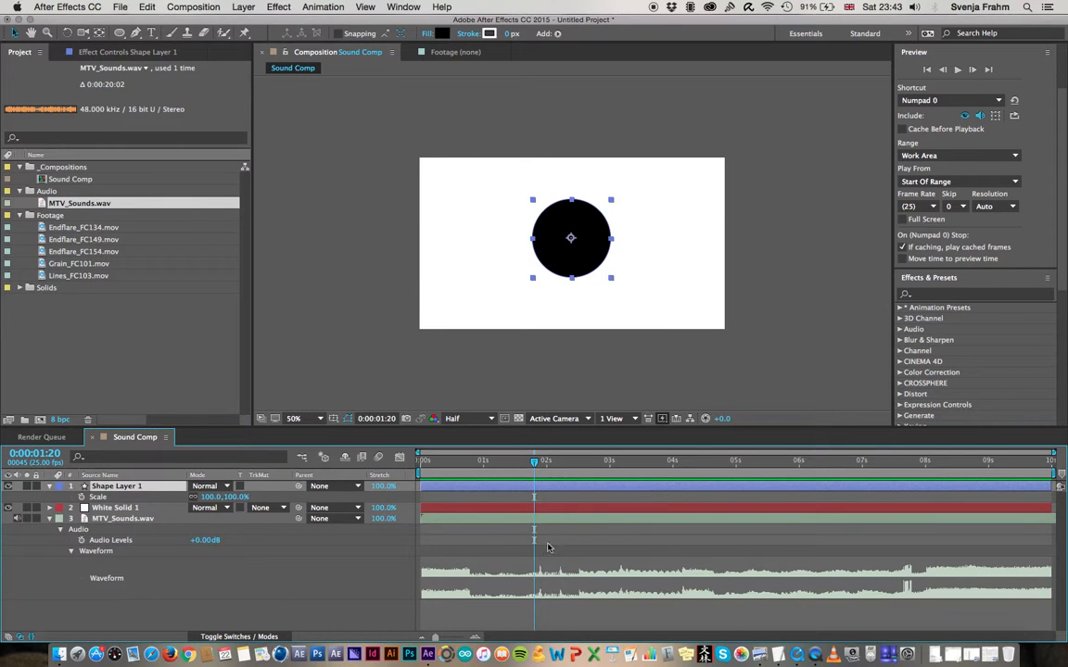
click(81, 498)
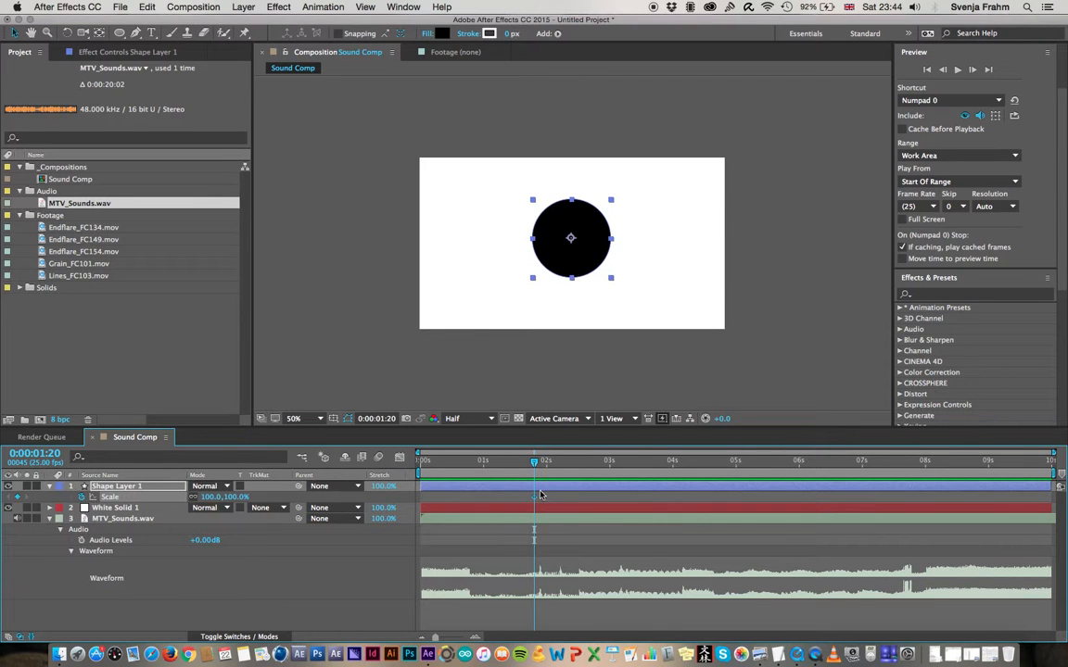
Place the current time on the first short waveform peak at 0:00:01:23, using a magnified timeline
drag(534, 462, 540, 462)
drag(539, 461, 537, 461)
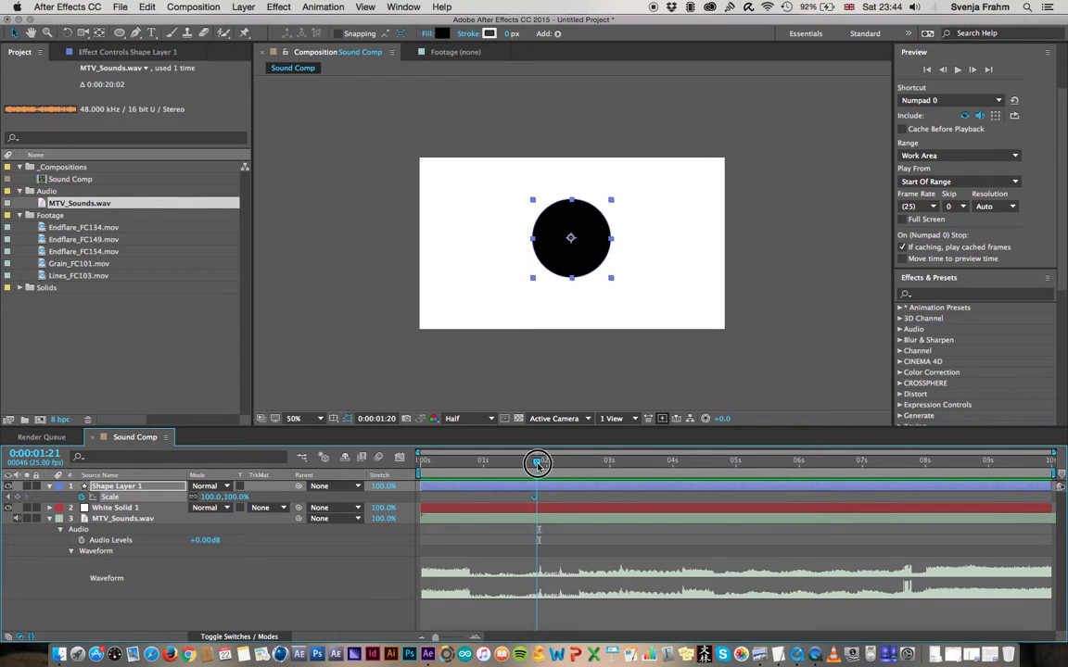
drag(537, 463, 542, 467)
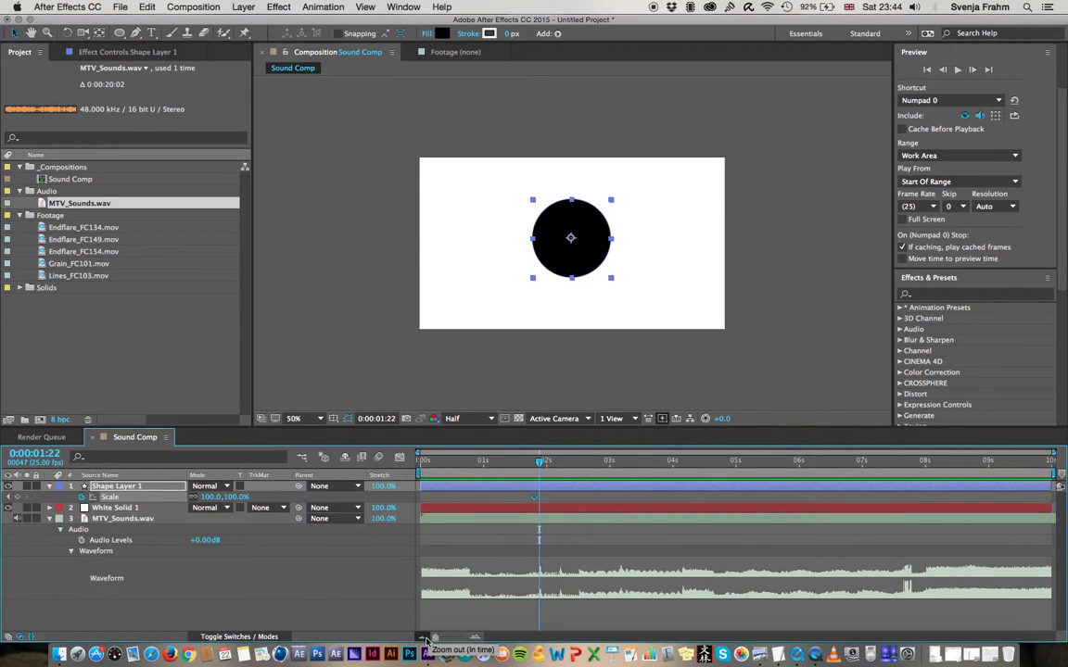
click(474, 639)
click(474, 639)
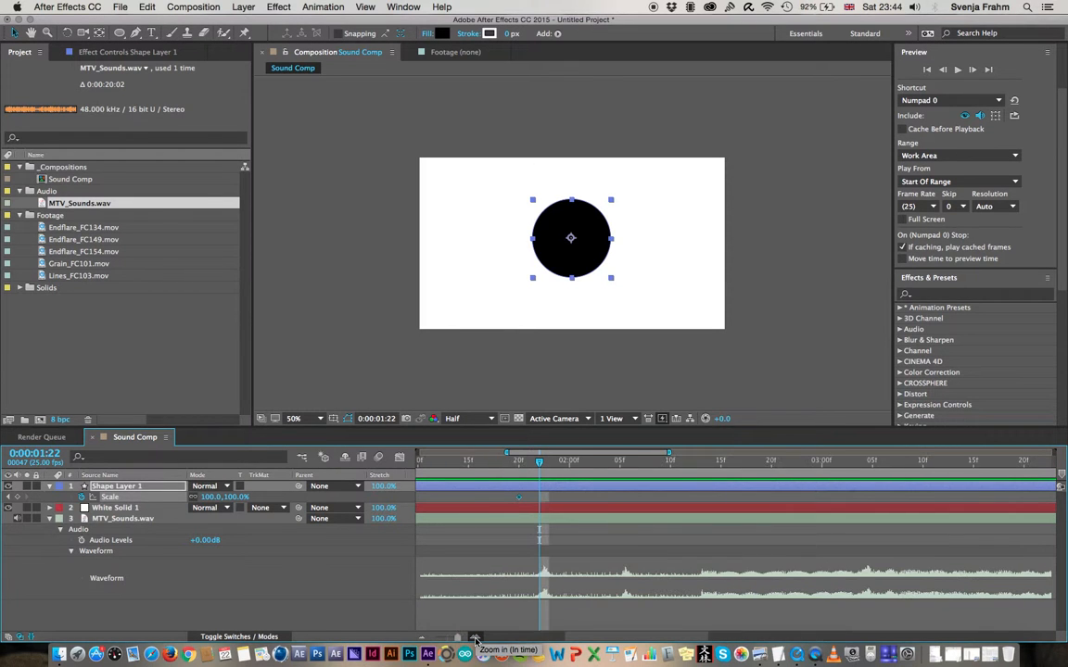
click(474, 639)
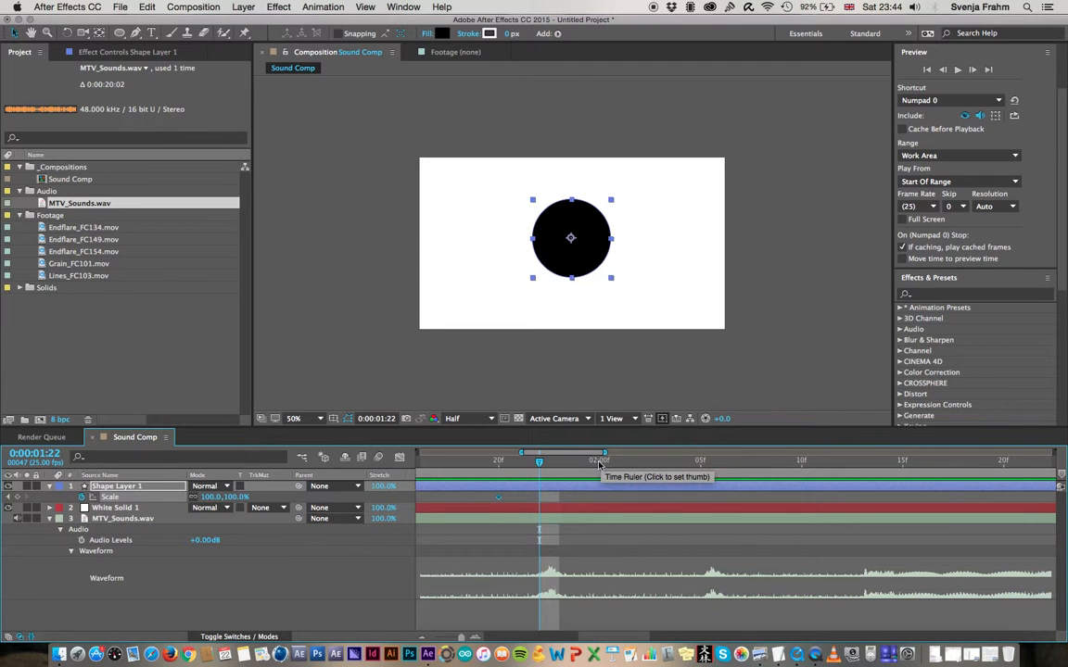
click(599, 463)
click(557, 462)
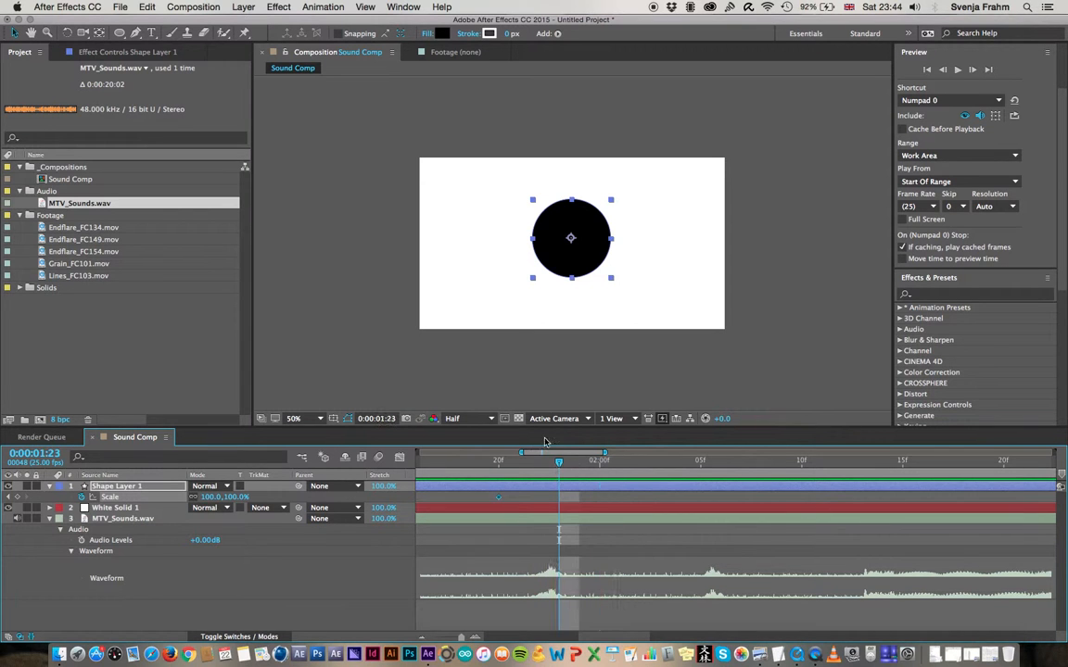
drag(559, 460, 554, 469)
click(239, 497)
right_click(241, 498)
click(238, 575)
click(204, 606)
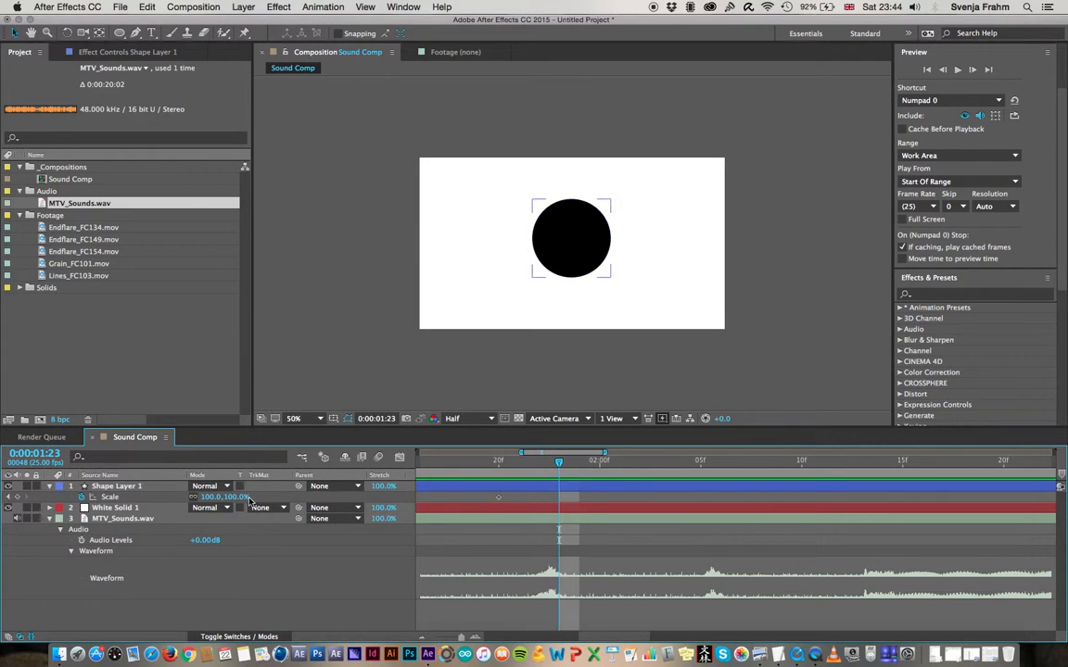
Set Shape Layer 1's Scale to 119% at 0:00:01:23 and back to 100% at 0:00:02:00
drag(230, 497, 247, 497)
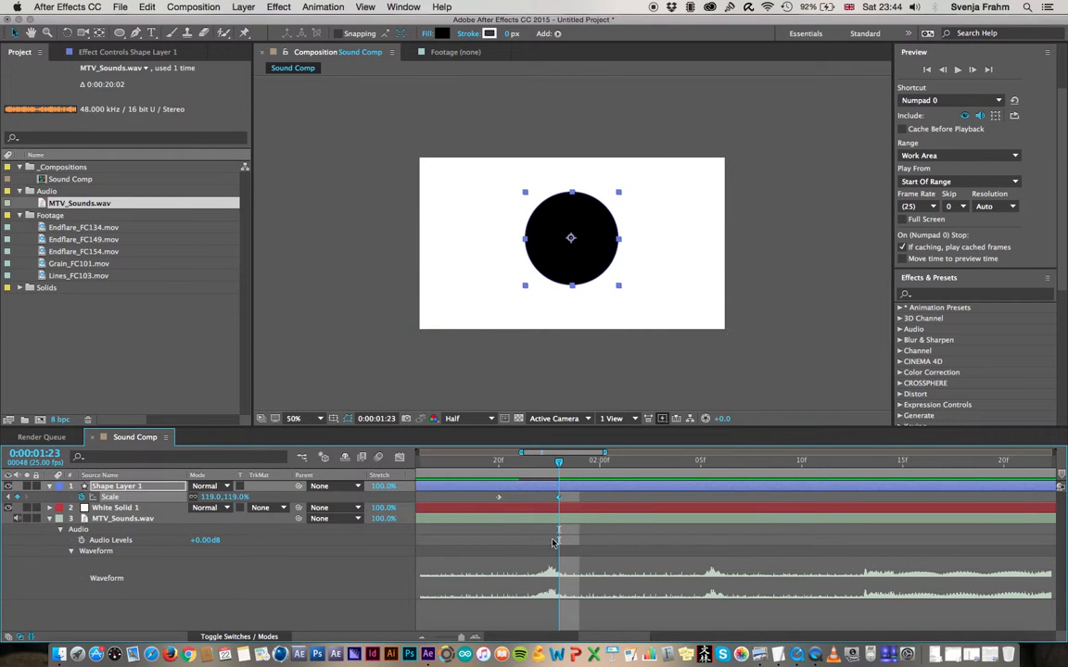
drag(559, 462, 601, 462)
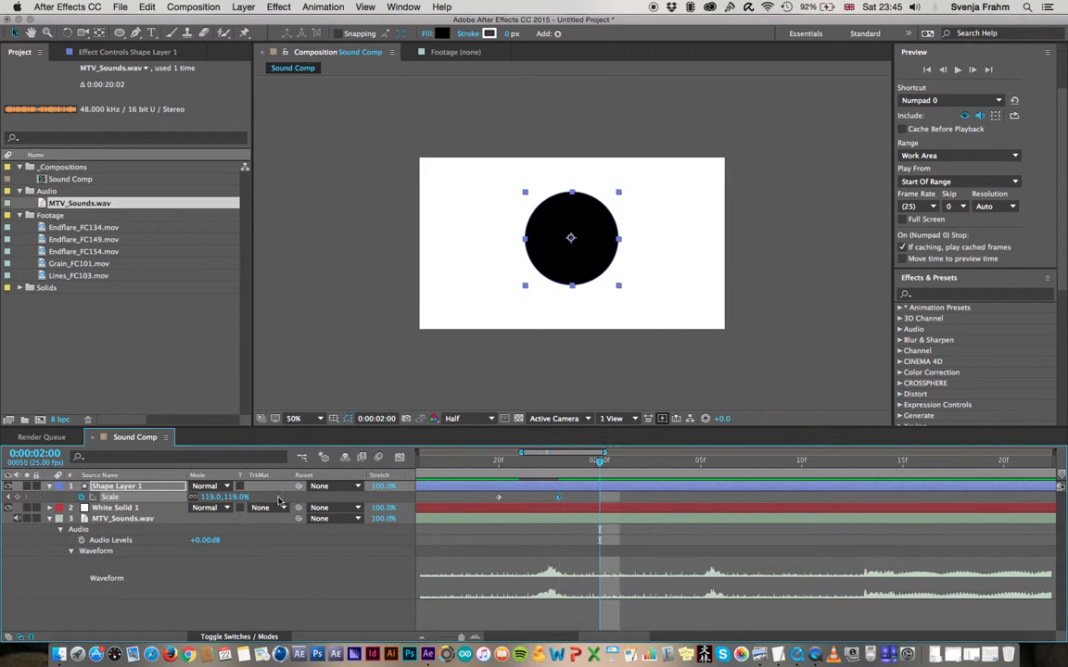
click(237, 497)
text(100)
key(Return)
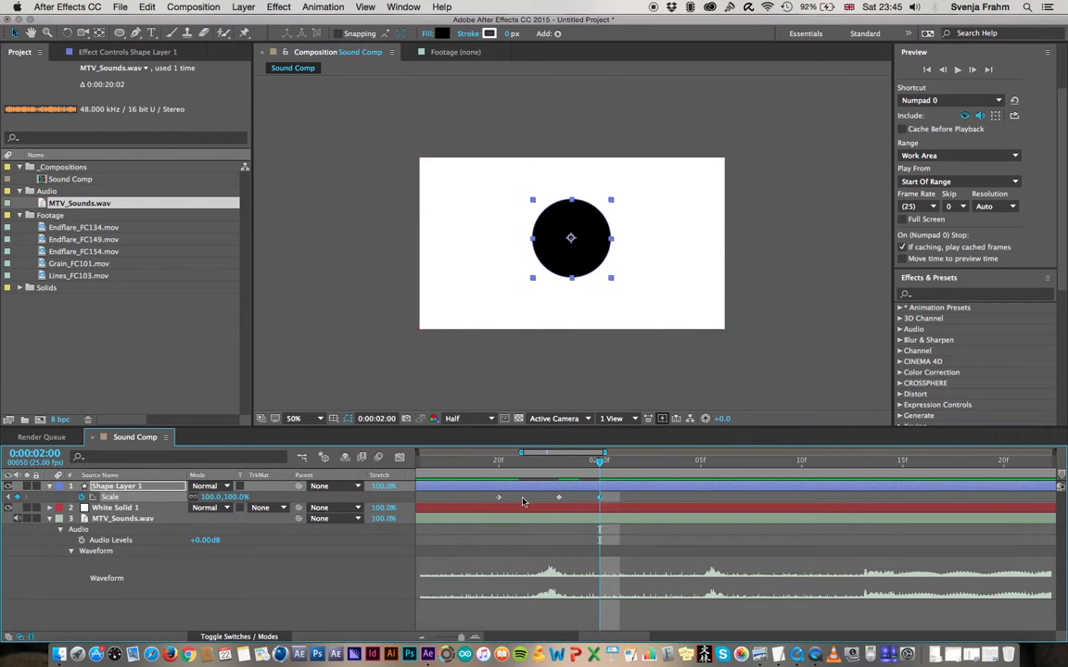
Shift the first Scale keyframe to 0:00:01:21, keep the 119% keyframe at 0:00:01:23, and preview the pulse
click(556, 499)
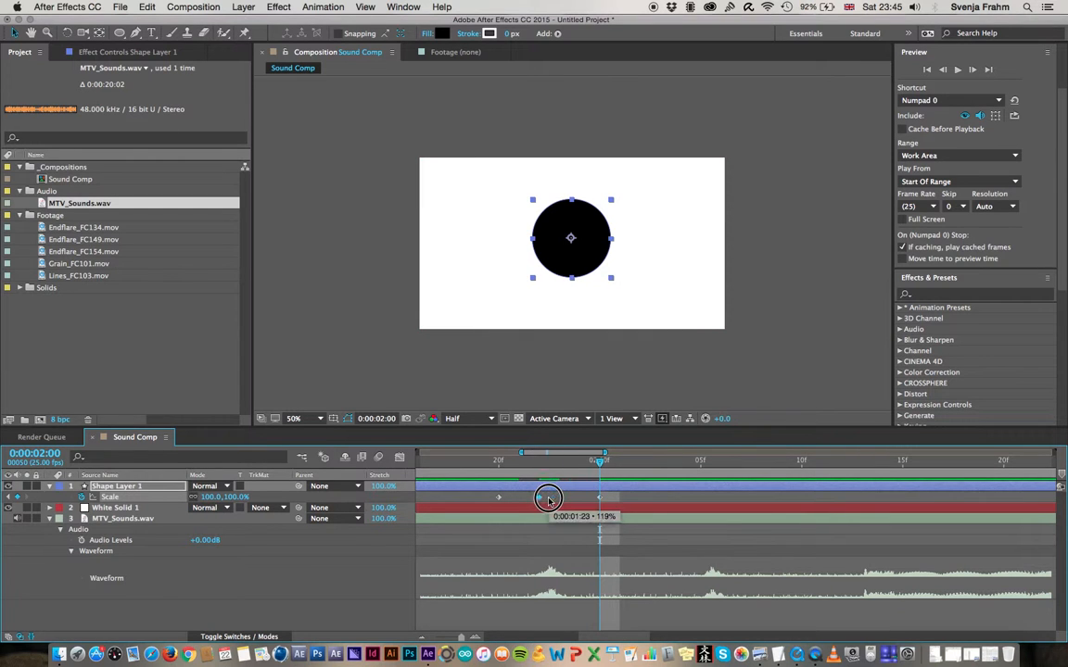
drag(500, 501, 519, 499)
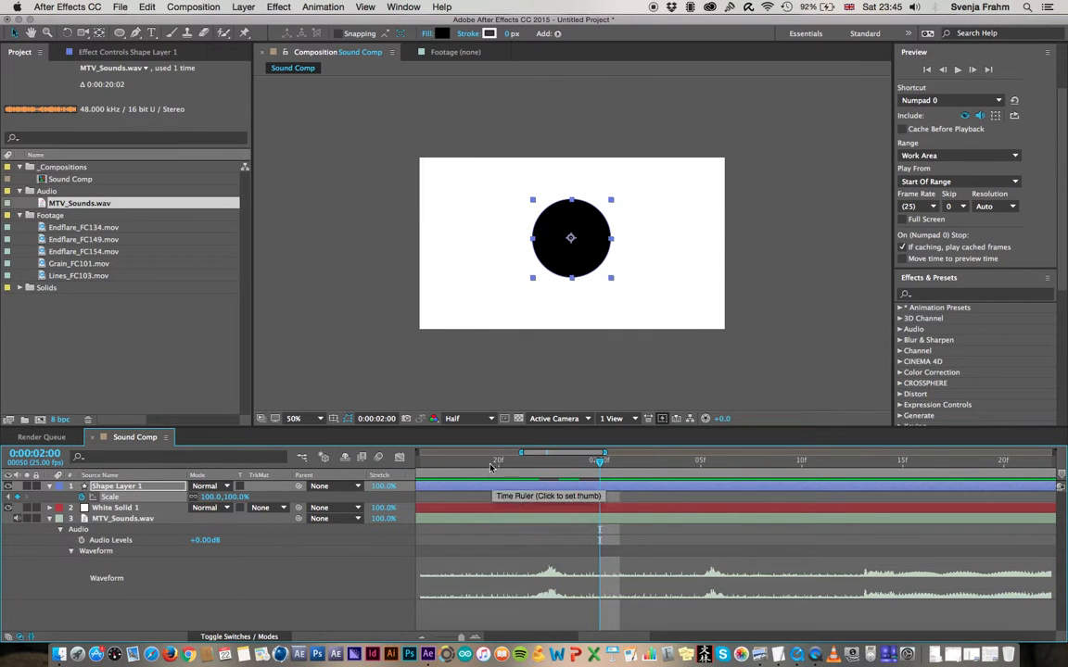
click(456, 461)
key(space)
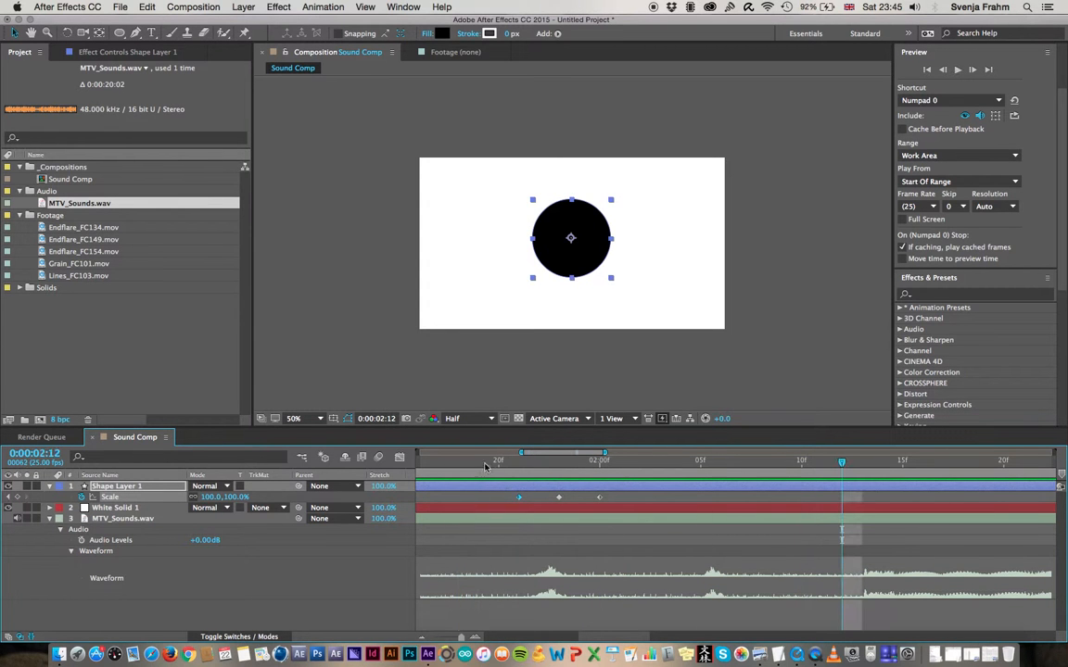
drag(489, 461, 620, 461)
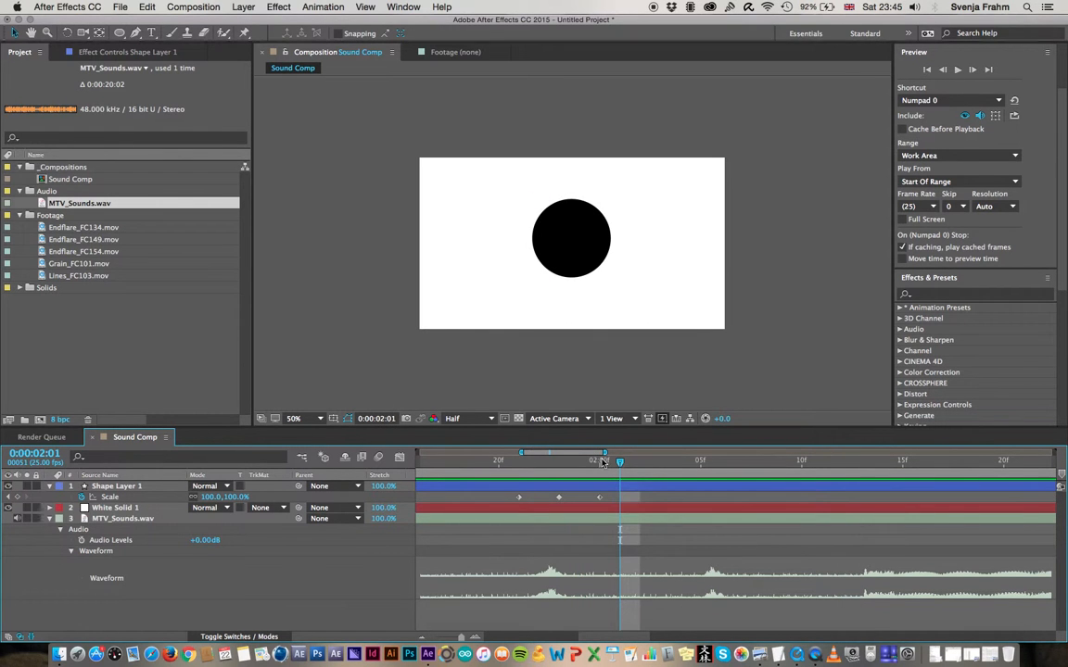
Copy the three Scale keyframes to the second waveform peak, with the 119% keyframe at 0:00:02:06
drag(620, 464, 660, 464)
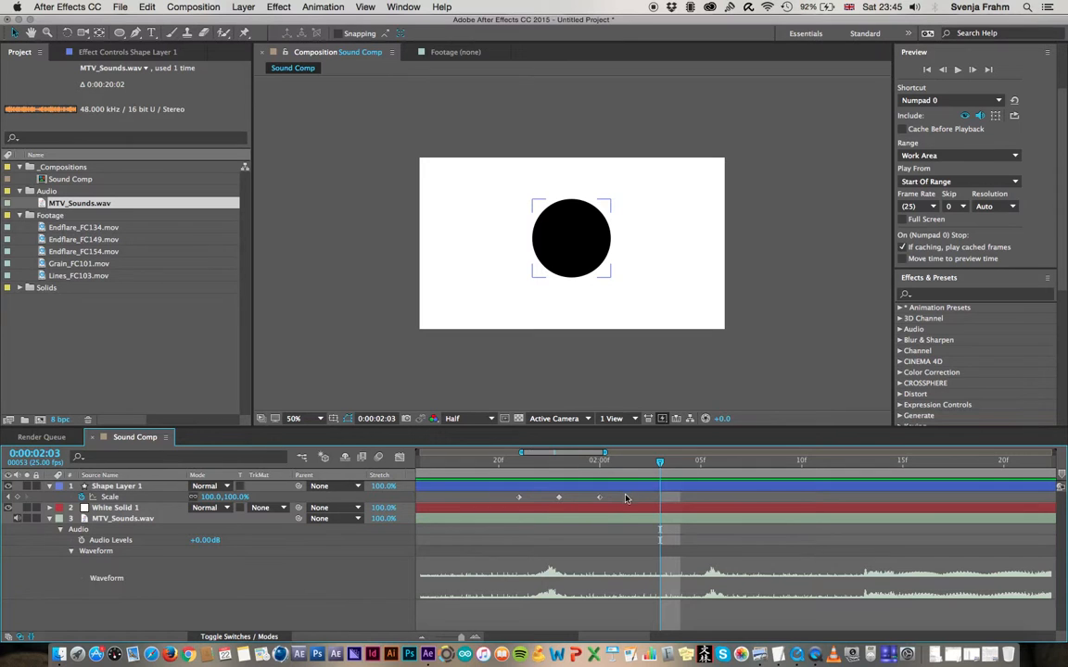
drag(616, 496, 491, 510)
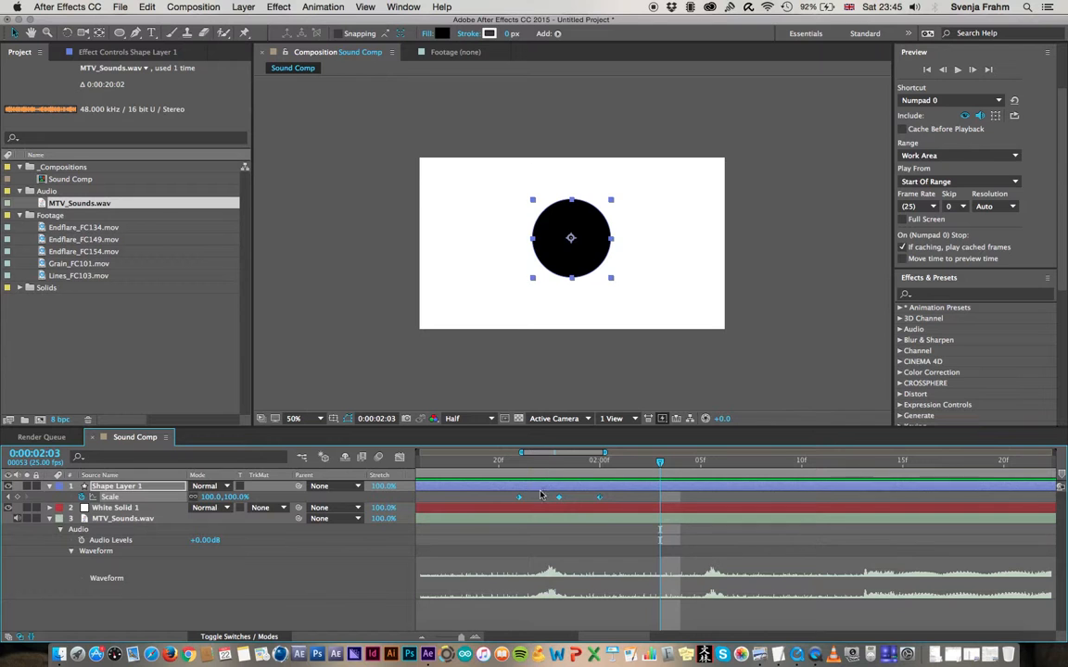
drag(616, 497, 458, 518)
drag(701, 501, 715, 501)
click(719, 464)
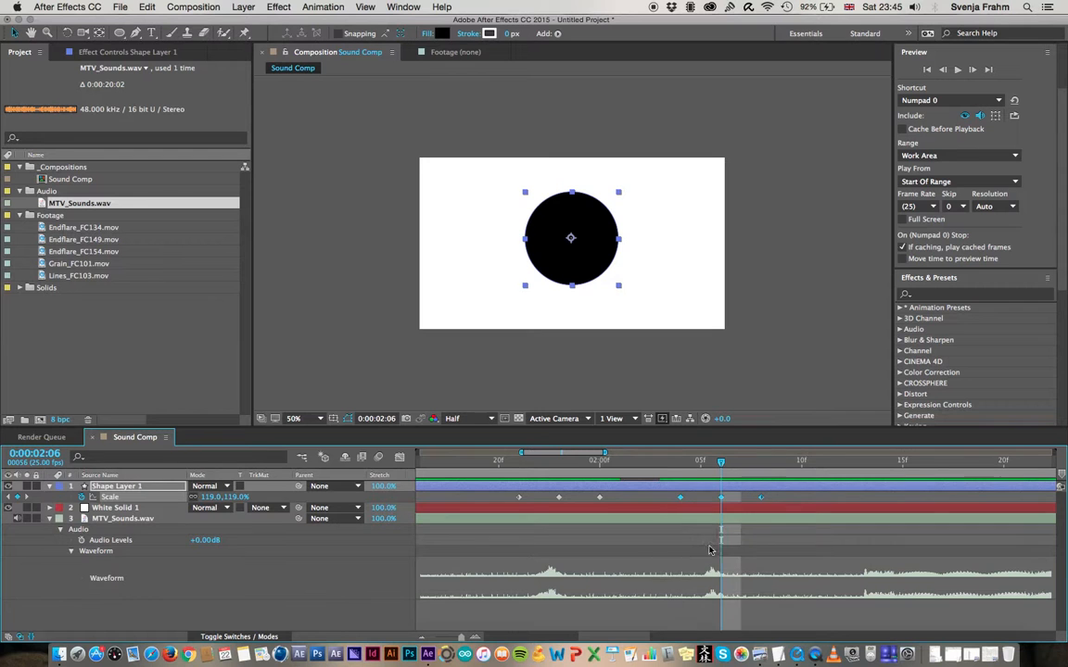
Switch to TextEdit's Shortcuts_week3 document, highlight the copy & paste entry, and return to After Effects
key(super+Tab)
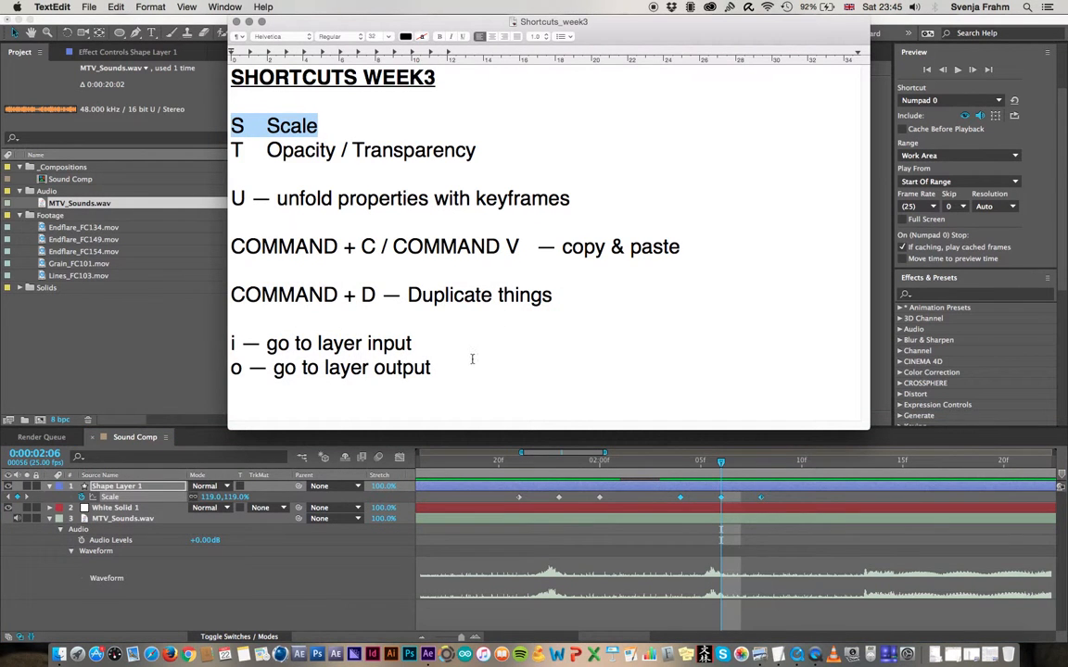
drag(681, 246, 231, 247)
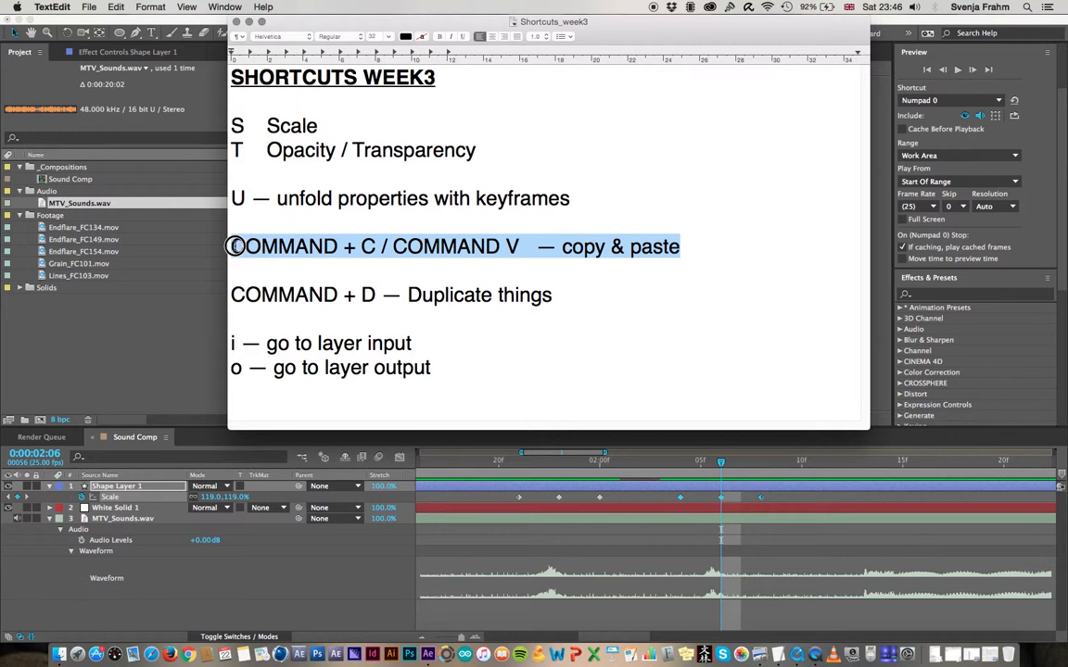
click(754, 566)
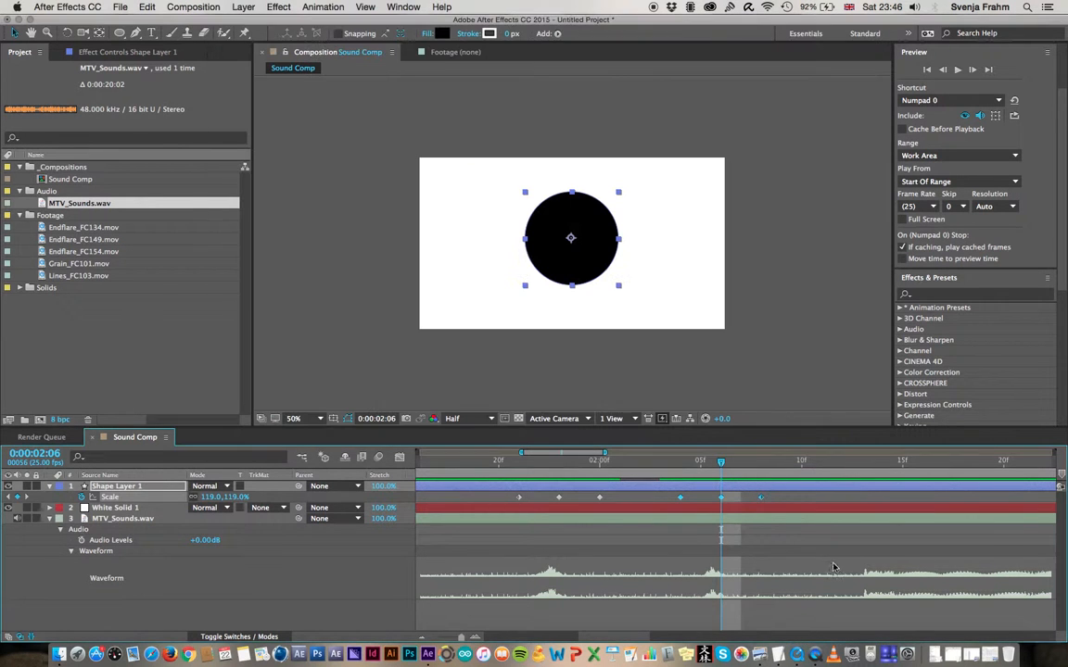
Preview the later audio to find the next distinct sound and place the current time at 0:00:07:15
click(423, 637)
click(423, 638)
drag(712, 463, 952, 468)
drag(950, 470, 924, 470)
key(space)
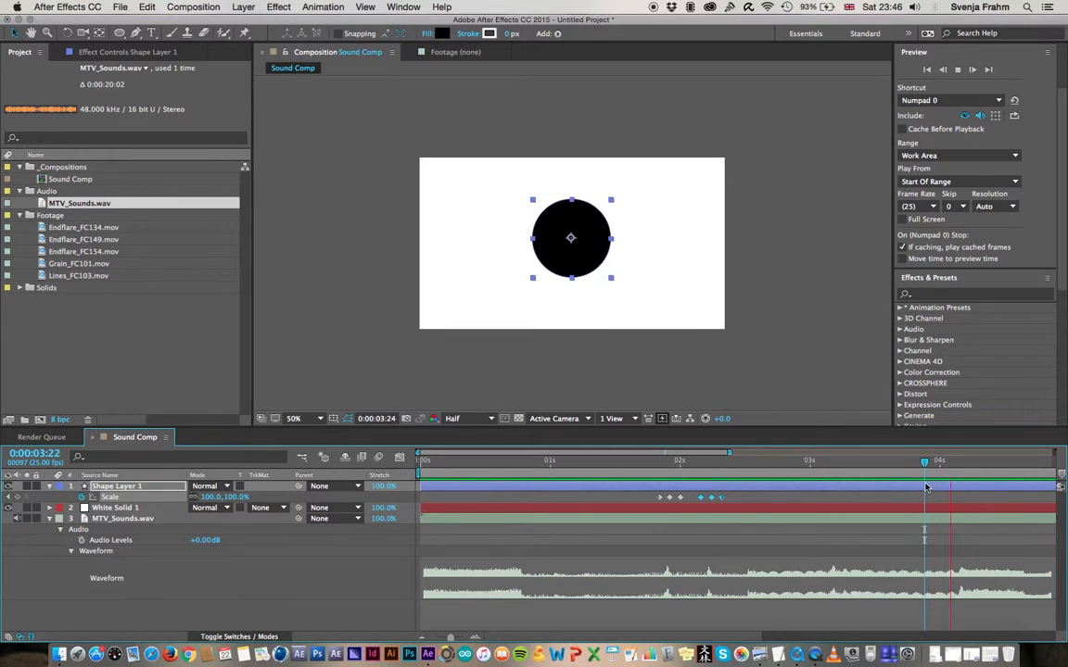
key(space)
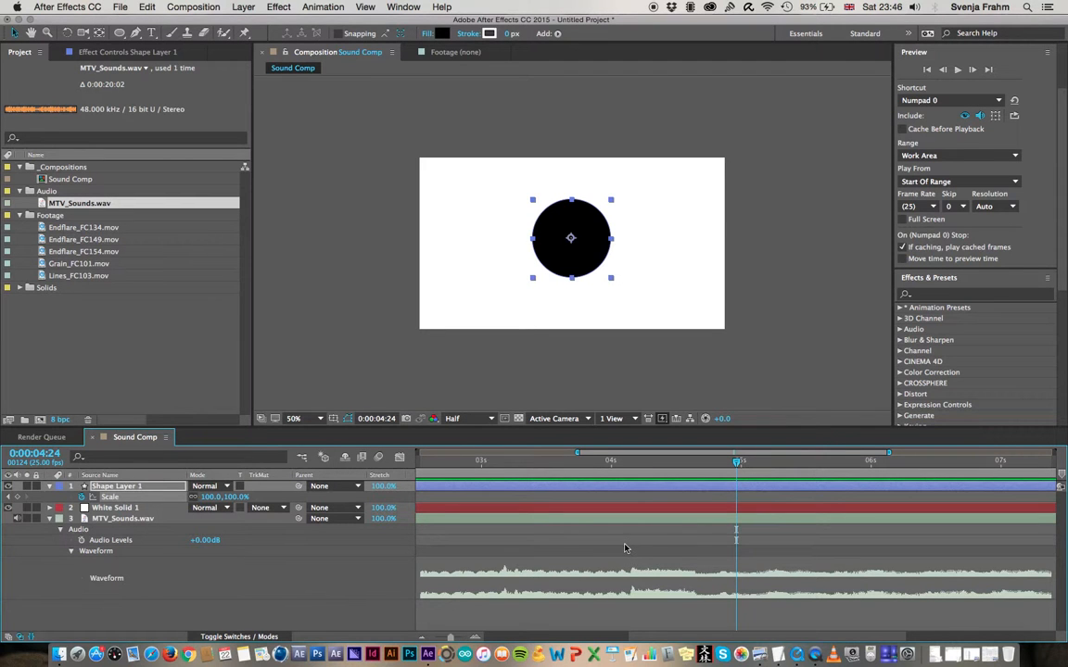
click(422, 640)
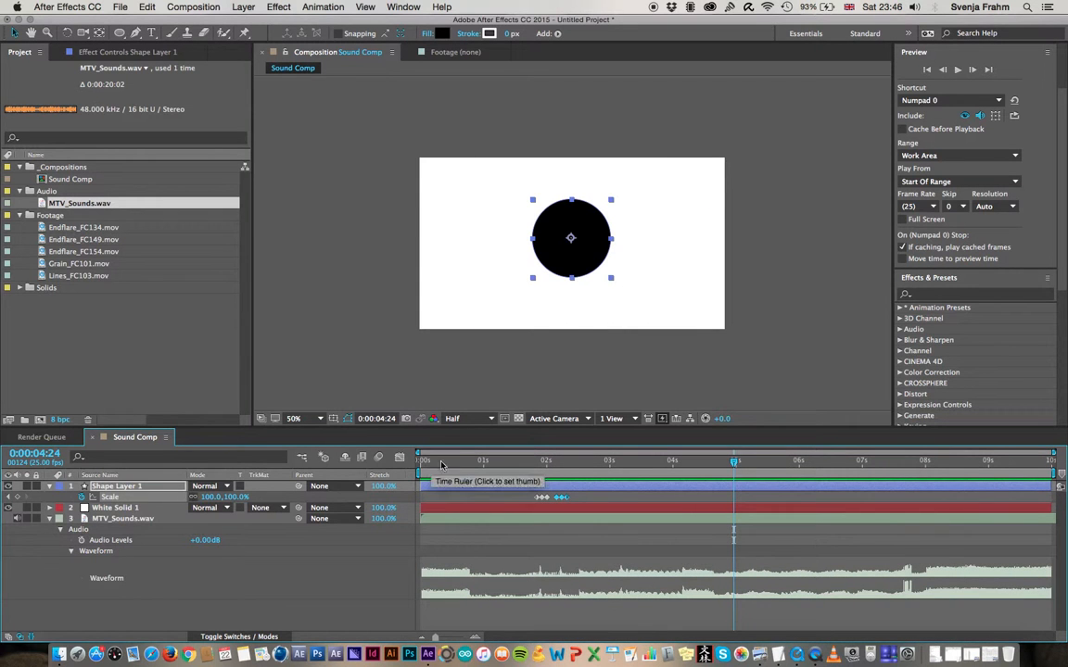
drag(864, 461, 895, 463)
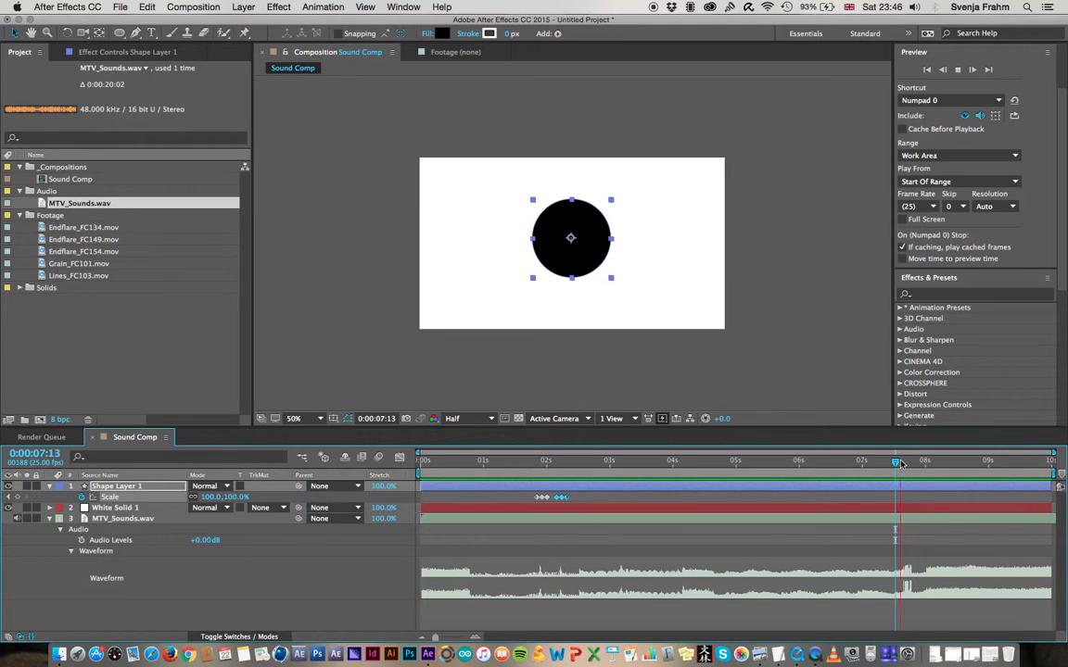
drag(895, 462, 900, 462)
Paste the second group of Scale keyframes at 0:00:07:15, spread them around the peak with the last at 0:00:07:20, and scrub through the result
drag(580, 497, 552, 507)
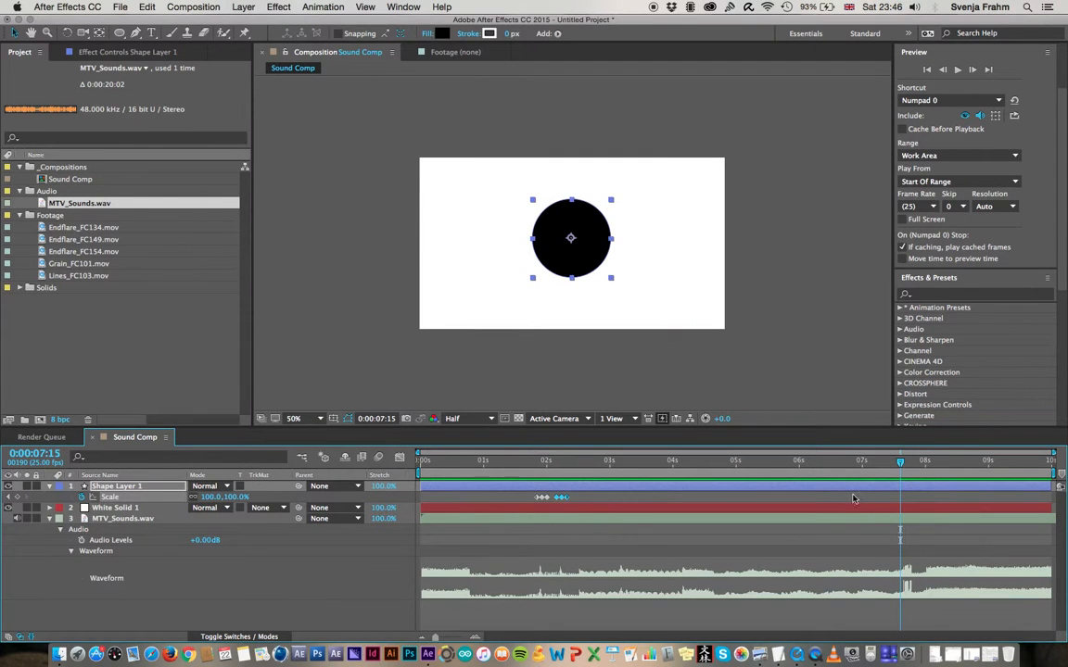
key(super+v)
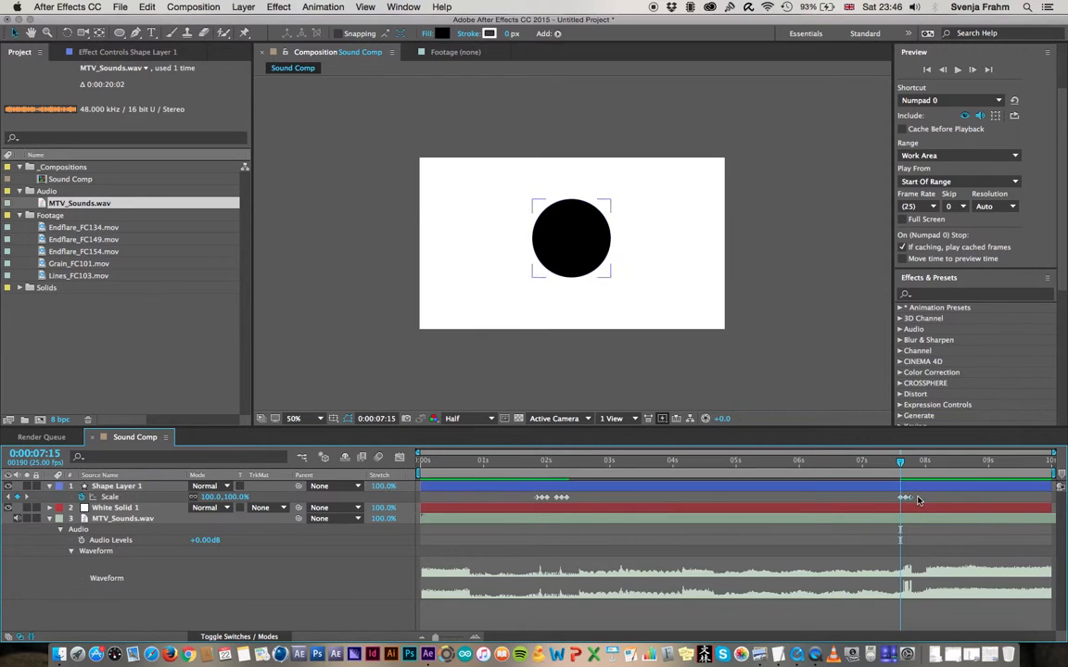
click(904, 498)
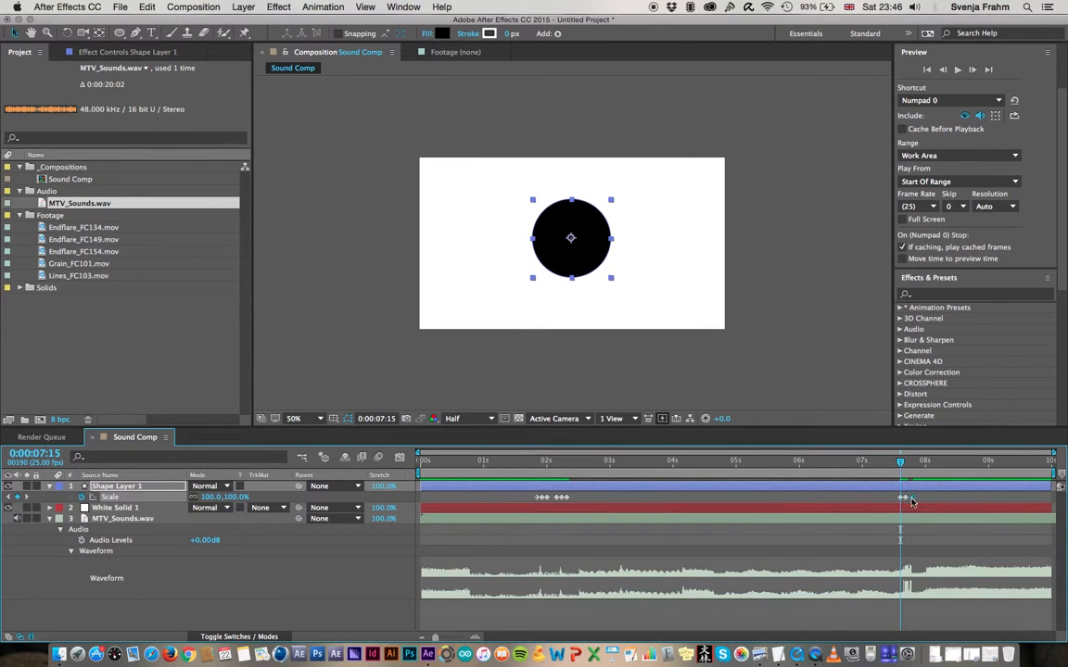
click(888, 461)
drag(888, 463, 926, 462)
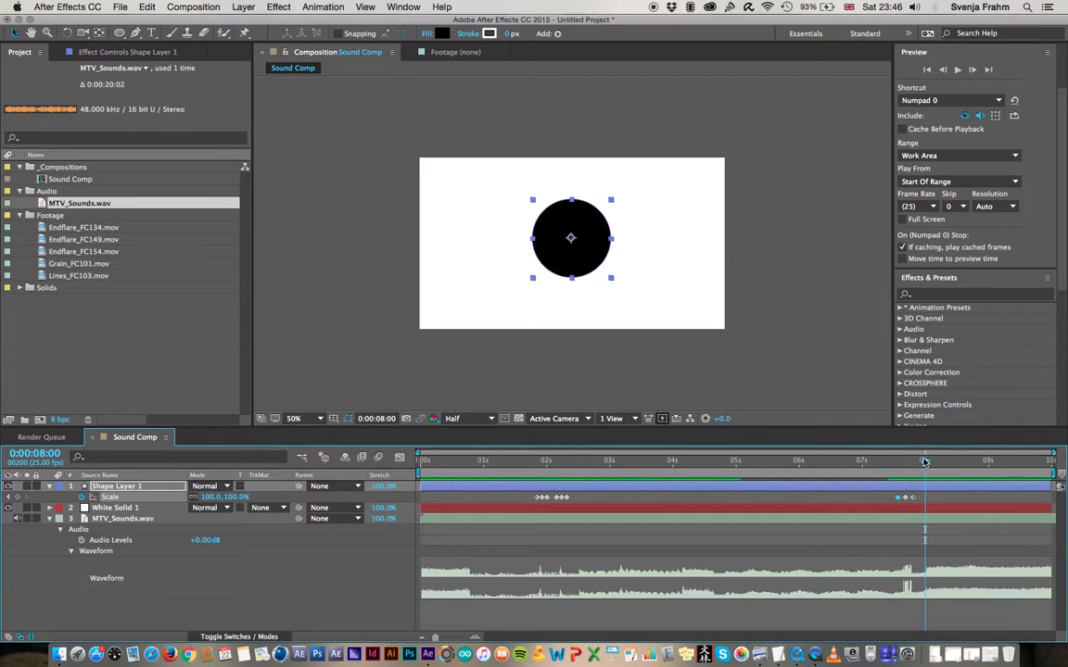
Preview the audio from 0:00:08:00 and step back and forth through Shape Layer 1's Scale keyframes
key(space)
key(space)
drag(924, 464, 925, 464)
click(10, 498)
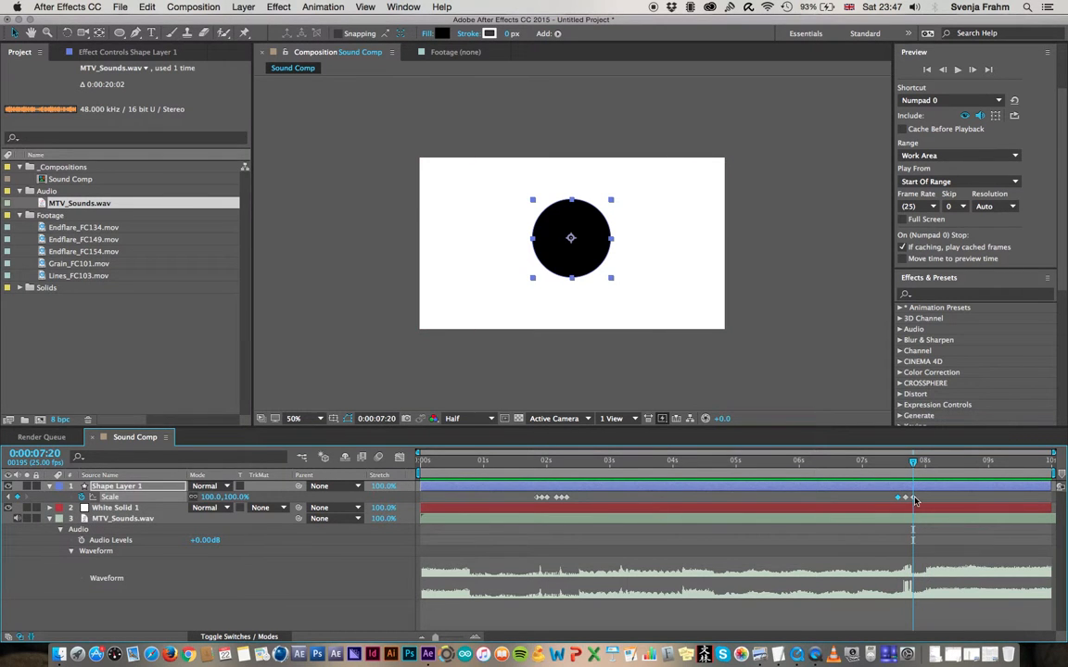
click(10, 498)
click(9, 498)
click(25, 498)
Add a 100% Scale keyframe to Shape Layer 1 at 0:00:08:00 and return the current time to 0:00:07:20
drag(916, 454, 924, 458)
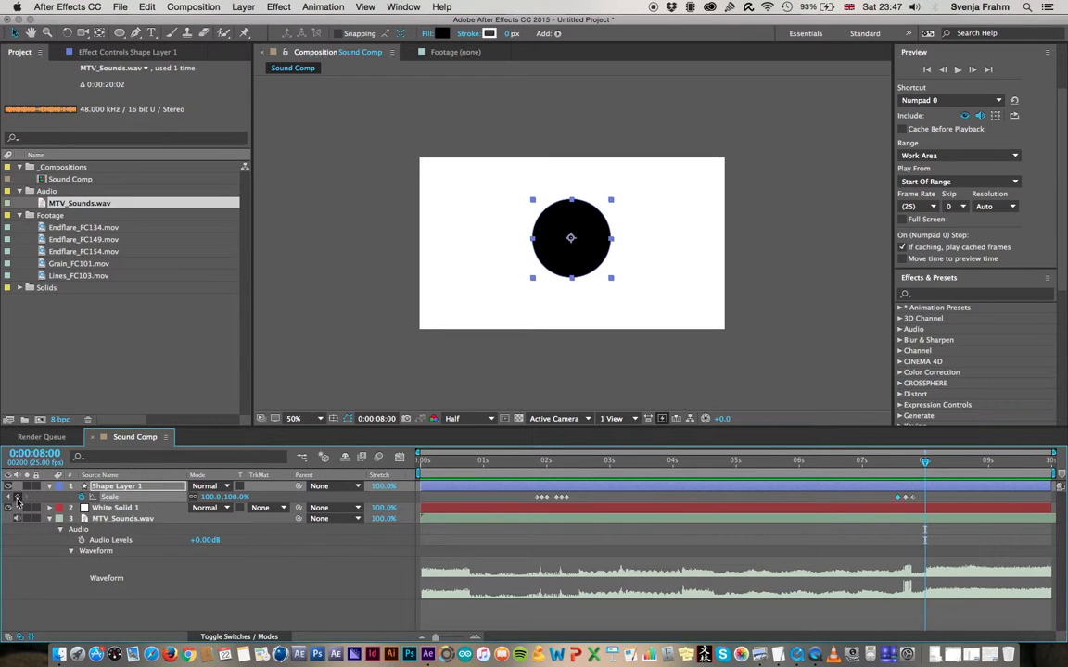
click(17, 498)
drag(926, 463, 913, 463)
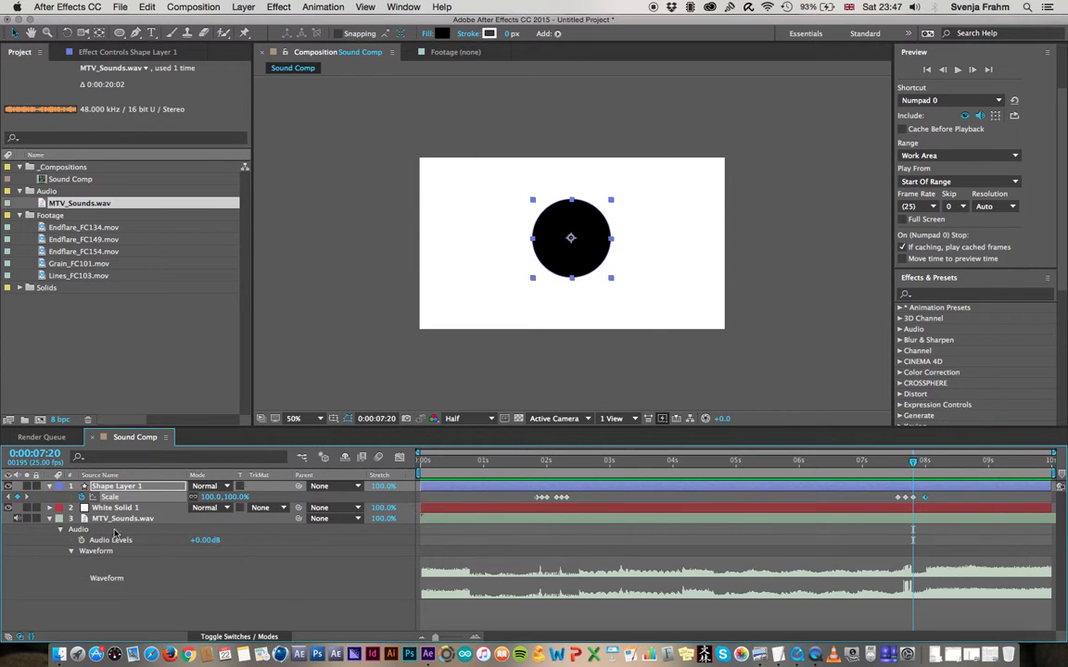
Keyframe Shape Layer 1's Scale down to 29% at 0:00:09:24, scrubbing from 0:00:07:00 onward to judge how far the circle shrinks
drag(915, 463, 1059, 468)
drag(241, 501, 215, 506)
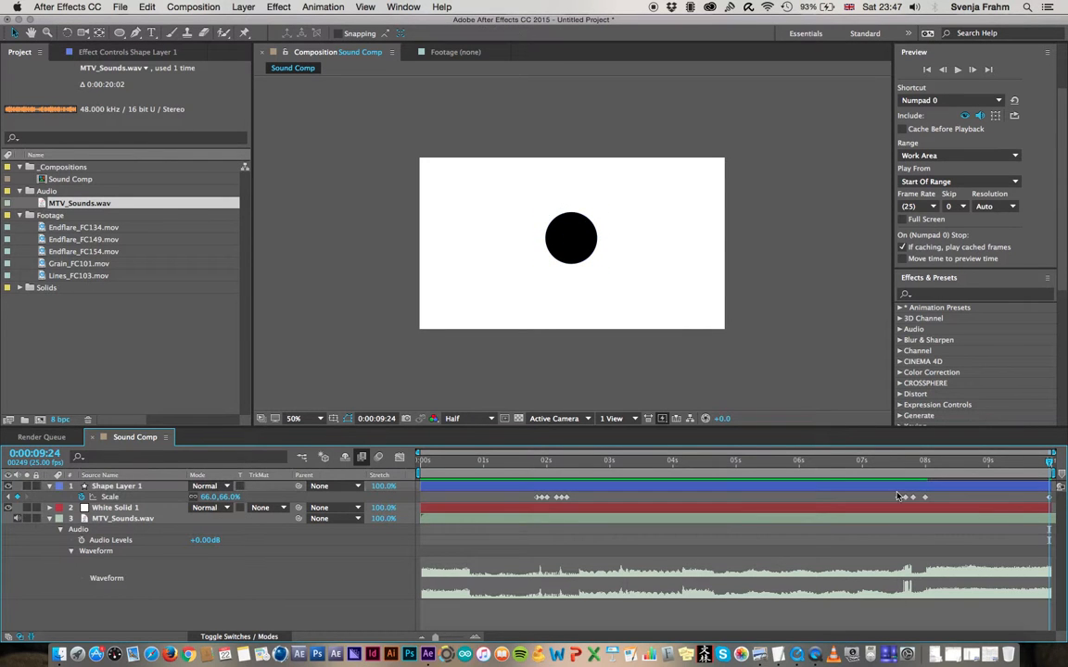
click(893, 463)
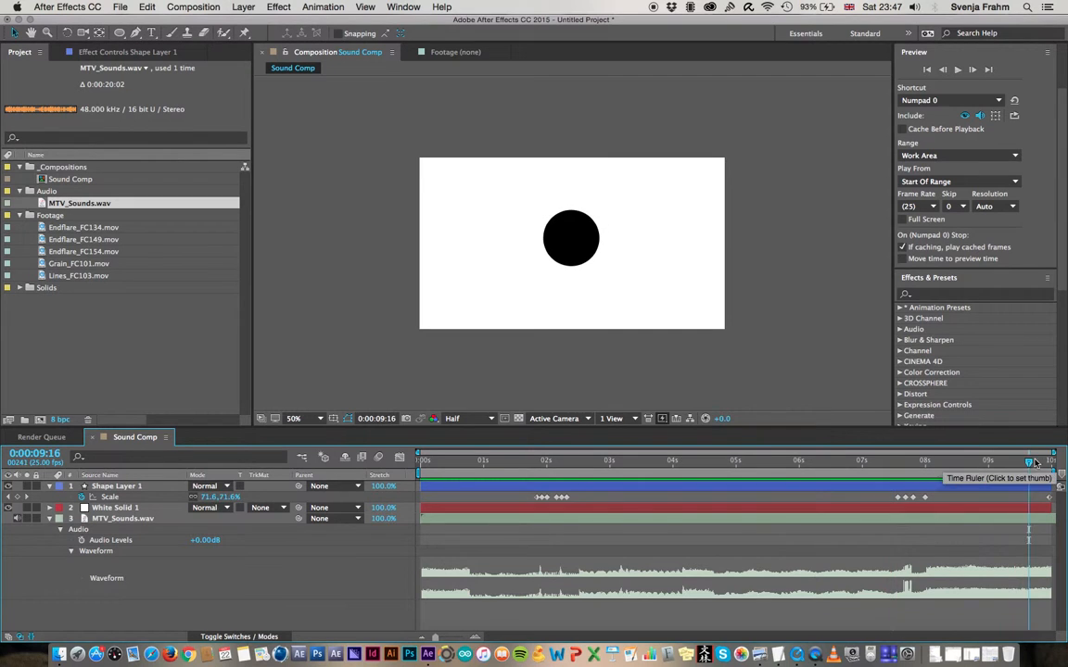
drag(227, 500, 210, 501)
click(249, 607)
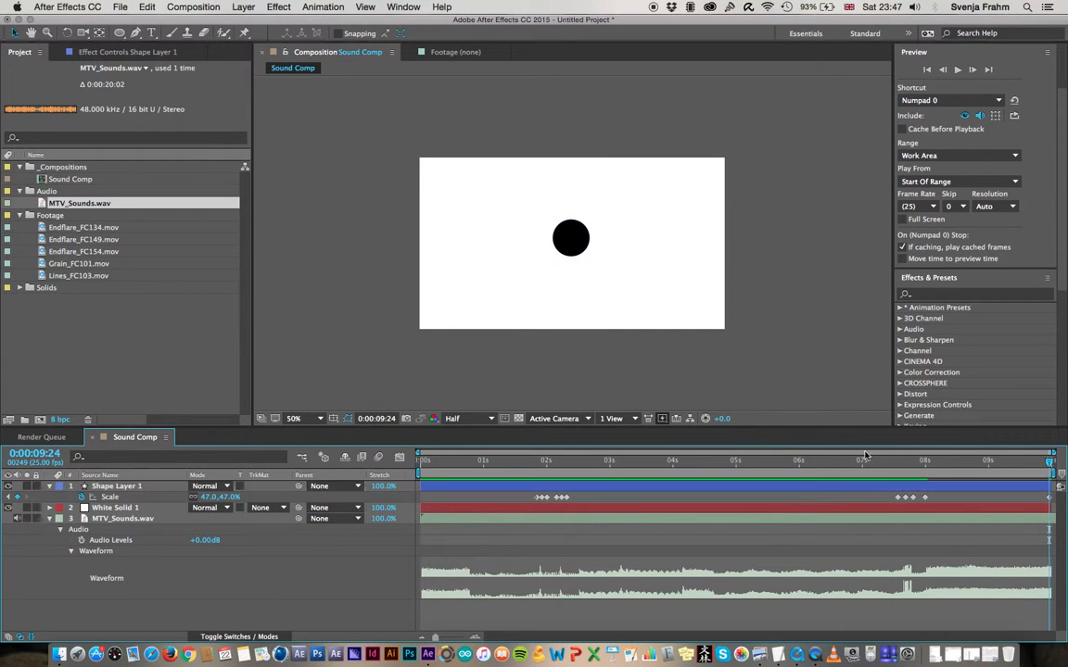
click(881, 460)
key(space)
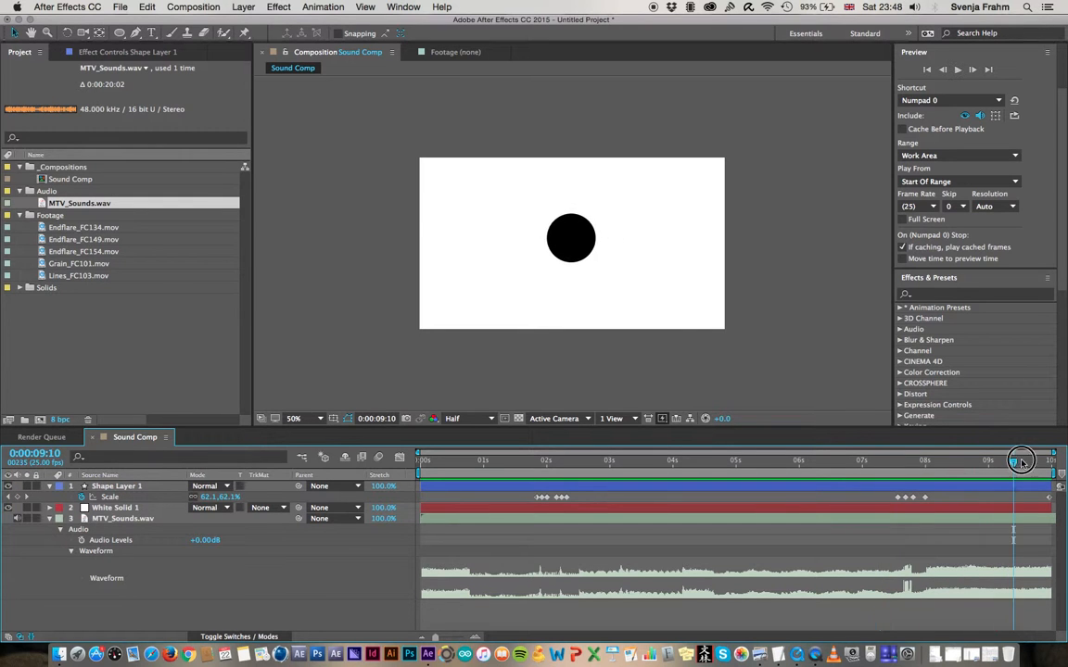
drag(237, 502, 222, 505)
click(525, 540)
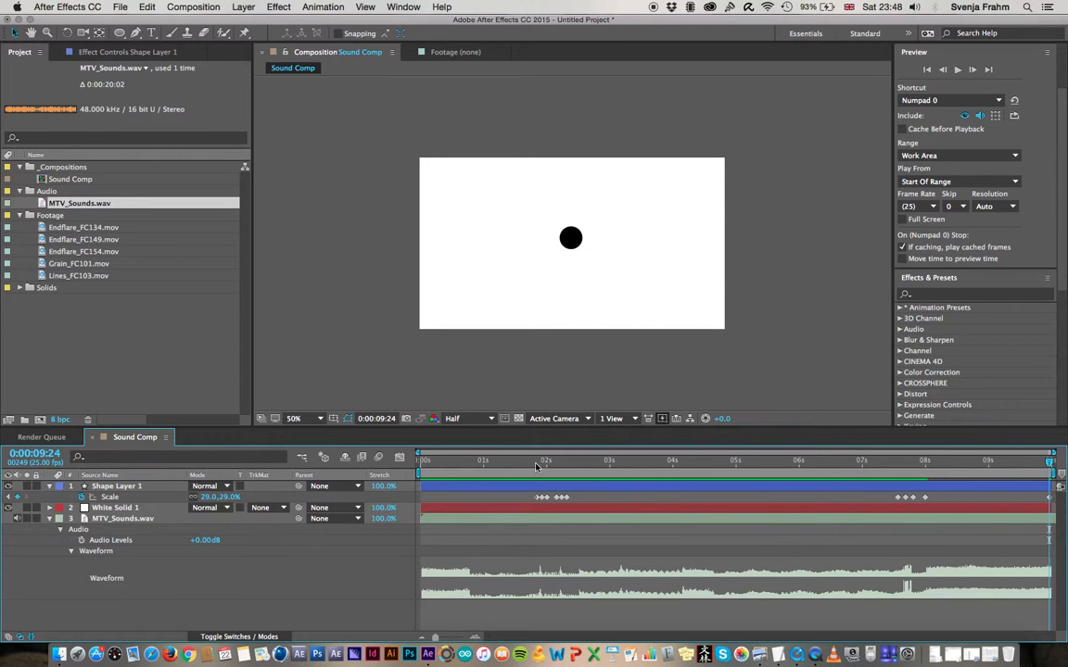
Preview the circle animation from the start of the composition and return the current time to 0:00:03:02
drag(536, 461, 577, 460)
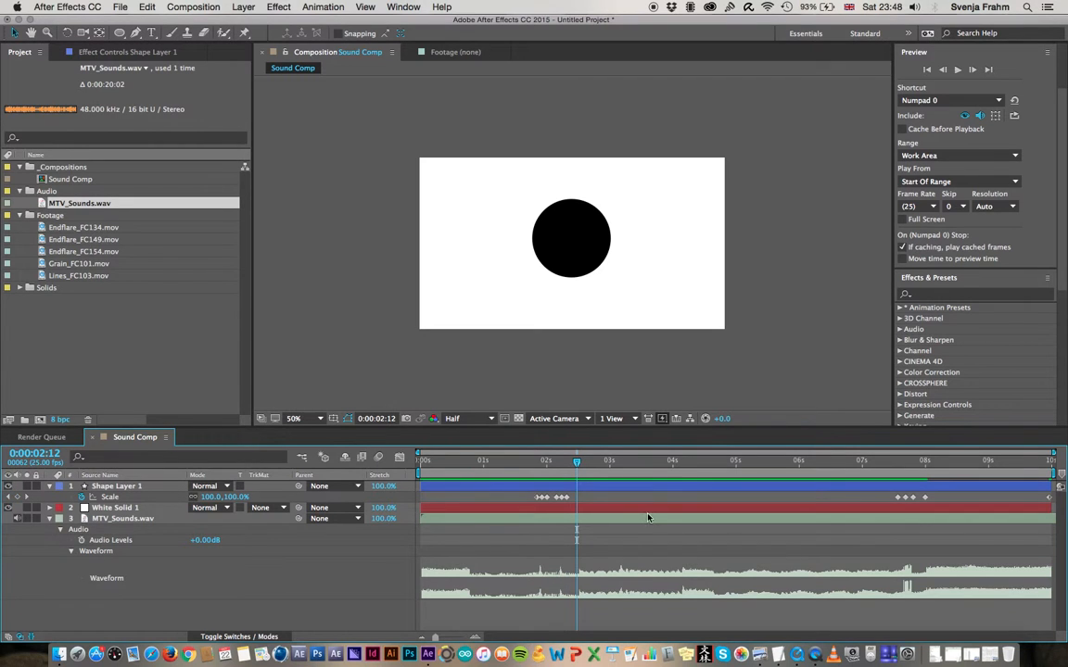
drag(436, 464, 406, 468)
key(space)
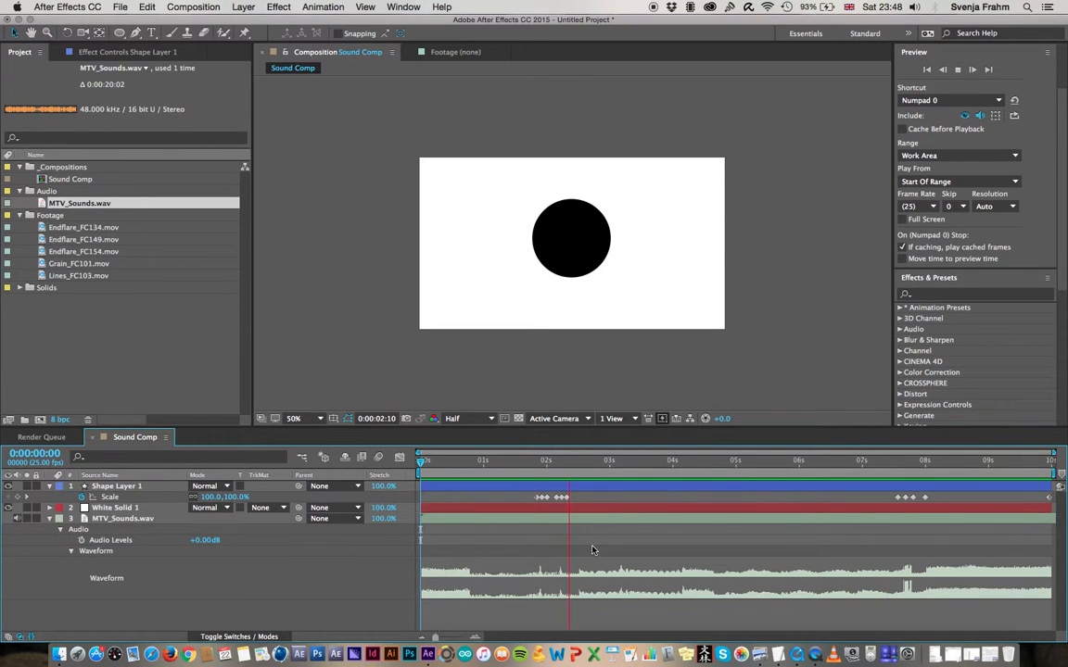
key(space)
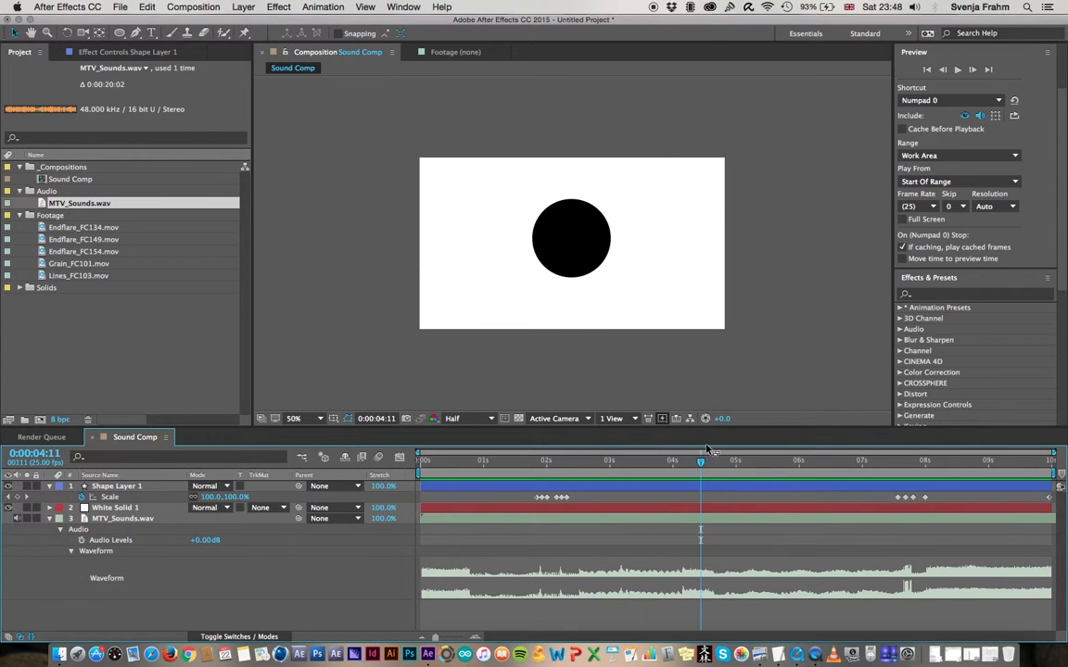
drag(700, 463, 612, 474)
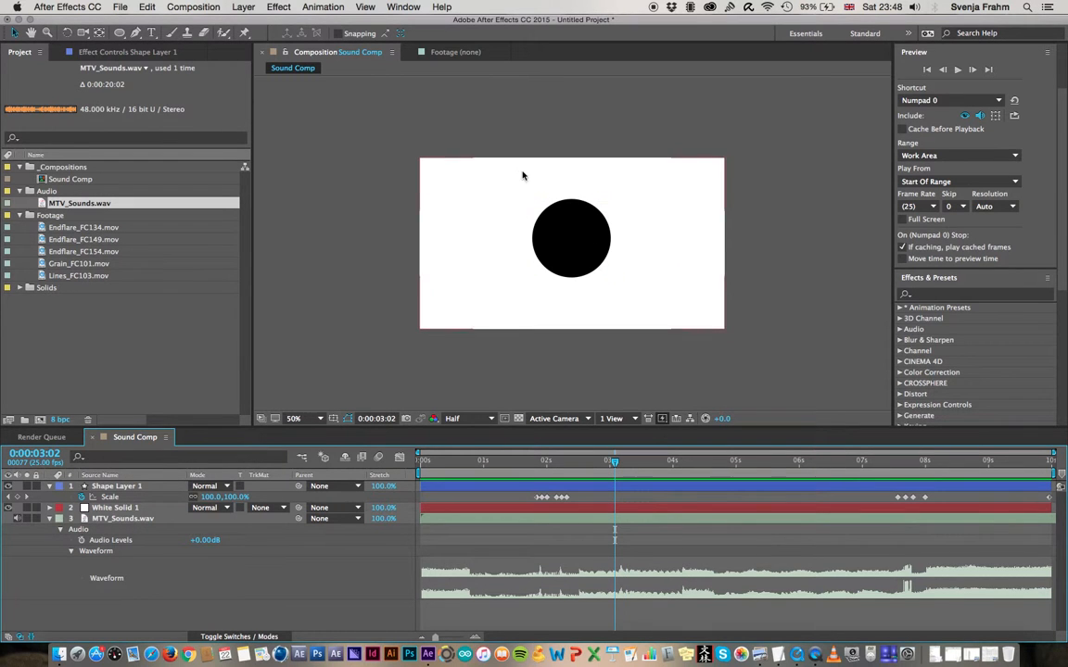
Look over the Endflare clips in the Footage folder, then open Endflare_FC134.mov and scrub and play it from its start
click(97, 342)
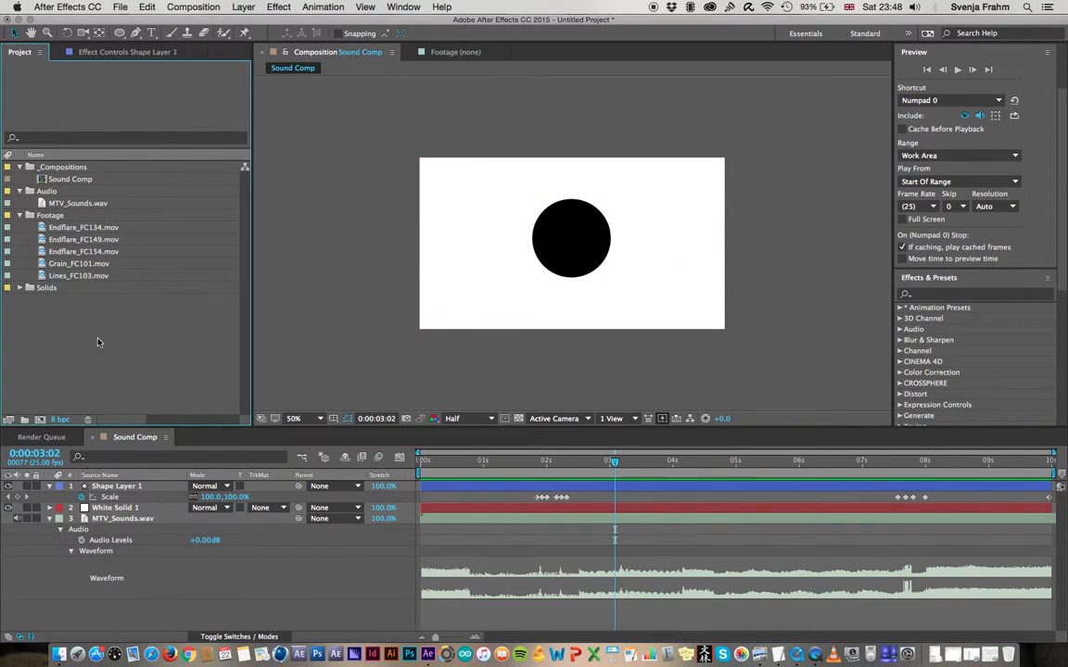
click(71, 228)
click(69, 239)
click(69, 252)
click(79, 230)
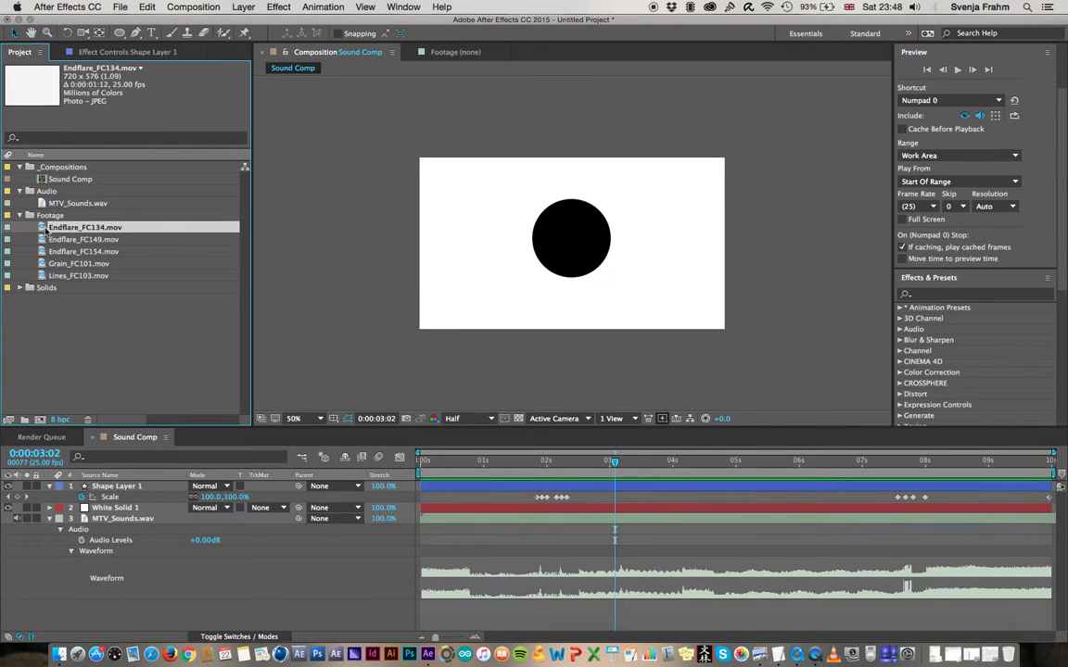
double_click(43, 231)
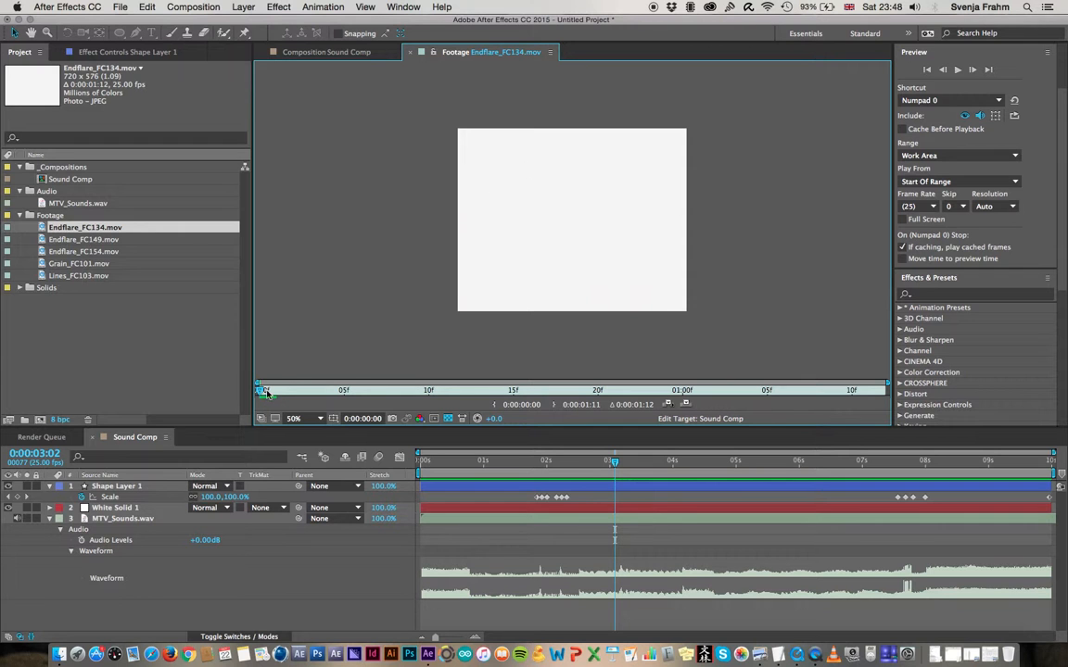
drag(265, 391, 868, 388)
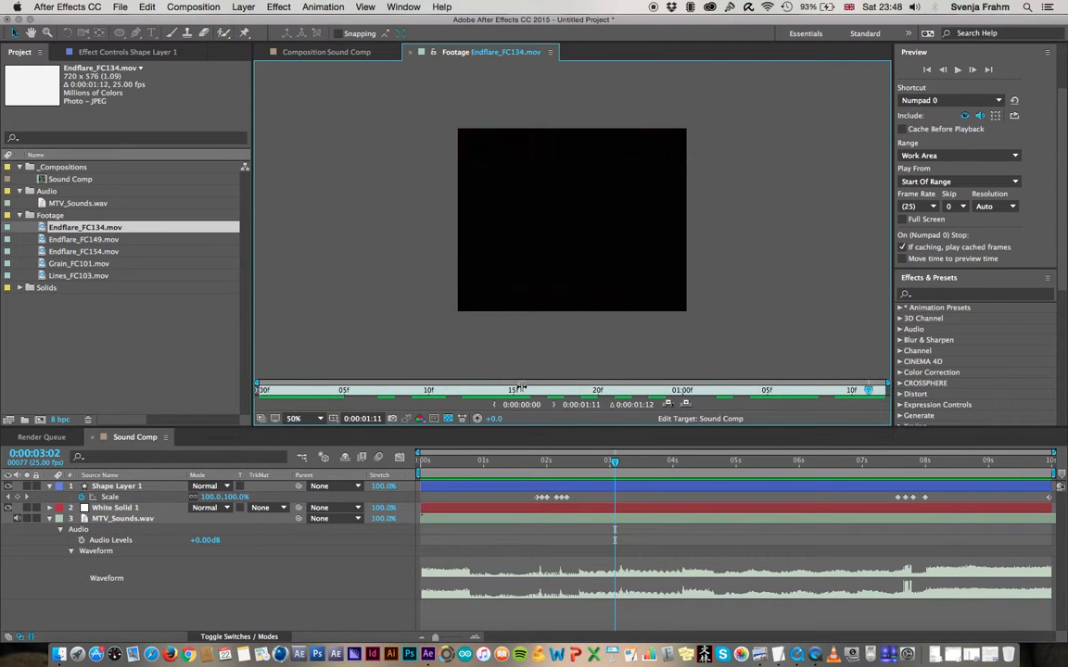
click(266, 391)
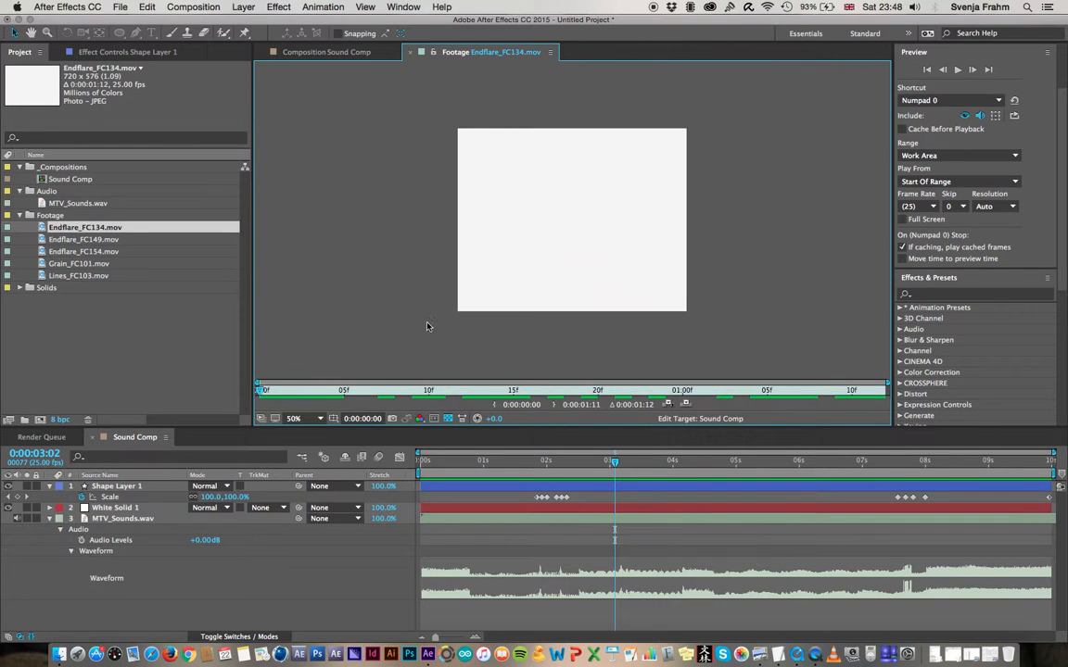
key(space)
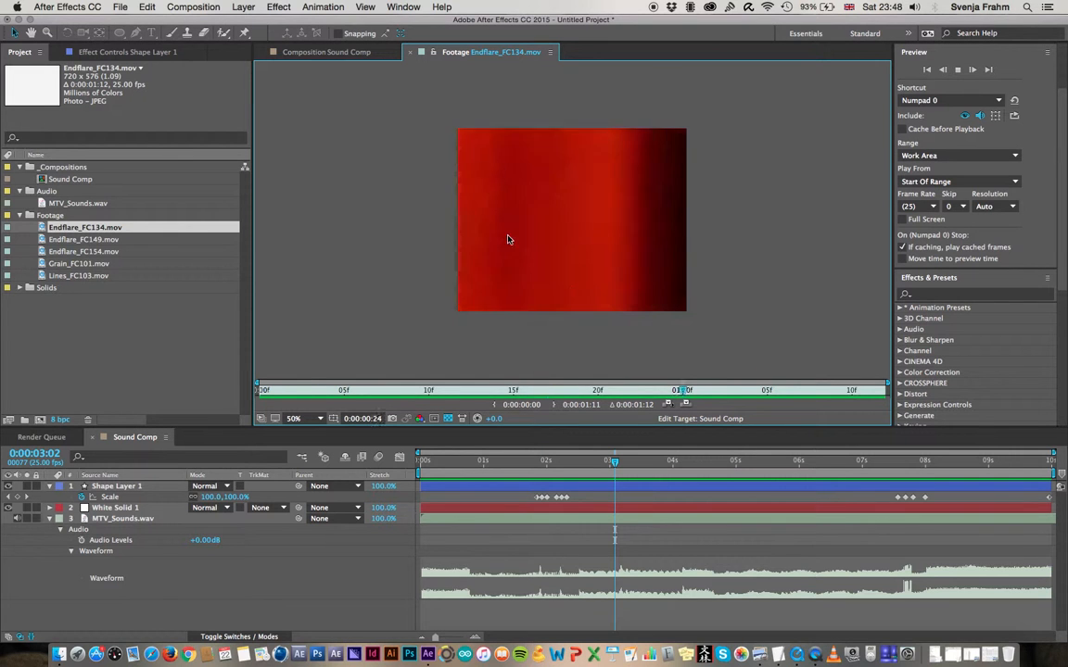
Play through Endflare_FC149.mov in the footage viewer and return to the Sound Comp view
double_click(85, 240)
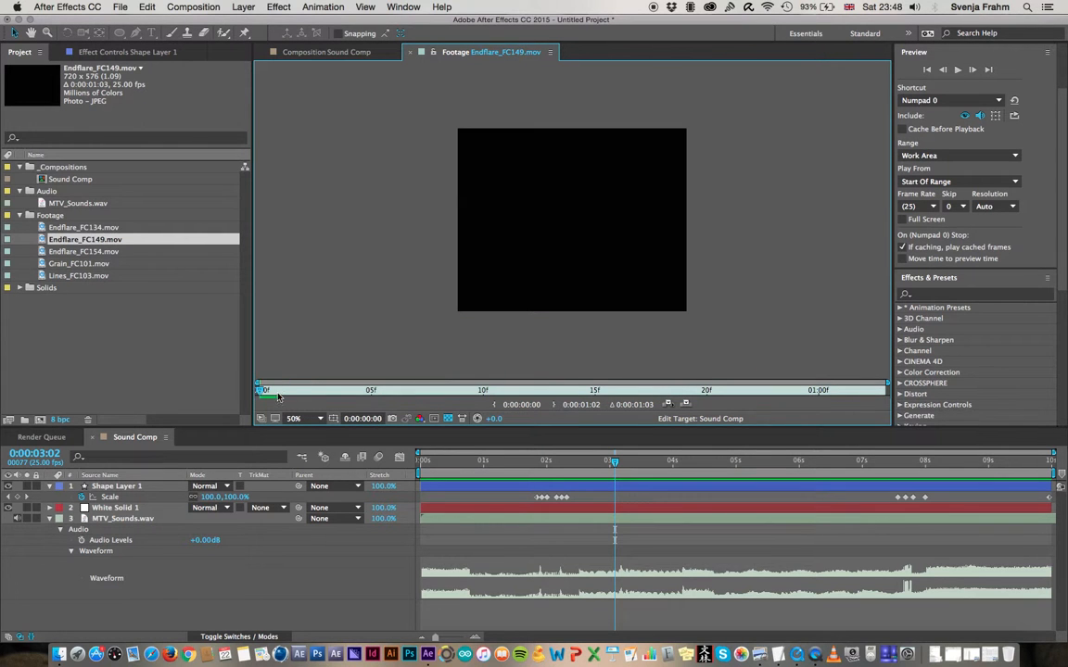
key(space)
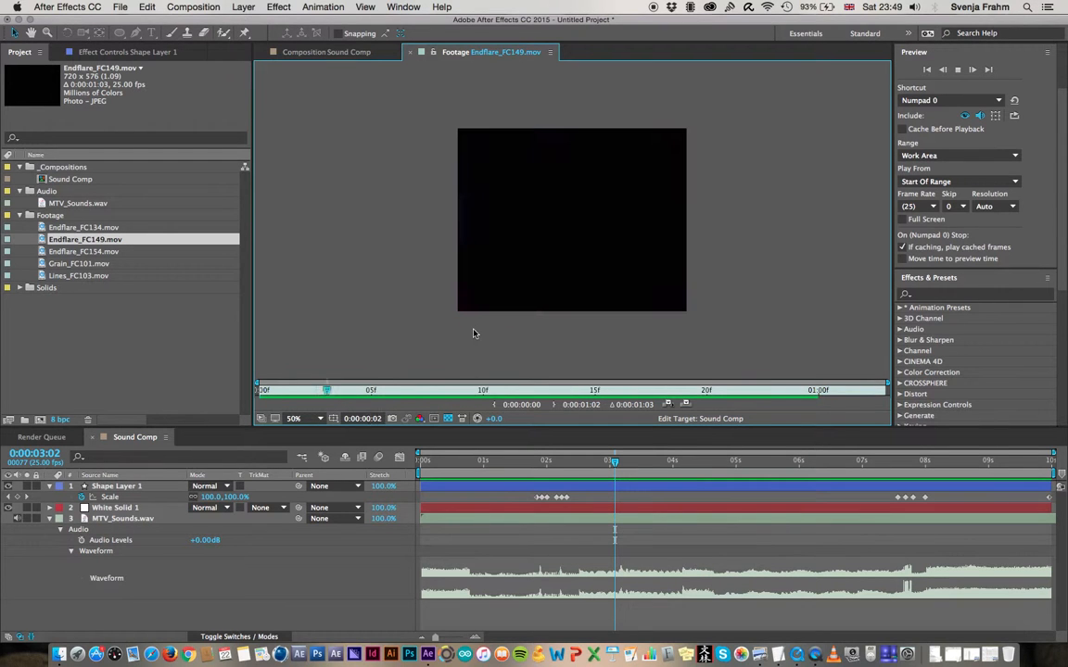
key(space)
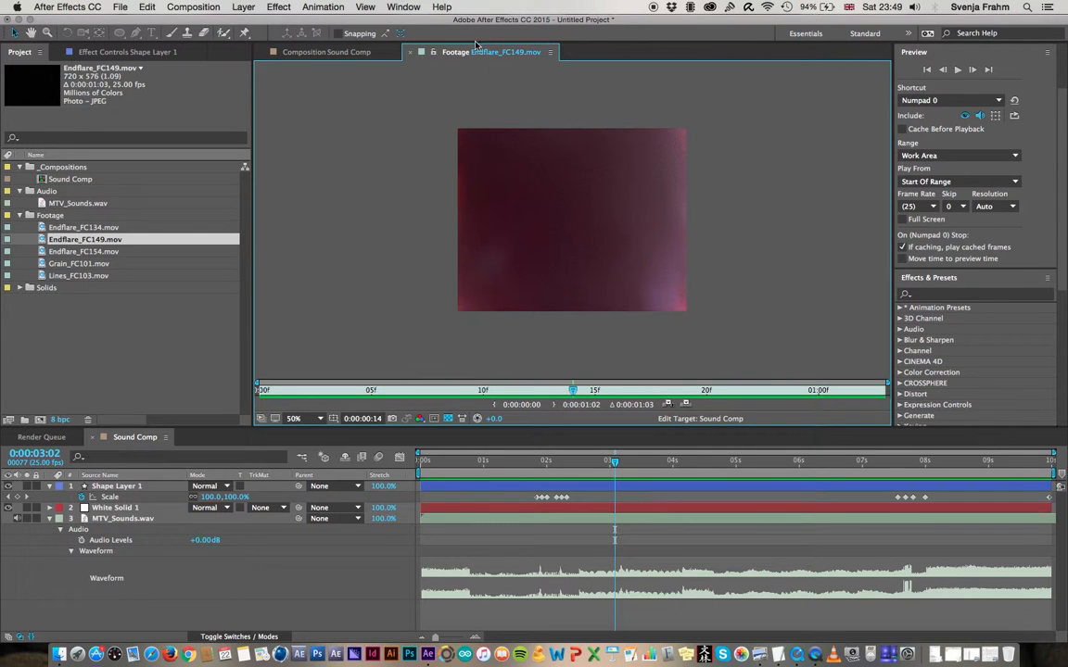
click(312, 54)
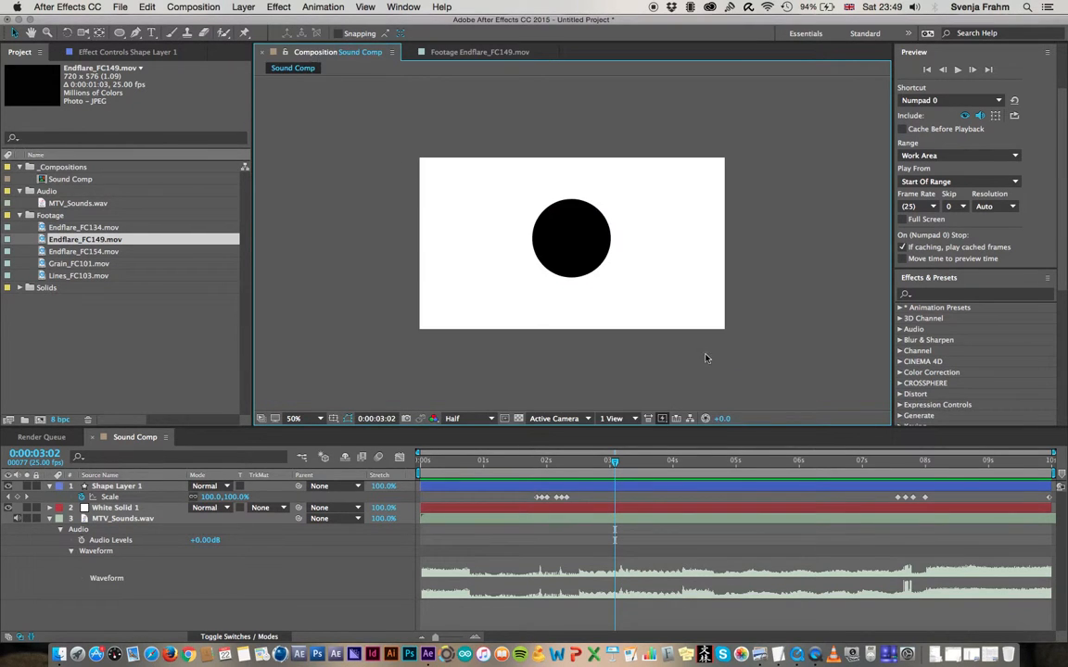
Add Endflare_FC134.mov to Sound Comp as the topmost layer, above Shape Layer 1
mouse_move(605, 469)
mouse_down()
mouse_move(535, 467)
mouse_move(608, 468)
mouse_up()
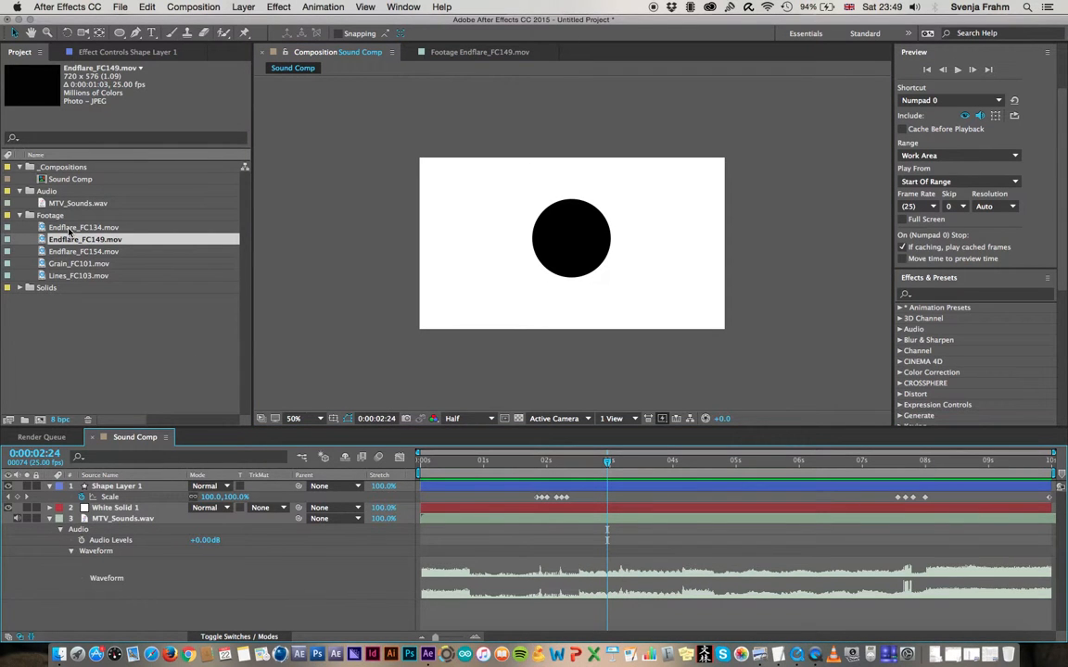
click(64, 229)
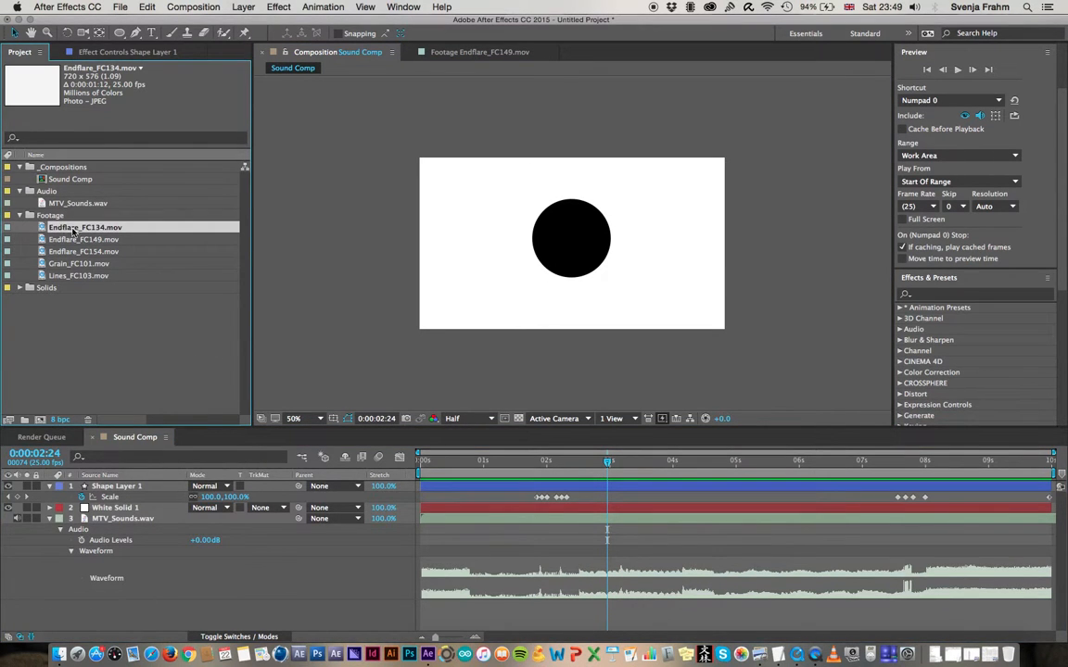
drag(41, 229, 104, 487)
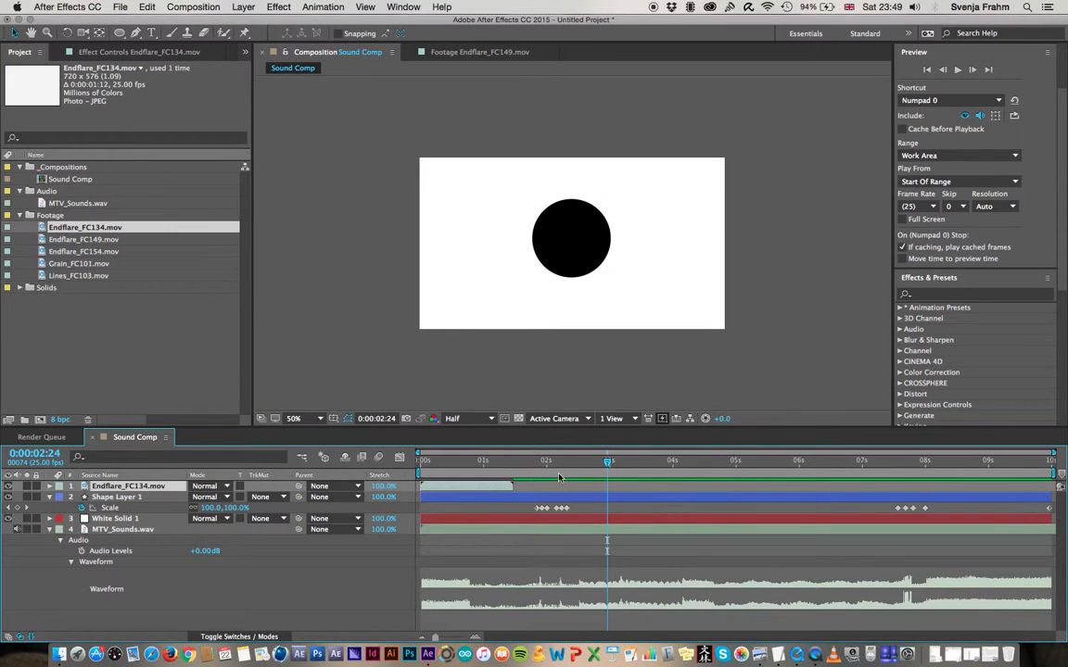
Preview the audio from 0:00:02:09 to locate the next sound and move the Endflare_FC134.mov layer to start at about 0:00:03:00
drag(617, 460, 568, 461)
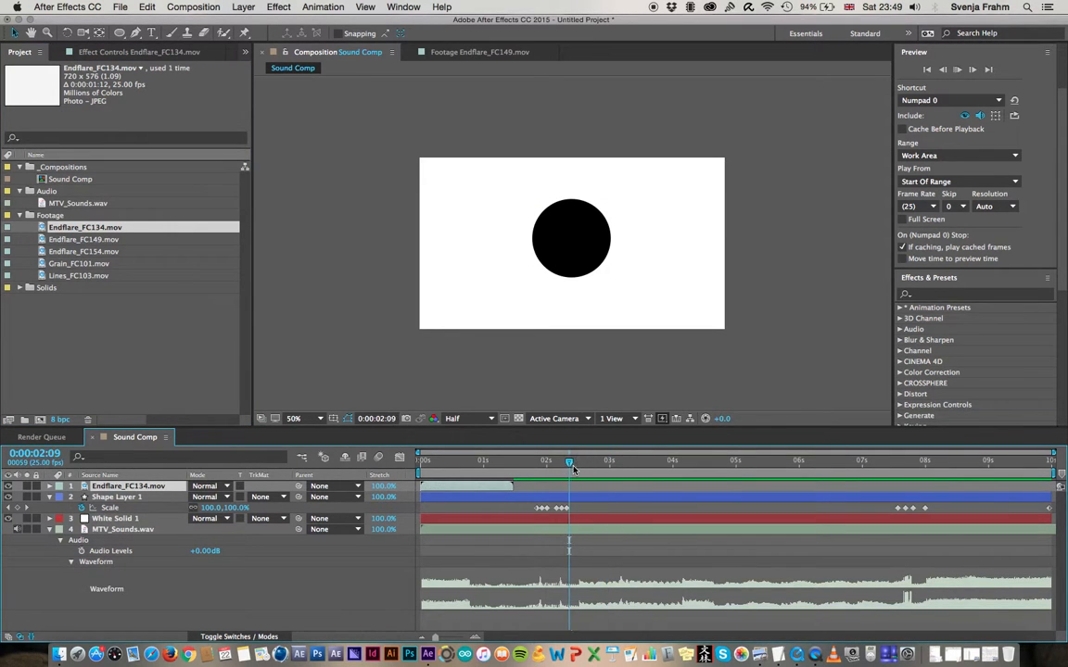
key(space)
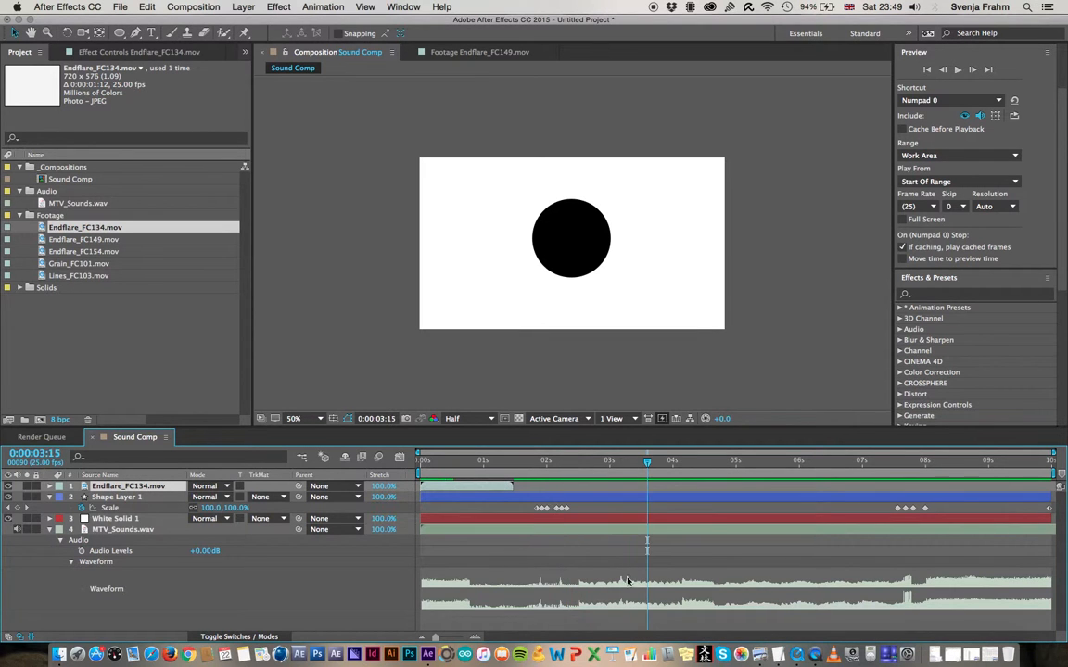
click(637, 462)
drag(637, 461, 611, 467)
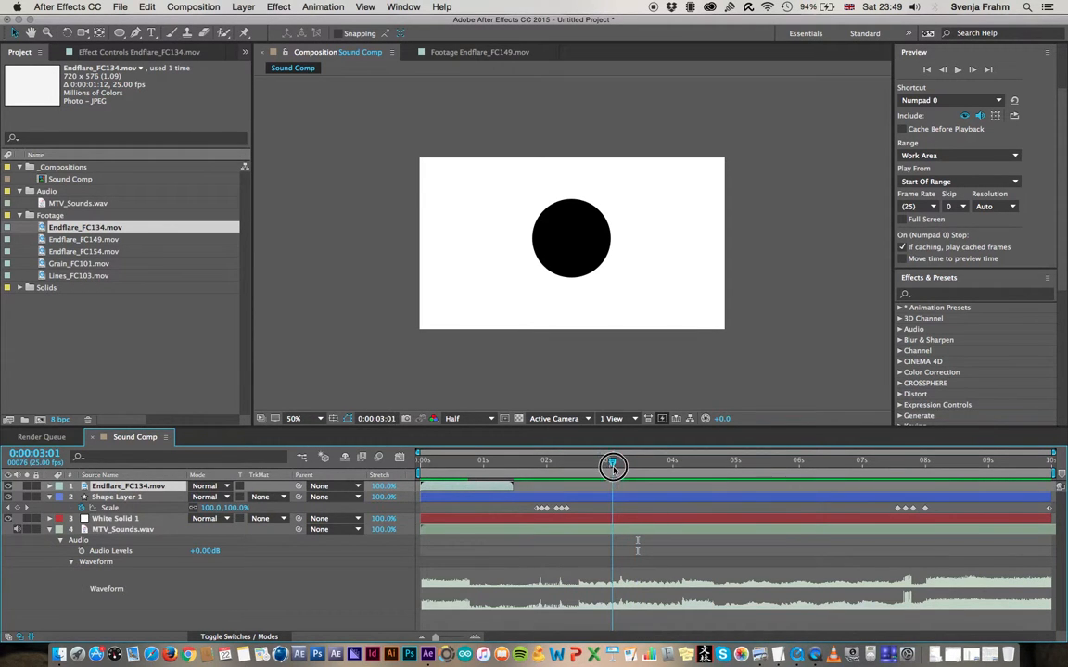
drag(441, 491, 609, 464)
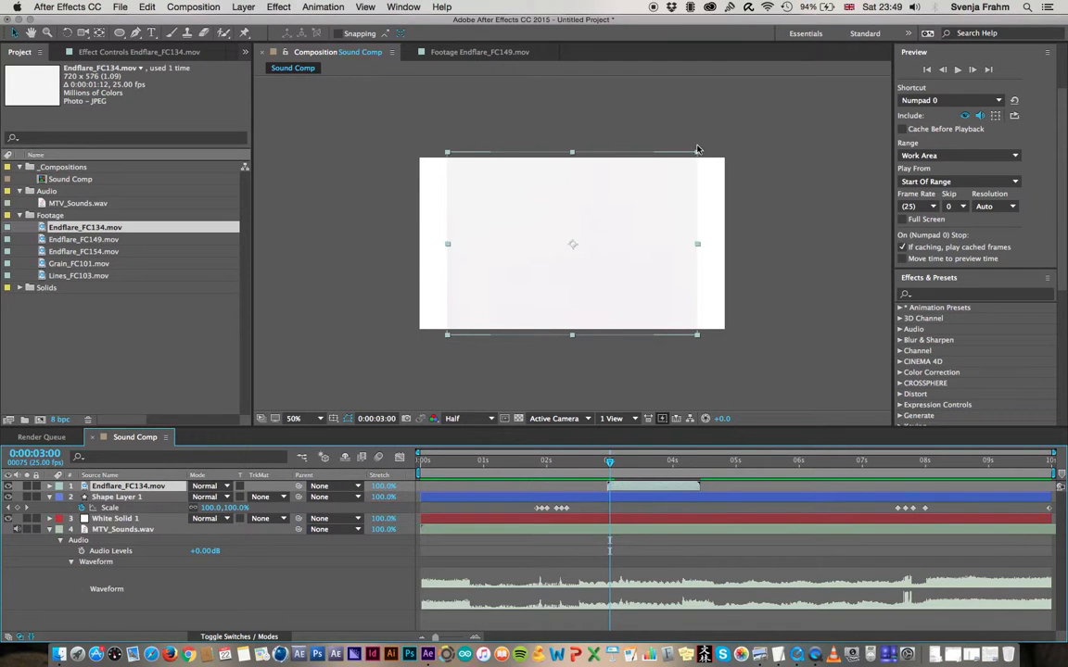
Widen the Endflare_FC134.mov layer to cover the full composition width and preview it from 0:00:02:23
drag(698, 156, 730, 156)
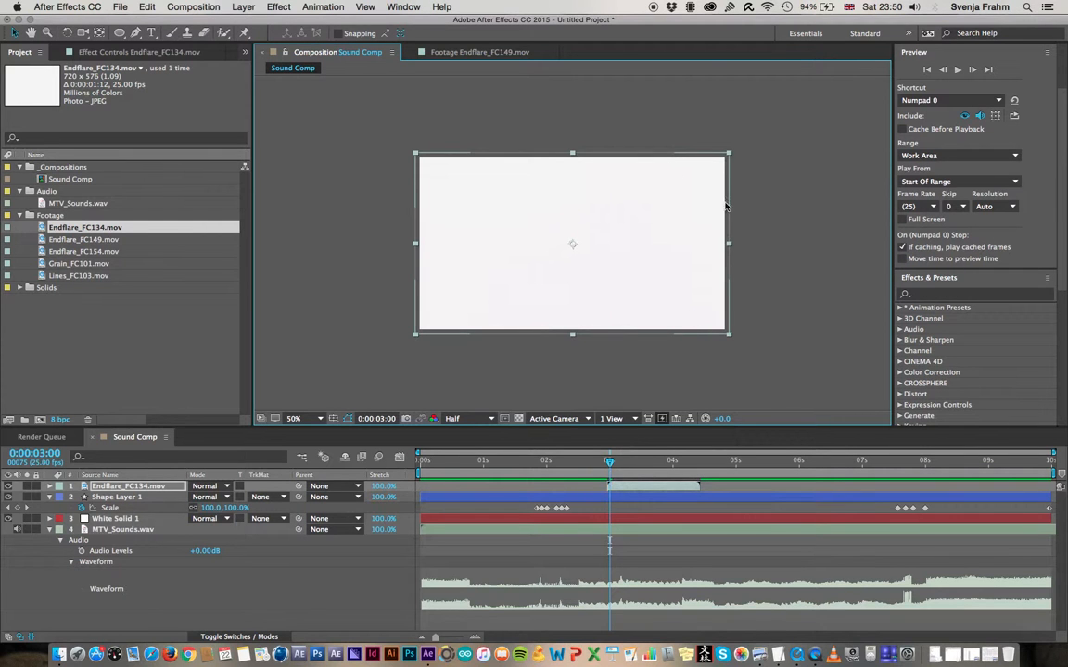
drag(608, 464, 603, 462)
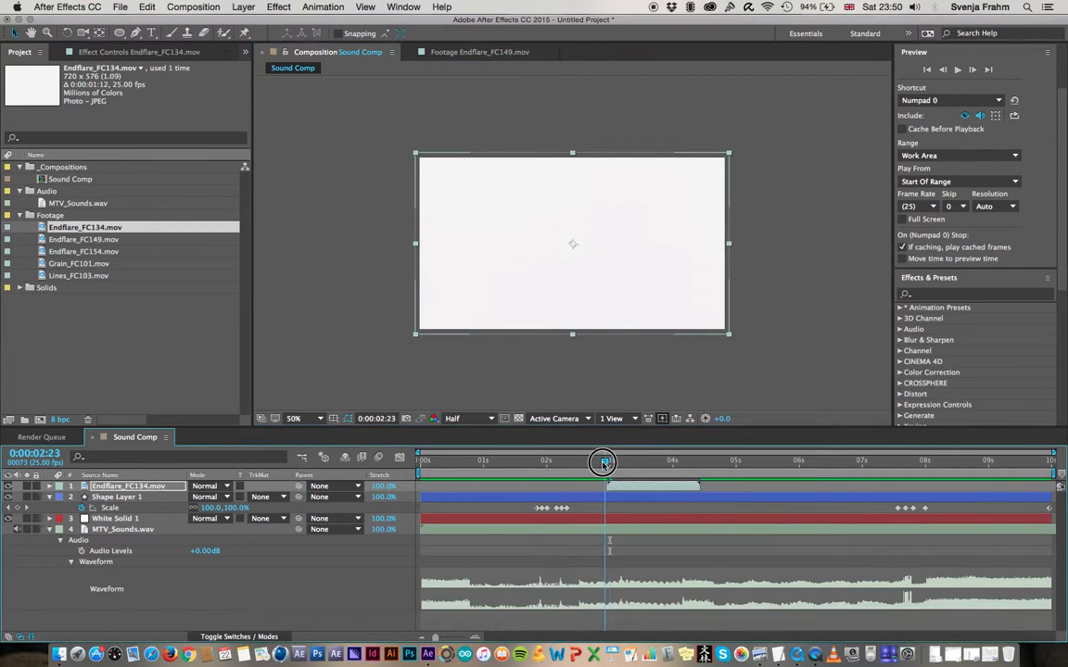
key(space)
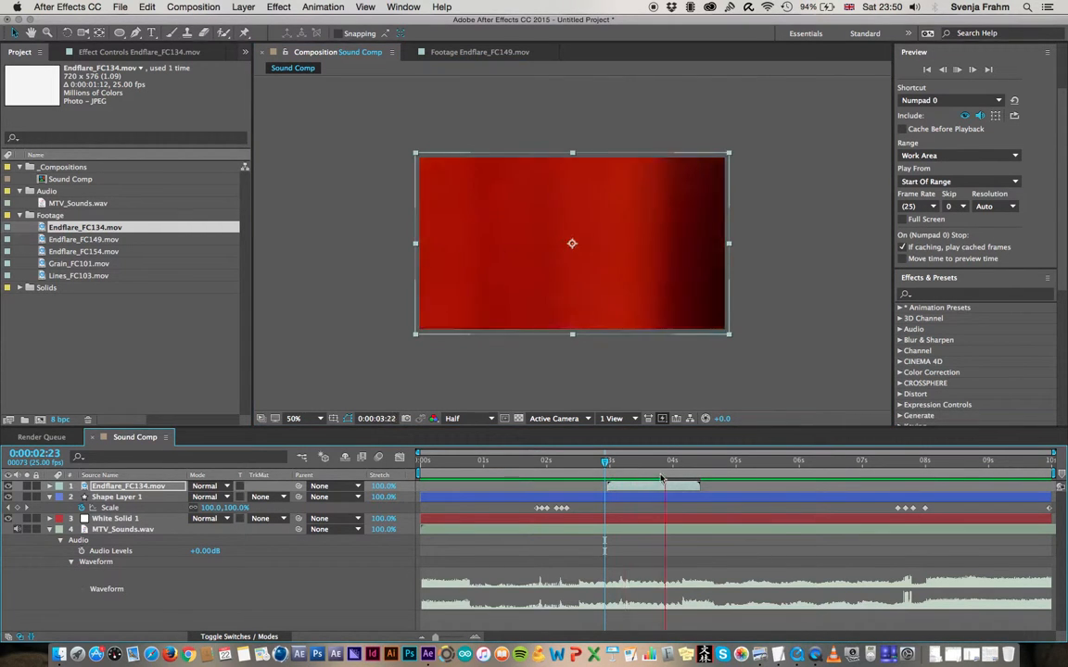
key(space)
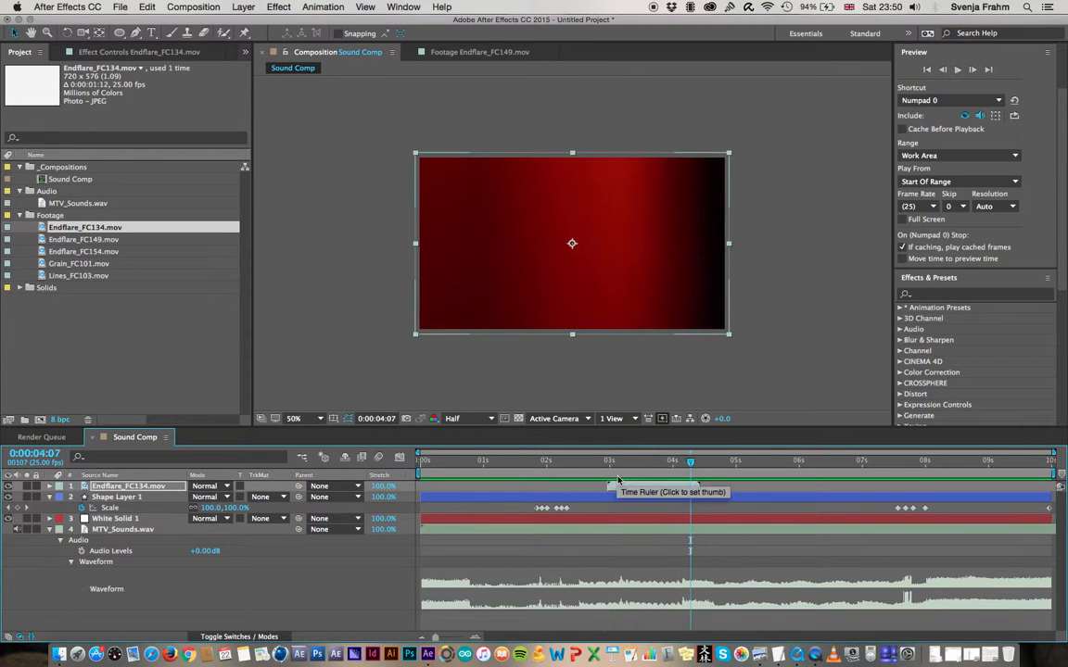
Check the system memory monitor and preview the Endflare_FC134.mov layer again from 0:00:02:22
click(692, 8)
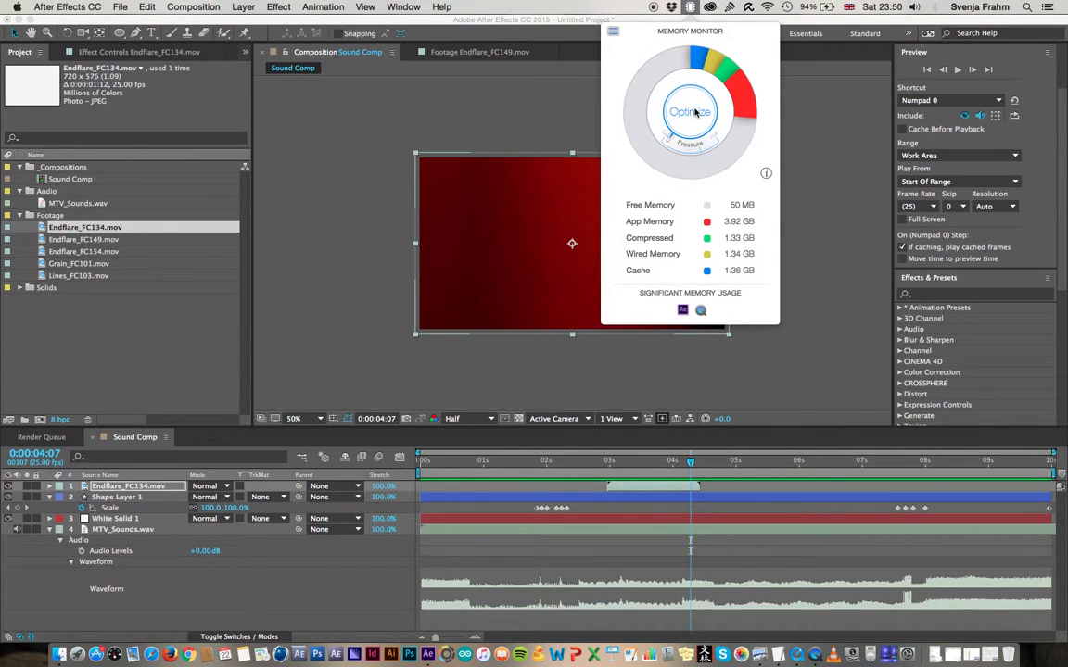
click(620, 463)
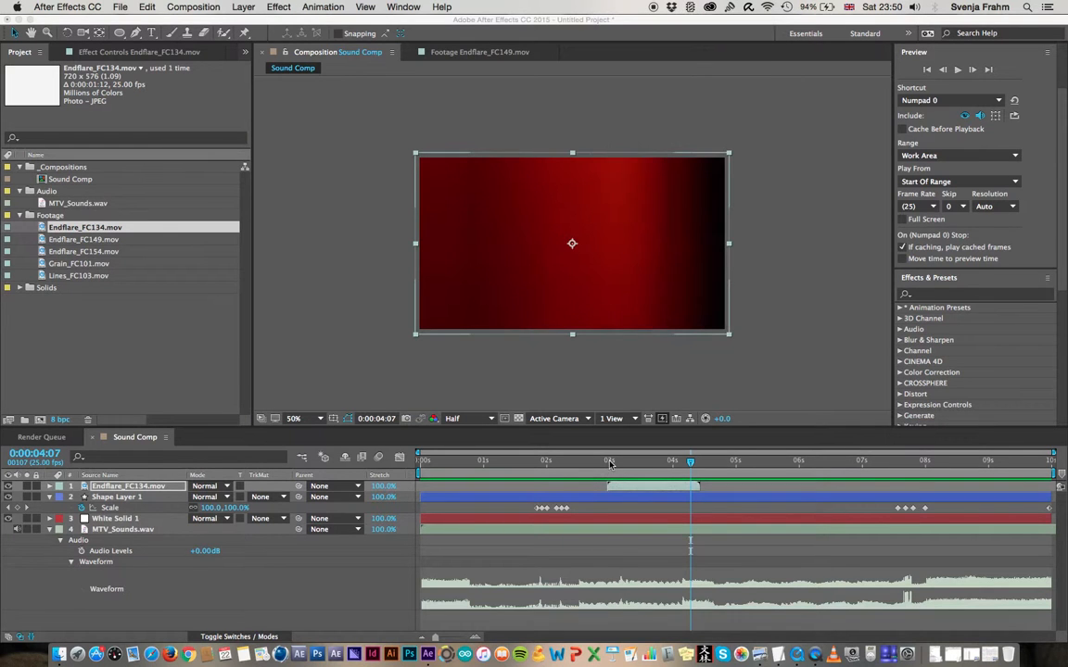
mouse_move(608, 460)
mouse_down()
mouse_move(667, 462)
mouse_move(605, 463)
mouse_move(602, 472)
mouse_up()
key(space)
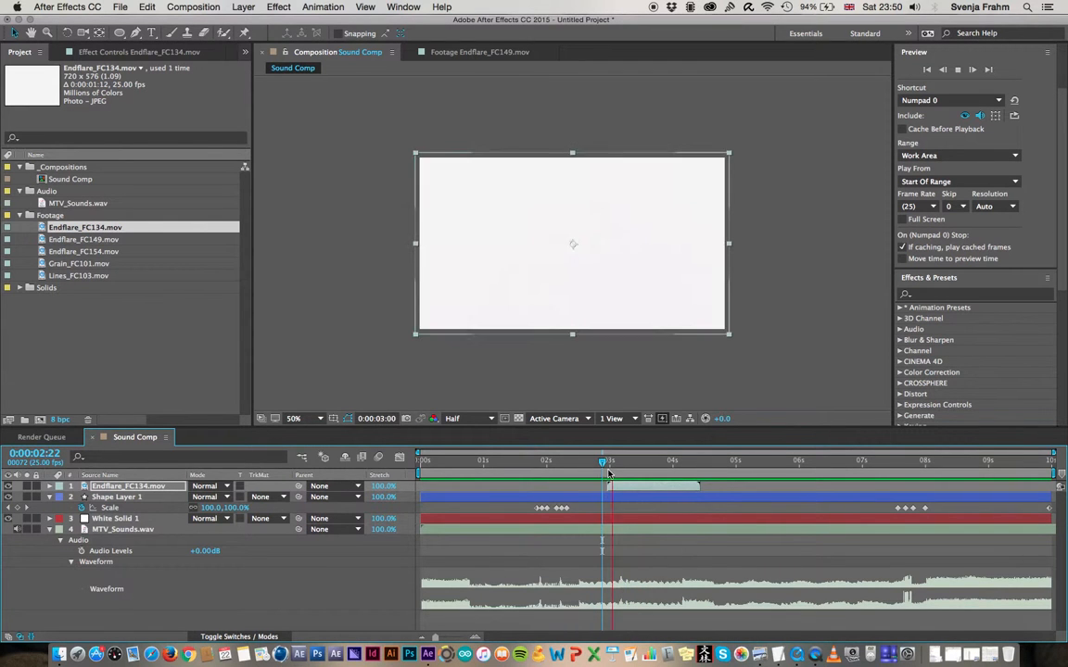
key(space)
Check the Endflare_FC134.mov layer at 0:00:03:10 and set its blending mode to Add
drag(661, 462, 635, 464)
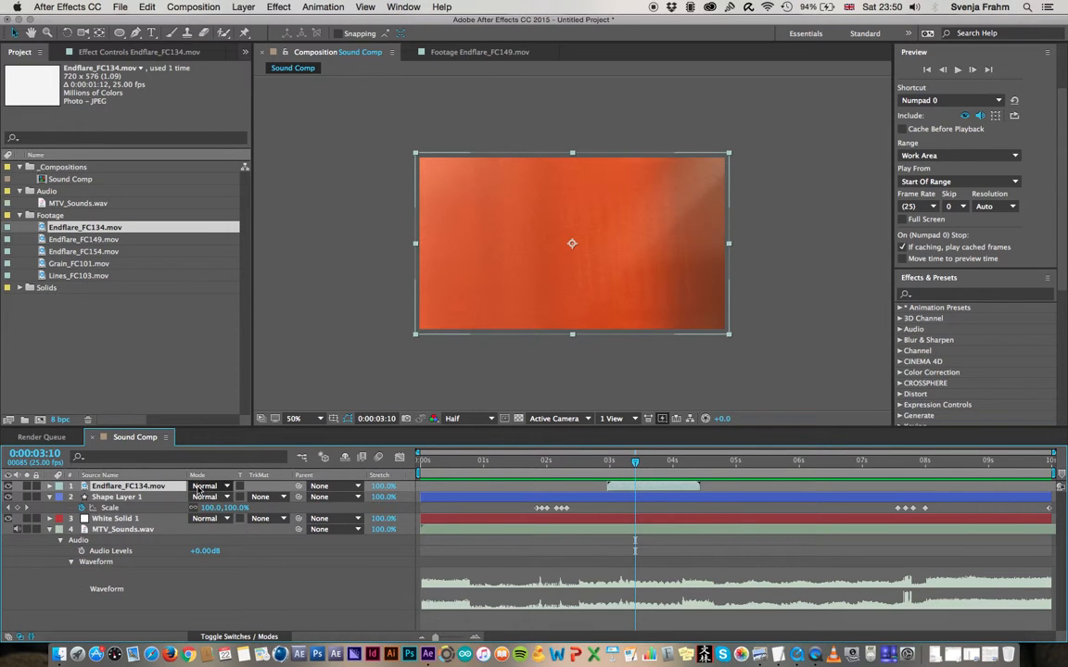
click(208, 487)
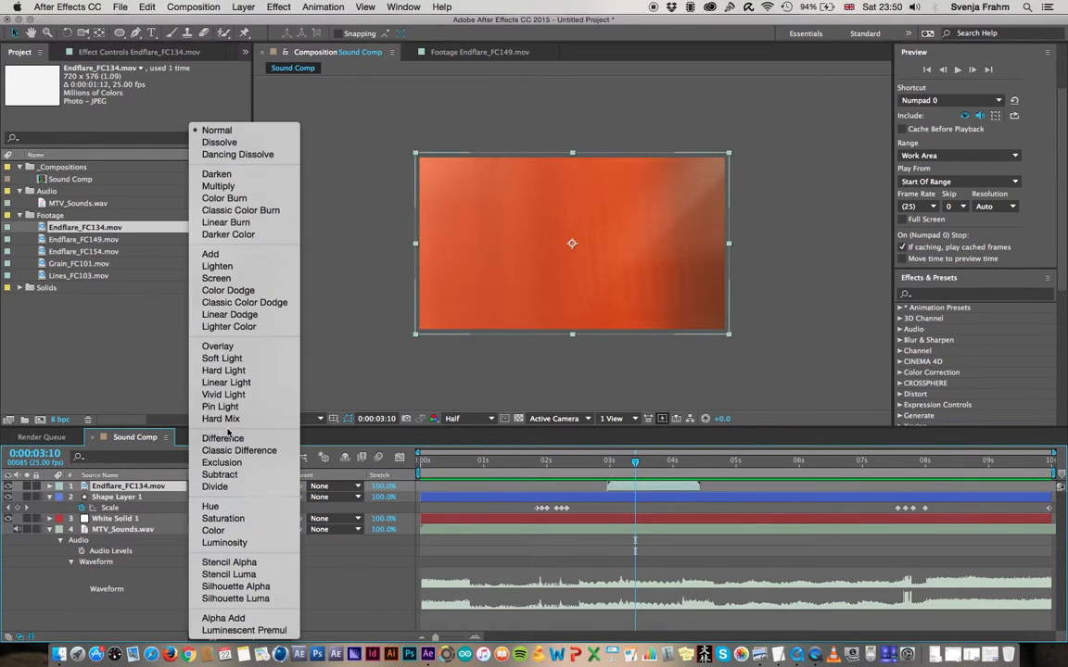
click(238, 255)
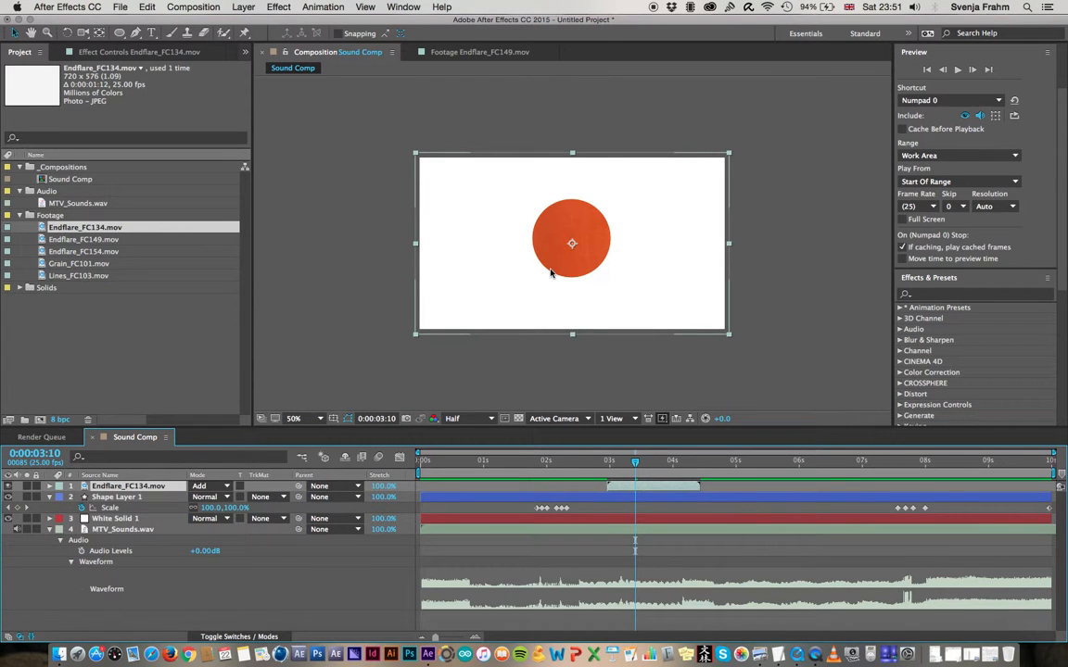
Preview the blended Endflare_FC134.mov layer from several start points between 0:00:02:09 and 0:00:02:24, then stop playback
click(598, 463)
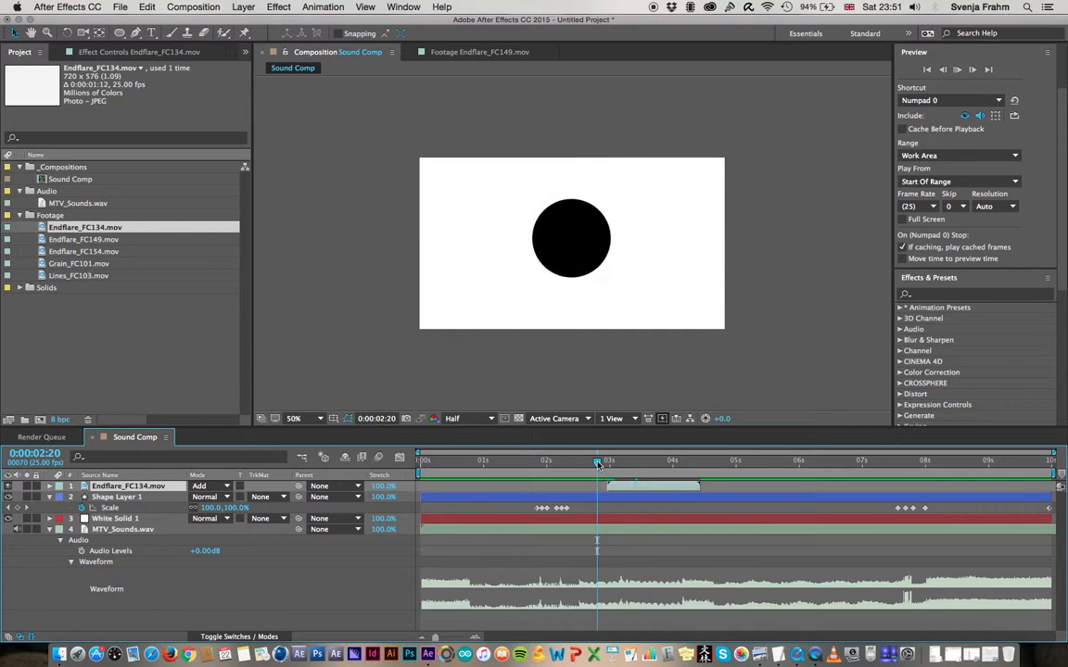
key(space)
click(607, 457)
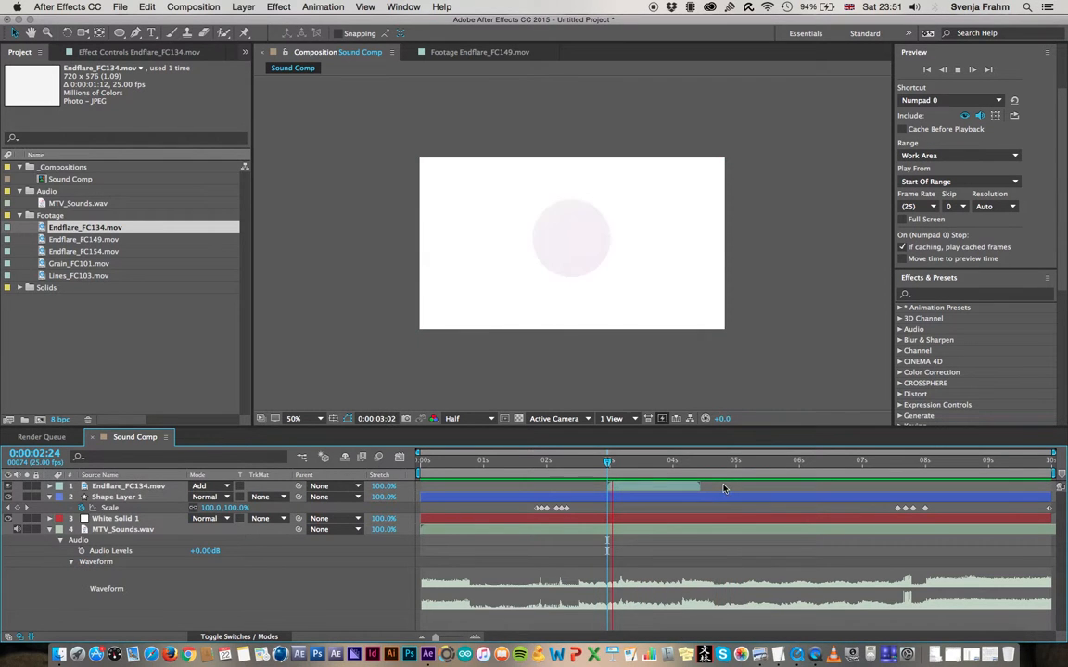
click(569, 460)
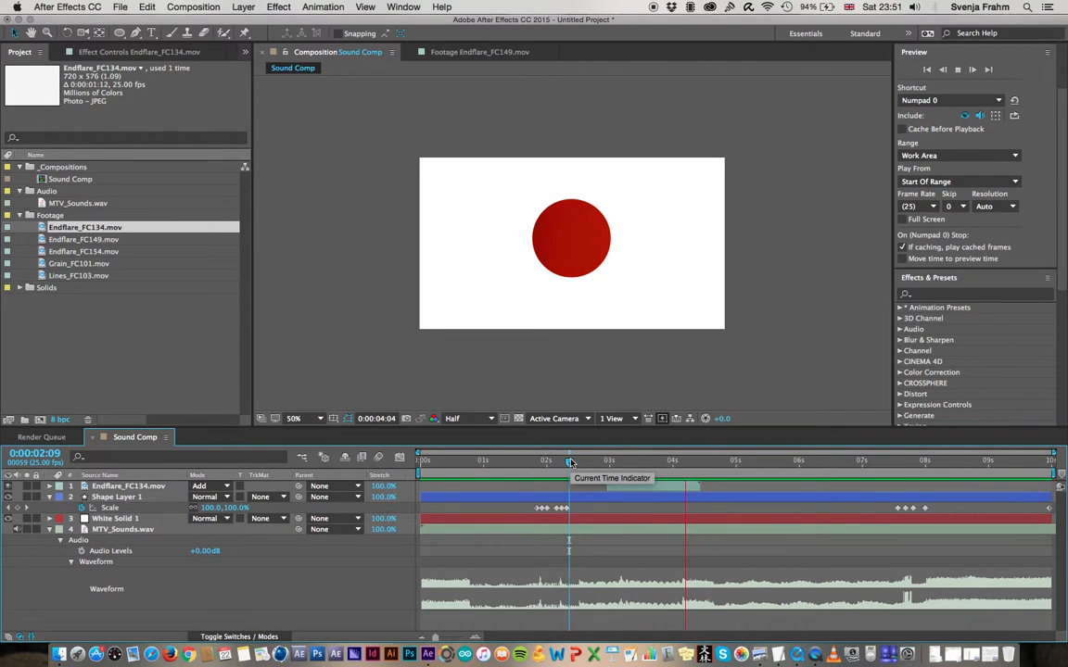
click(574, 463)
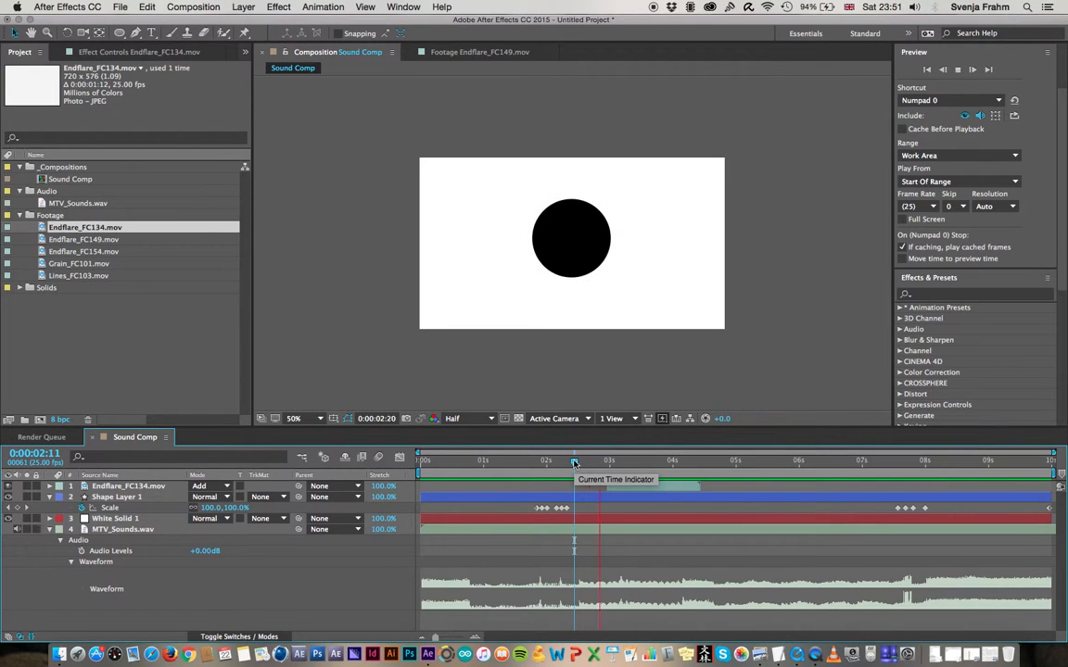
key(space)
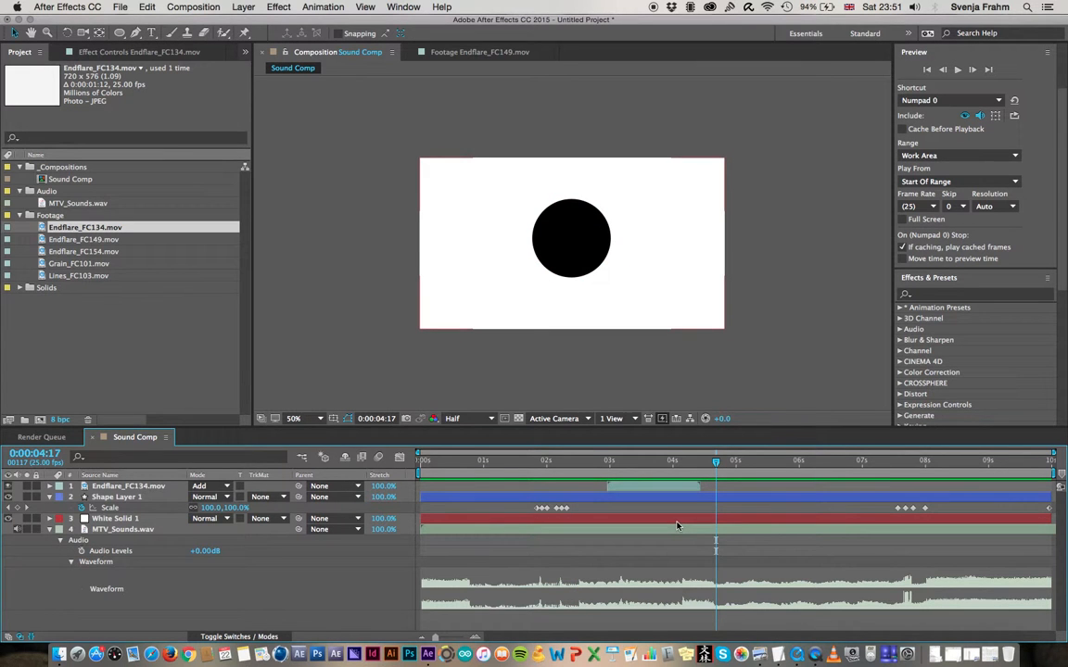
Save the project as "Sound Project" in the Y2_2016_Stories Methods and Form folder
key(super+s)
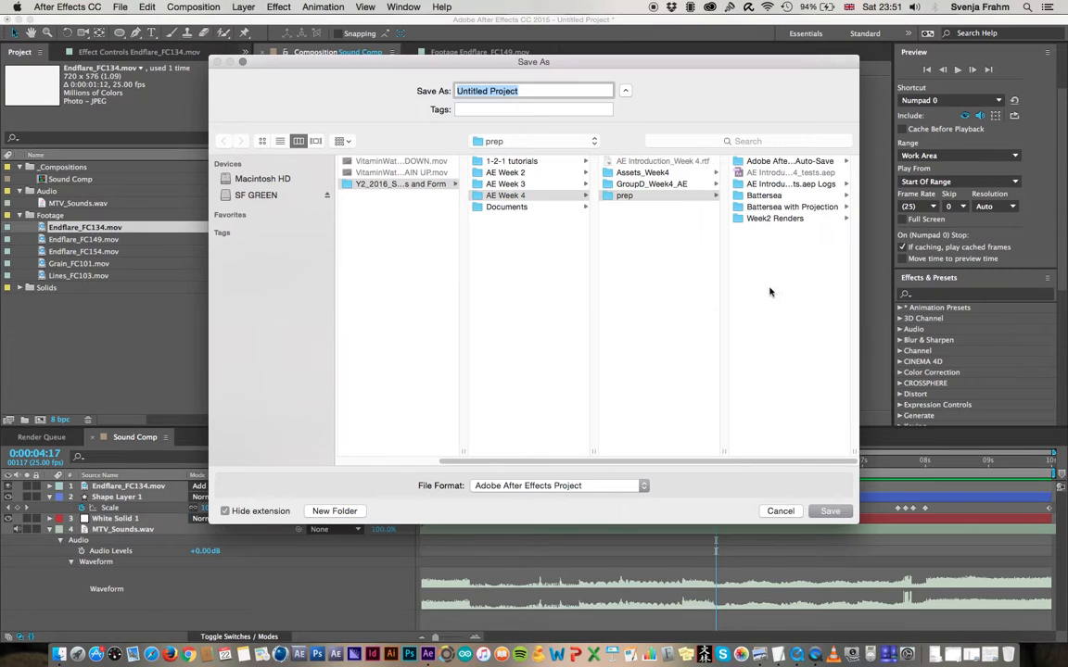
click(531, 289)
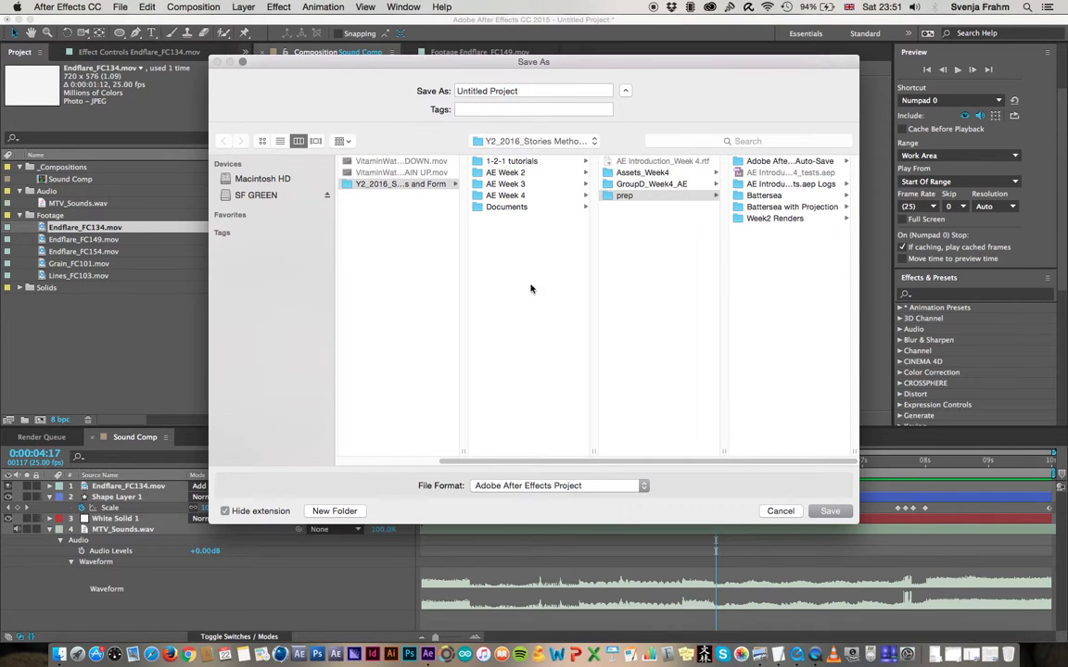
drag(538, 91, 389, 80)
text(Soun)
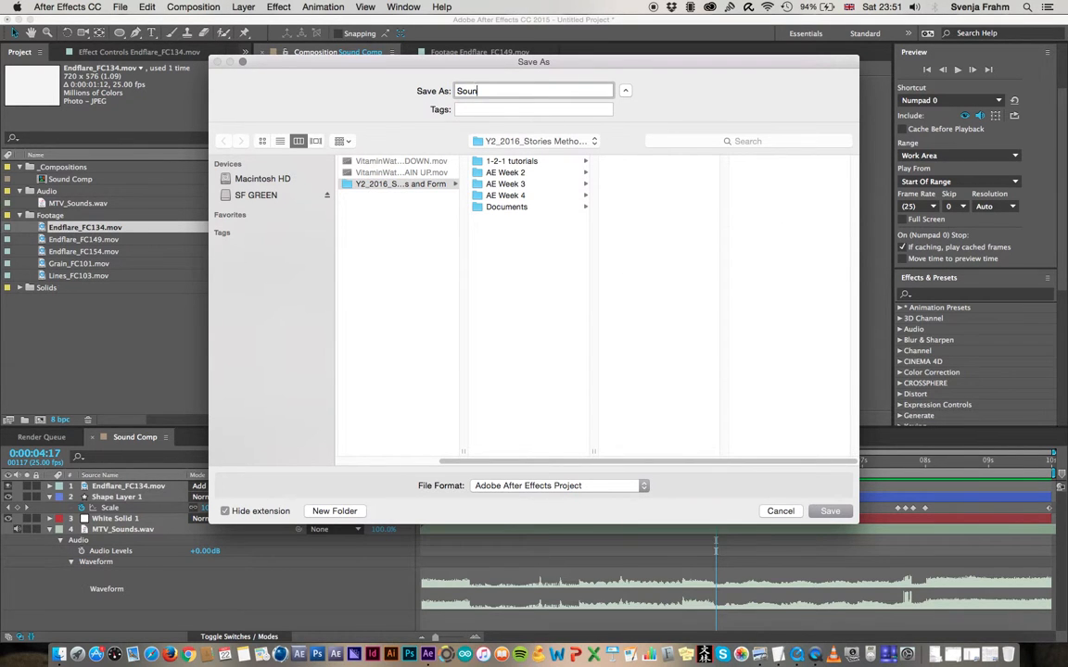
text(d Project)
key(Return)
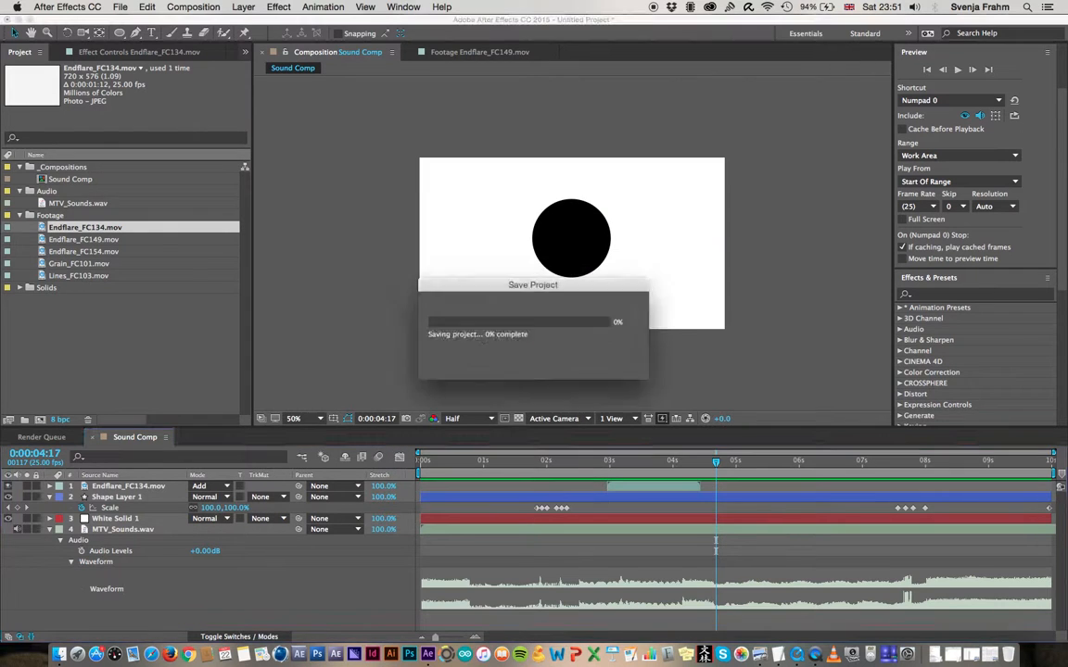
Add Endflare_FC149.mov to Sound Comp as the topmost layer and move it to start at about 0:00:07:02
drag(702, 460, 890, 480)
drag(100, 242, 144, 487)
drag(454, 485, 890, 491)
Widen the Endflare_FC149.mov layer to cover the full composition width and set its blending mode to Add
drag(697, 244, 729, 245)
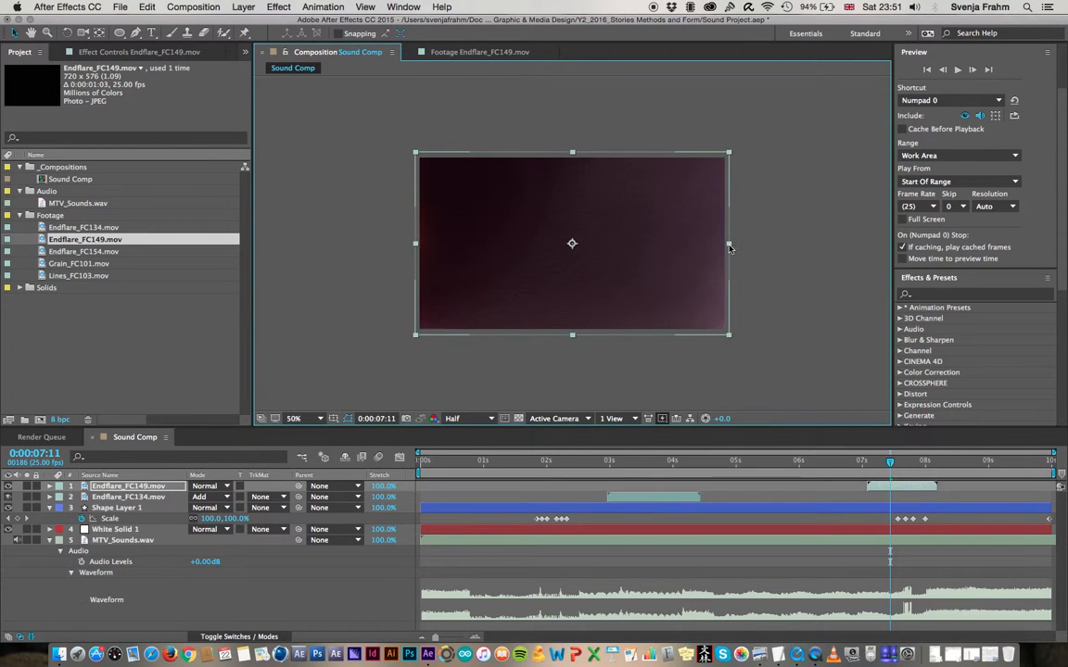
click(213, 489)
click(234, 255)
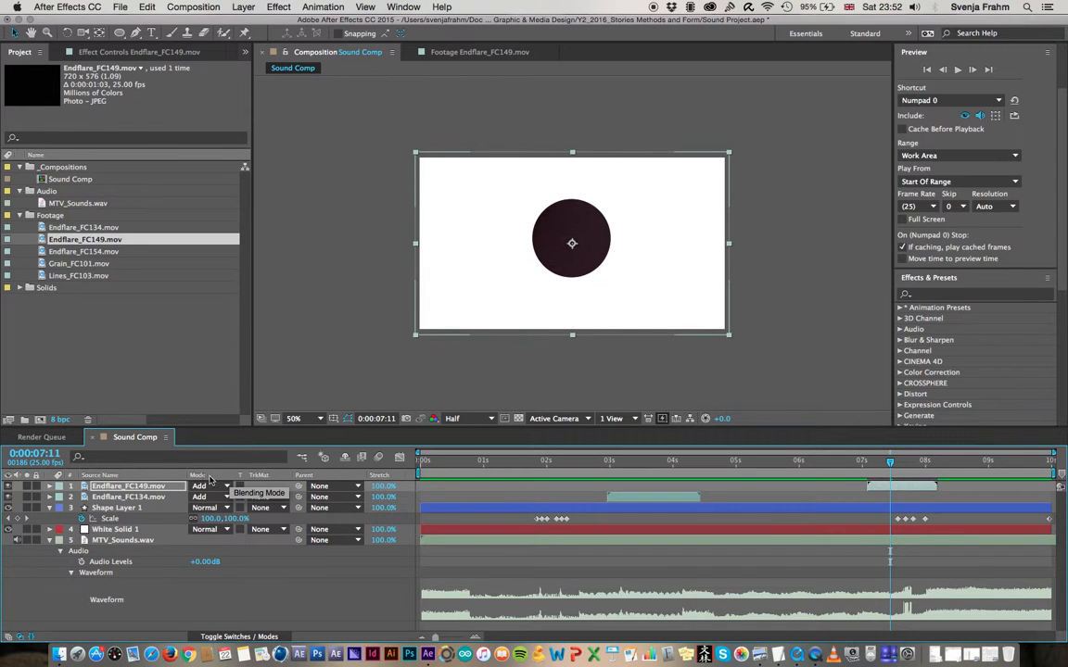
Hide the timeline's Modes column and show it again
right_click(209, 478)
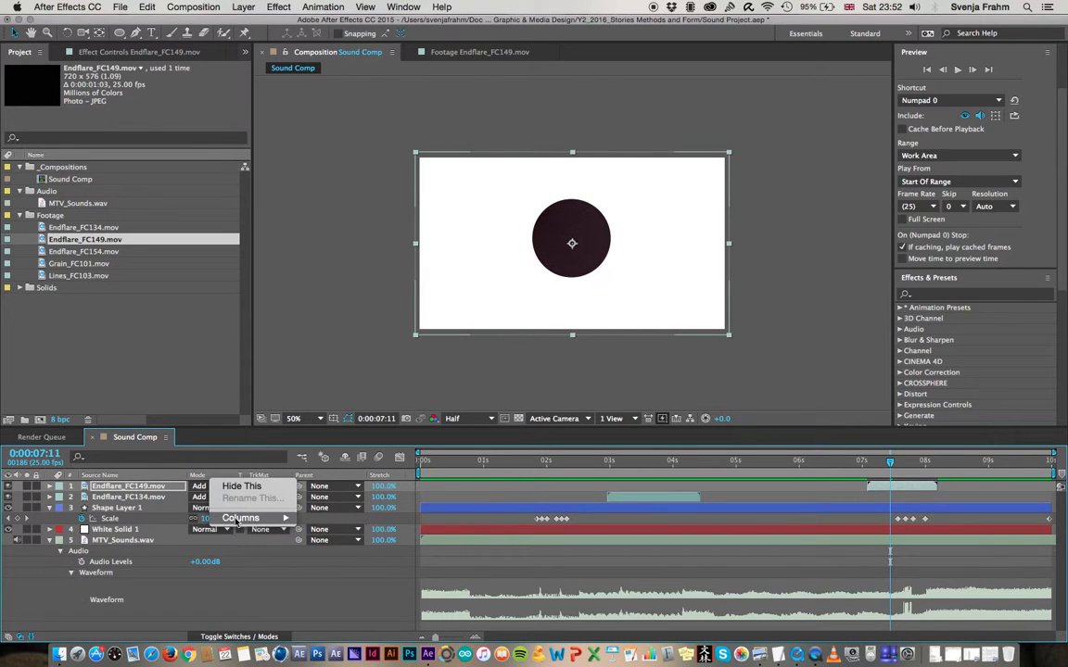
mouse_move(260, 518)
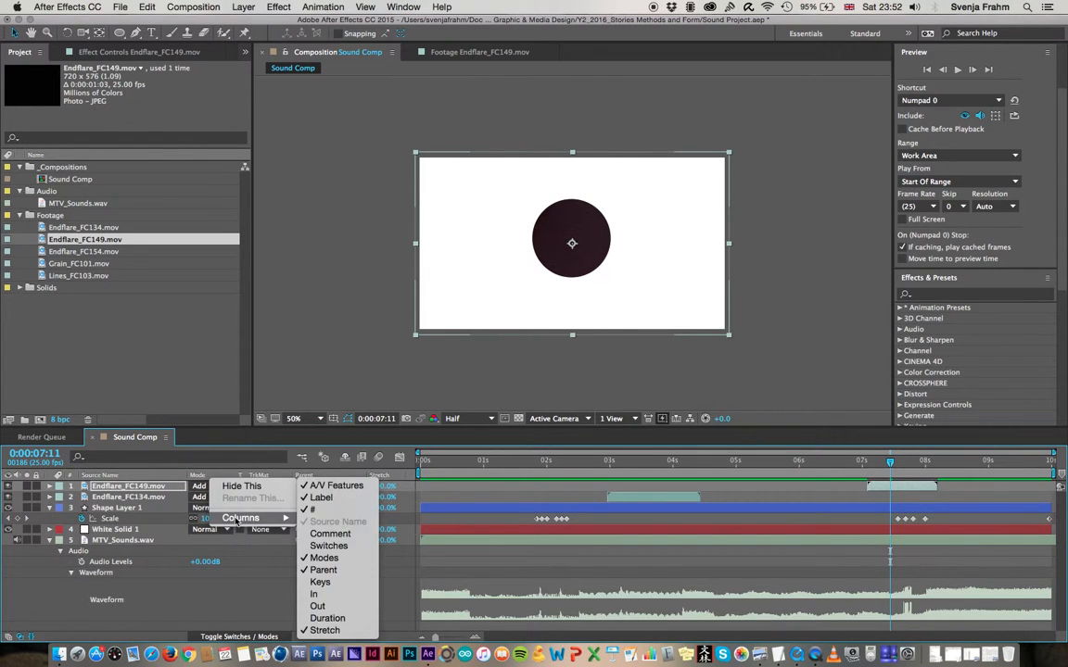
click(323, 558)
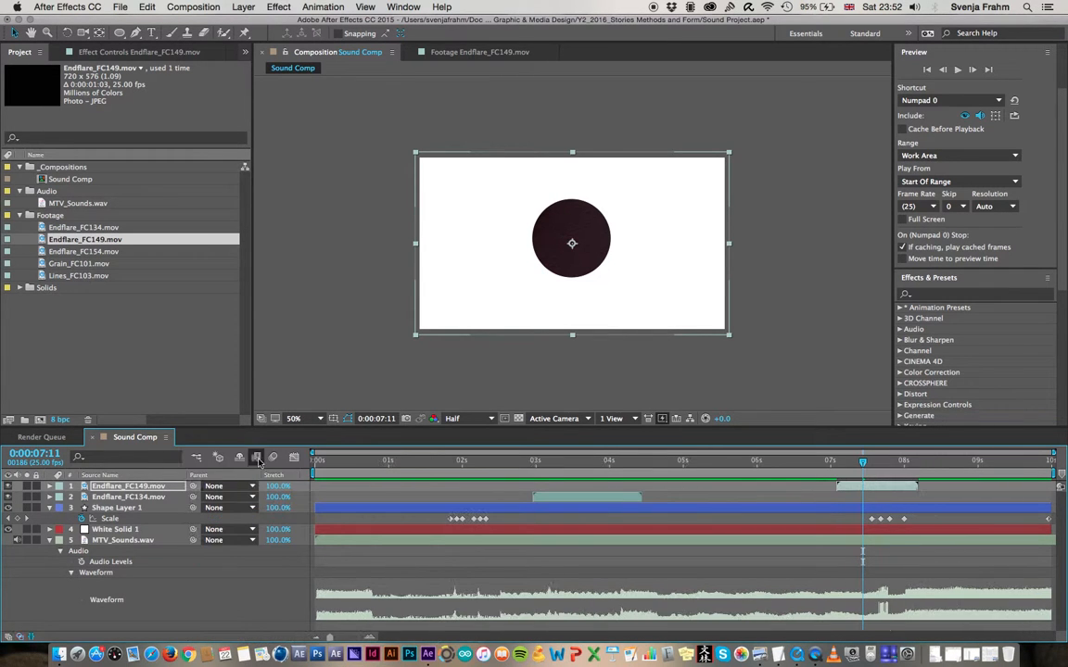
right_click(208, 477)
mouse_move(255, 516)
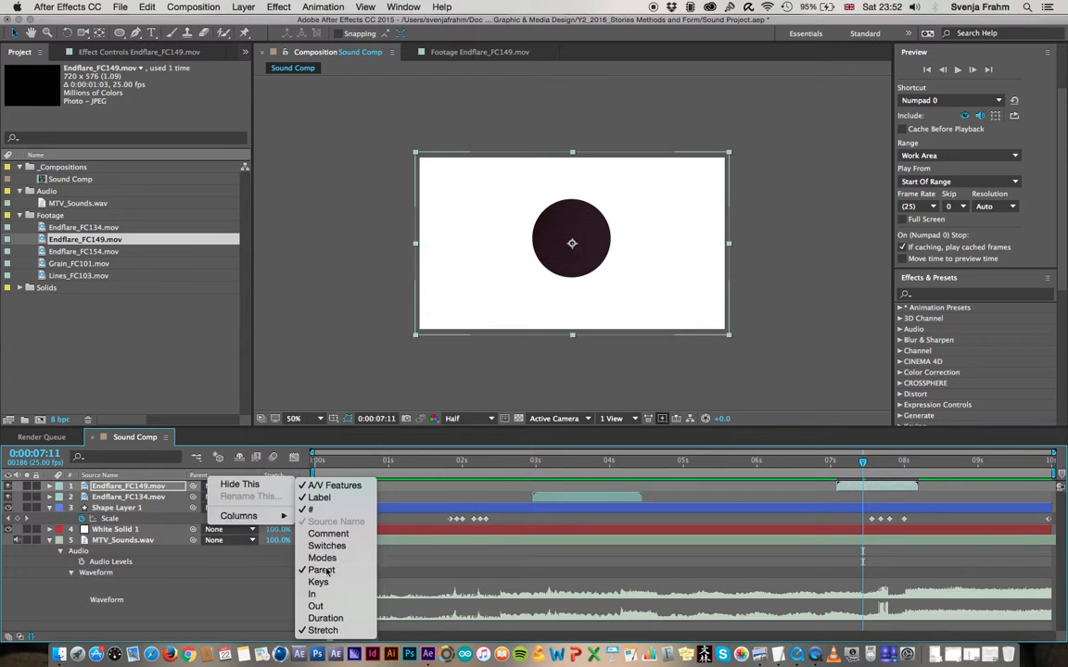
click(336, 559)
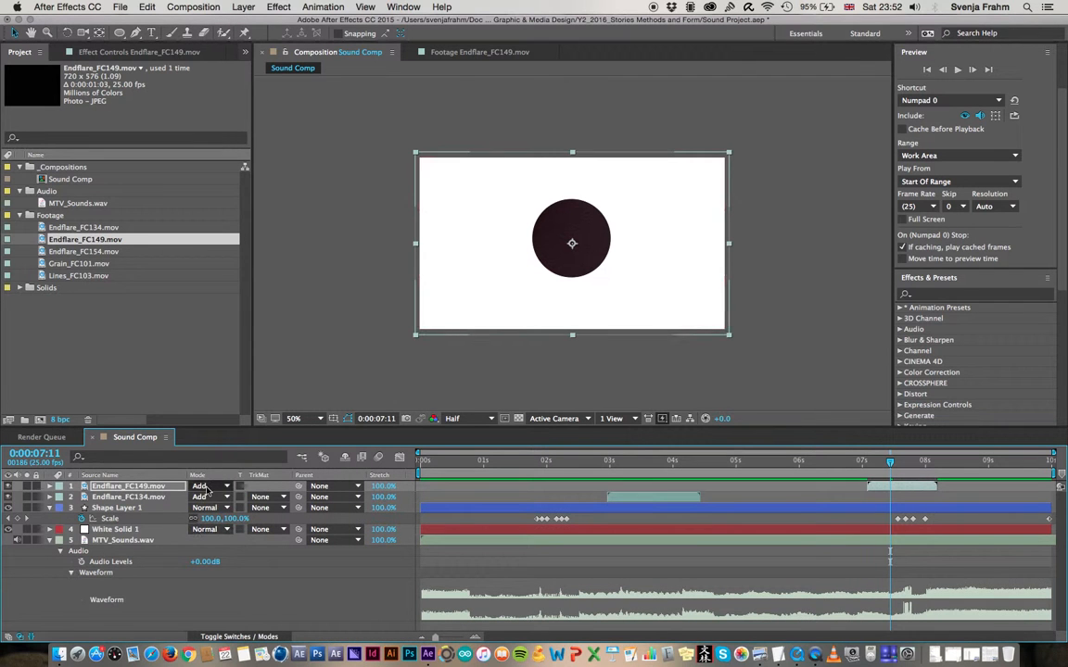
Preview the Endflare_FC149.mov layer from 0:00:07:02, then move the current time back to 0:00:01:17
click(867, 462)
key(space)
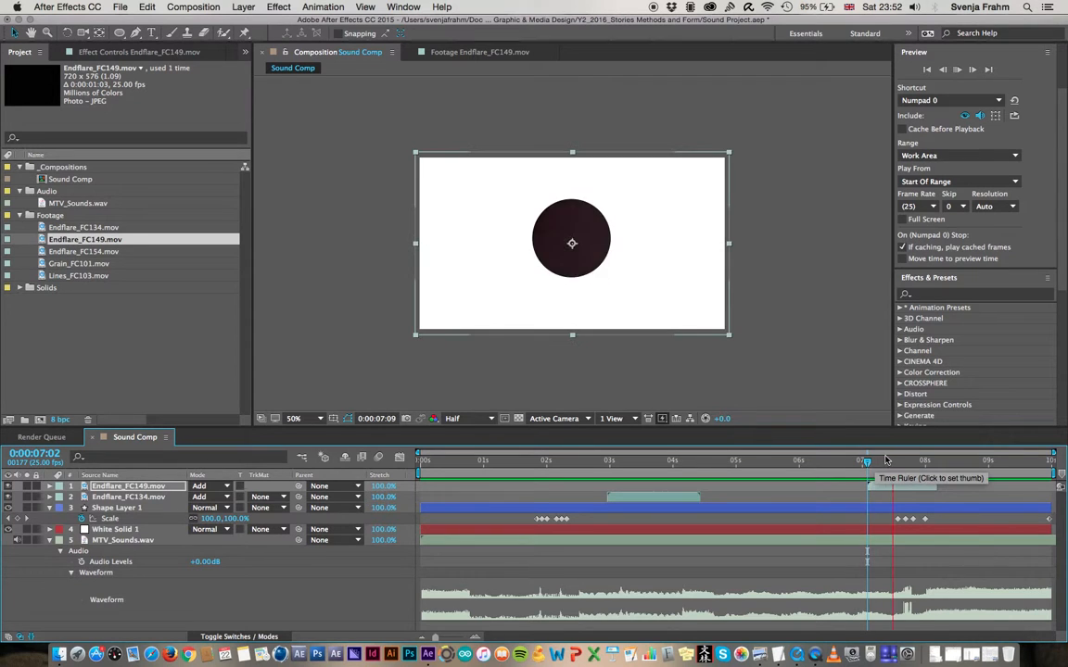
key(space)
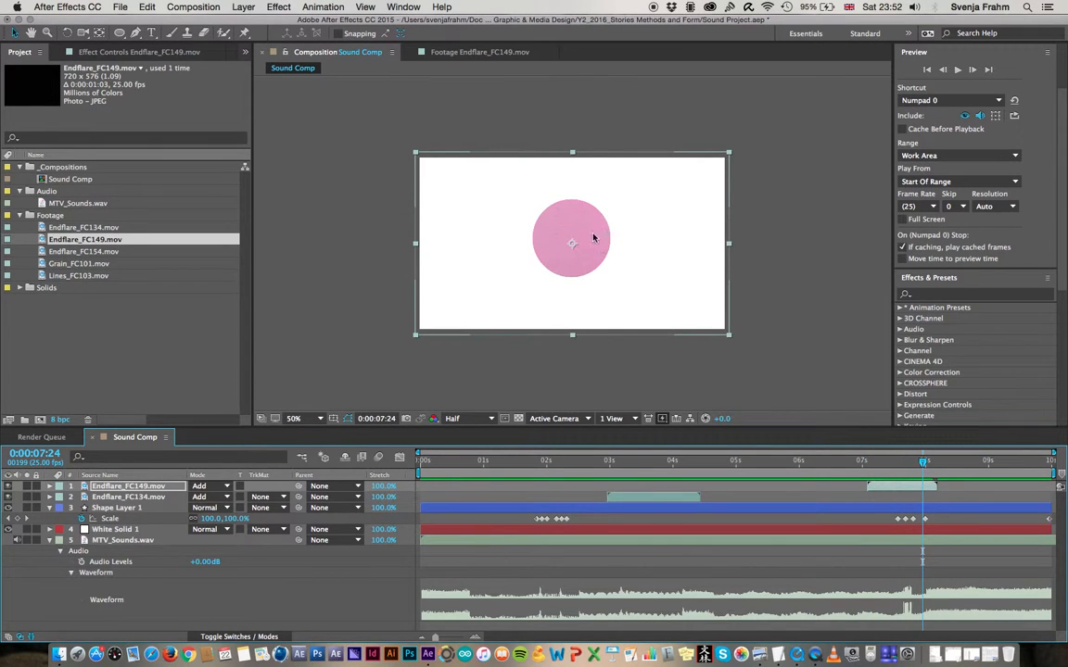
drag(664, 460, 561, 461)
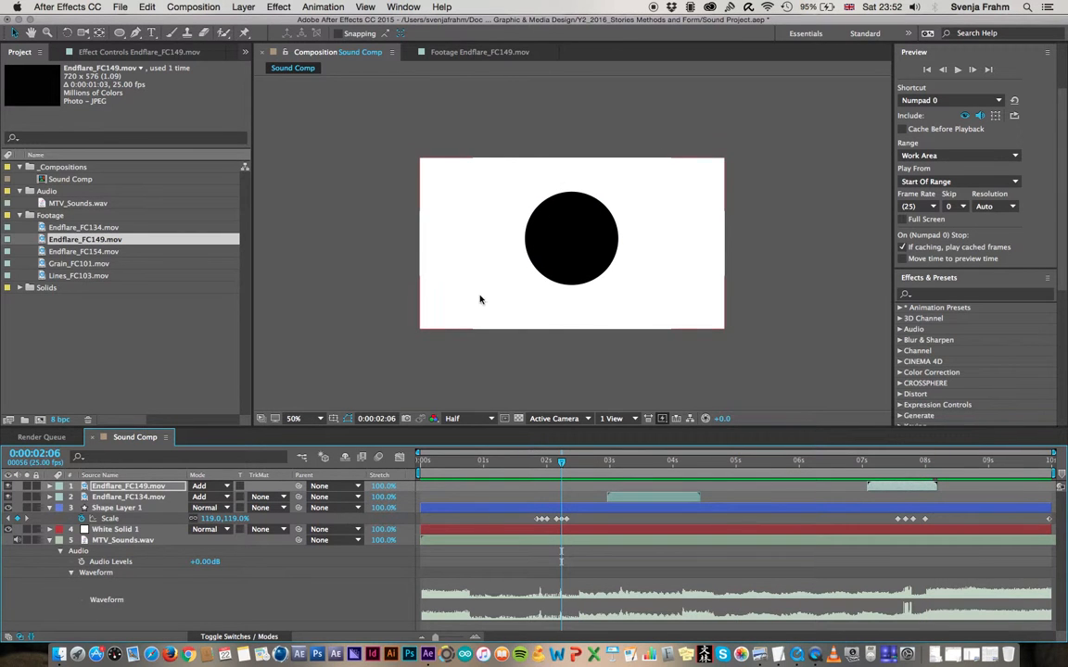
drag(525, 467, 525, 466)
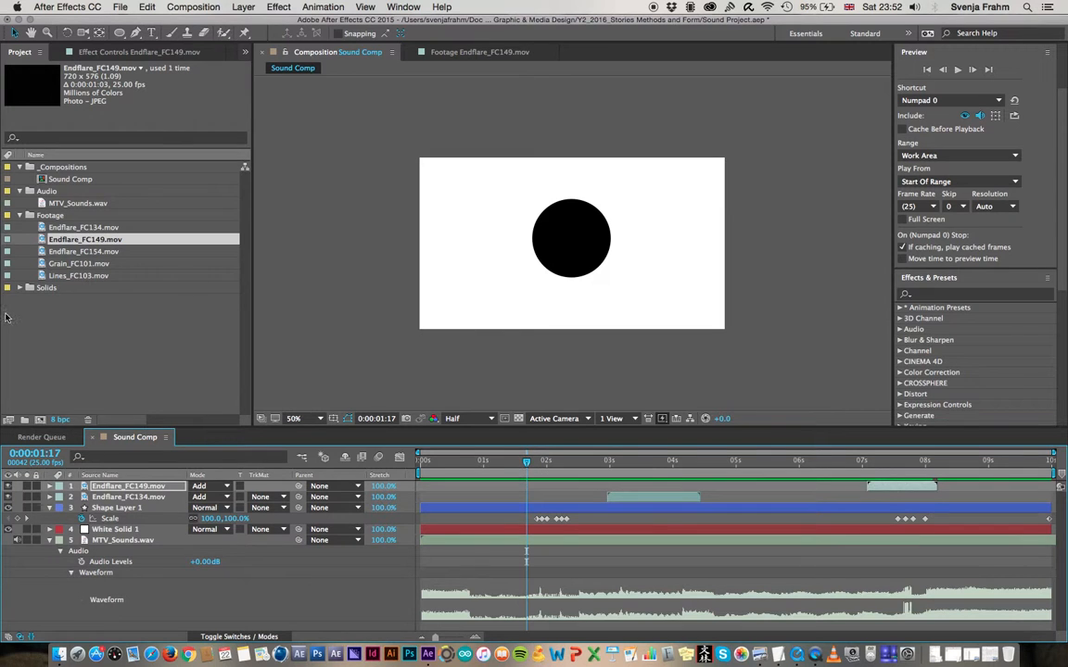
Open the Lines_FC103.mov and Grain_FC101.mov footage and scrub through both clips
click(79, 264)
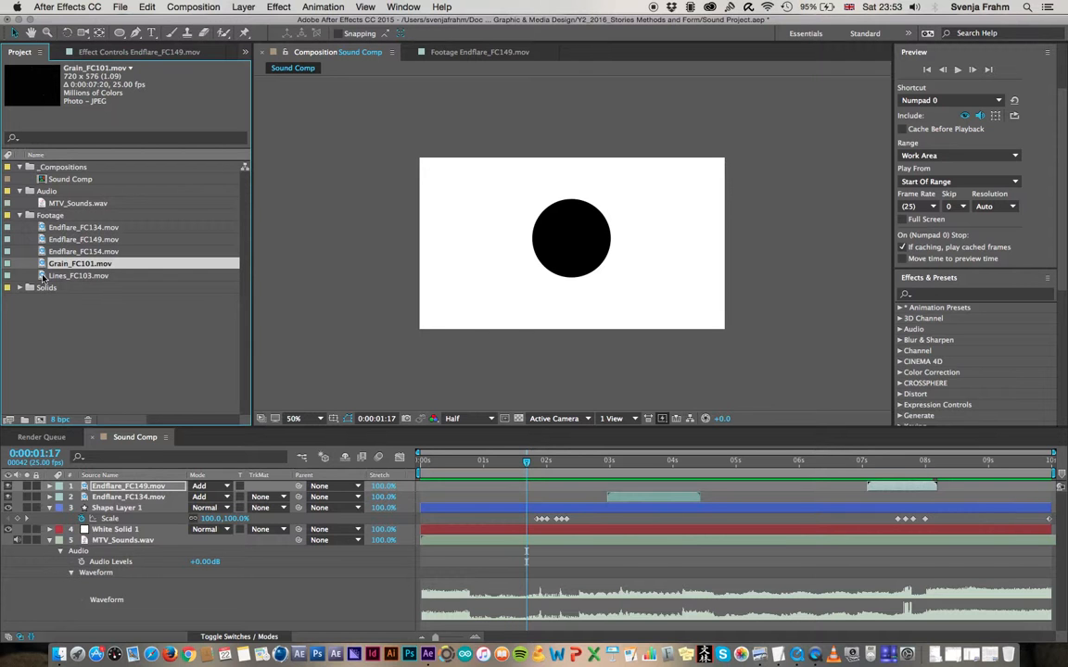
double_click(43, 276)
drag(287, 390, 488, 390)
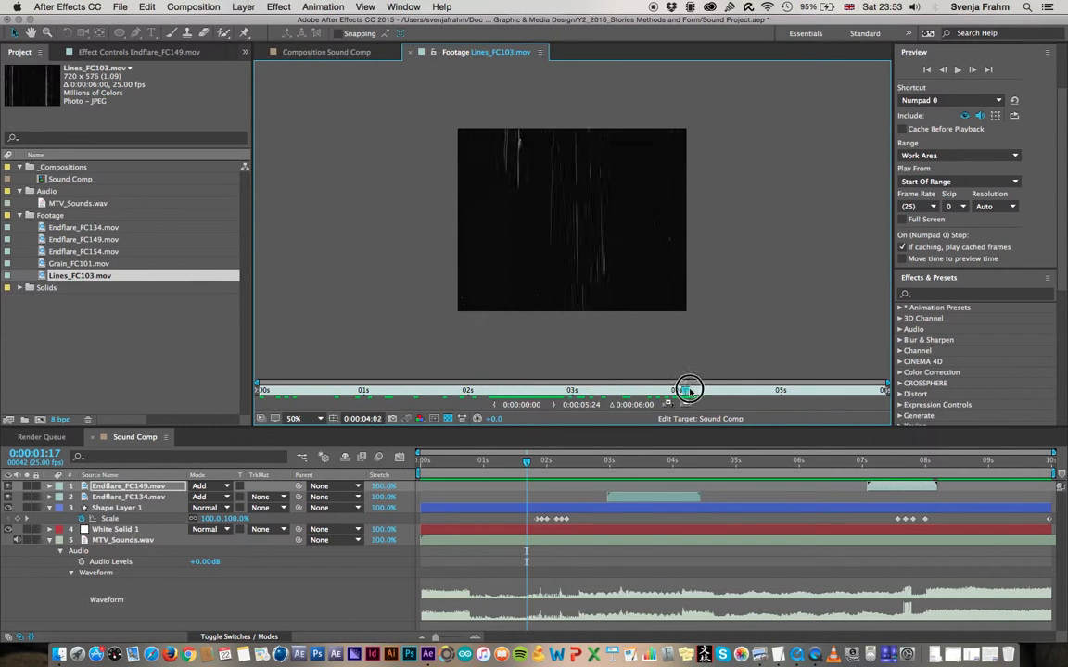
mouse_move(454, 396)
mouse_down()
mouse_move(304, 391)
mouse_move(402, 393)
mouse_up()
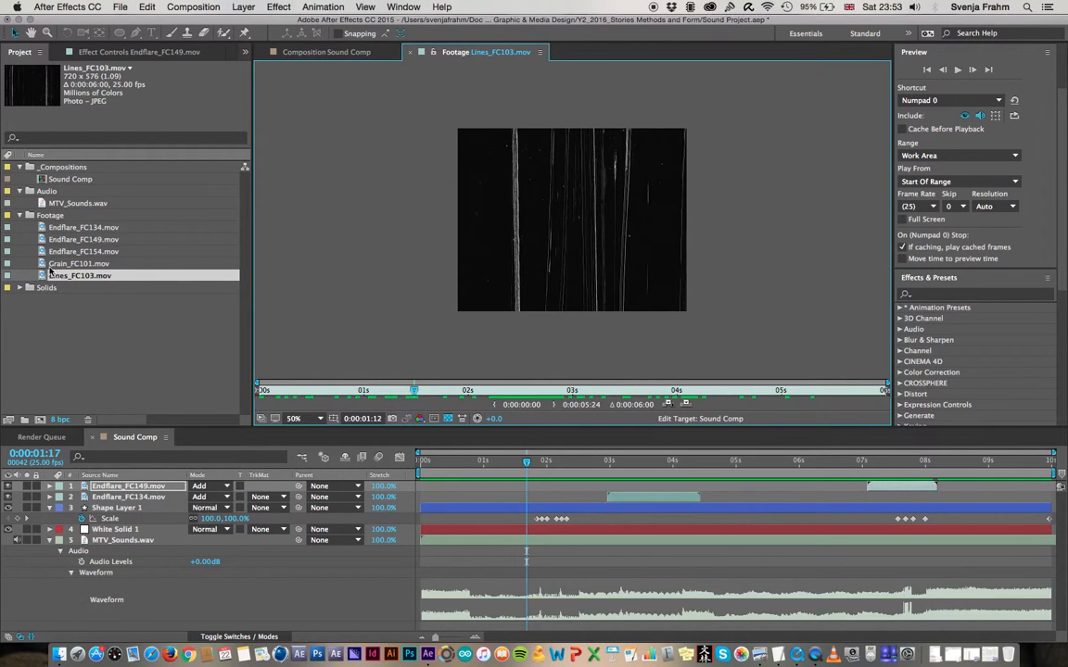
double_click(56, 265)
mouse_move(313, 388)
mouse_down()
mouse_move(776, 377)
mouse_move(581, 380)
mouse_up()
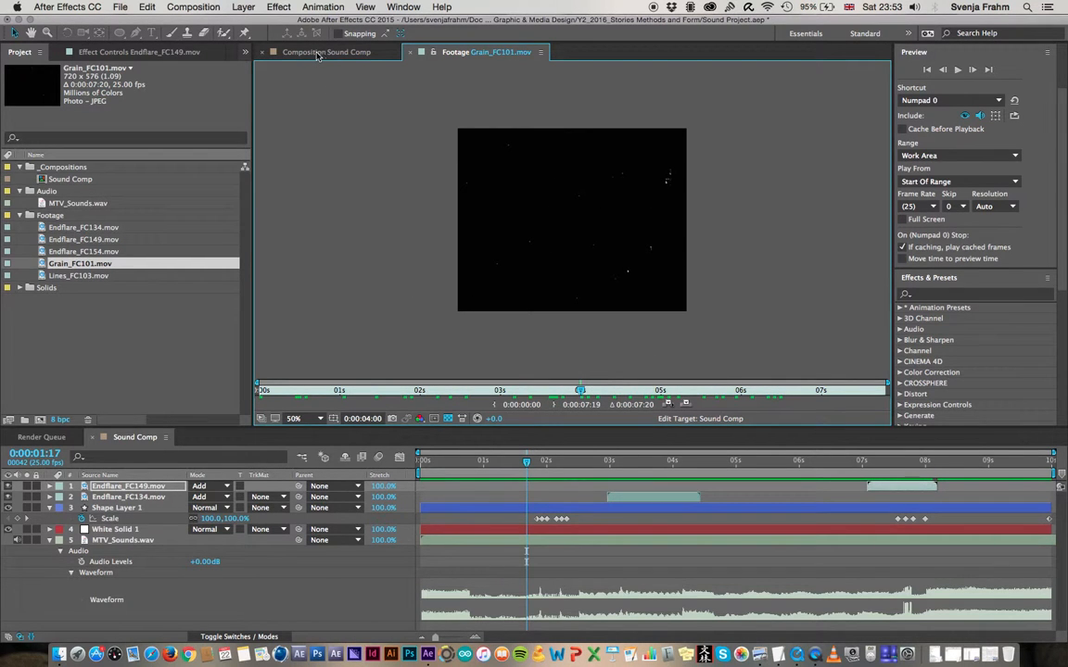
Add Grain_FC101.mov to Sound Comp directly above Shape Layer 1 and enlarge it to cover the whole composition
click(334, 52)
click(95, 317)
click(52, 266)
drag(40, 266, 138, 507)
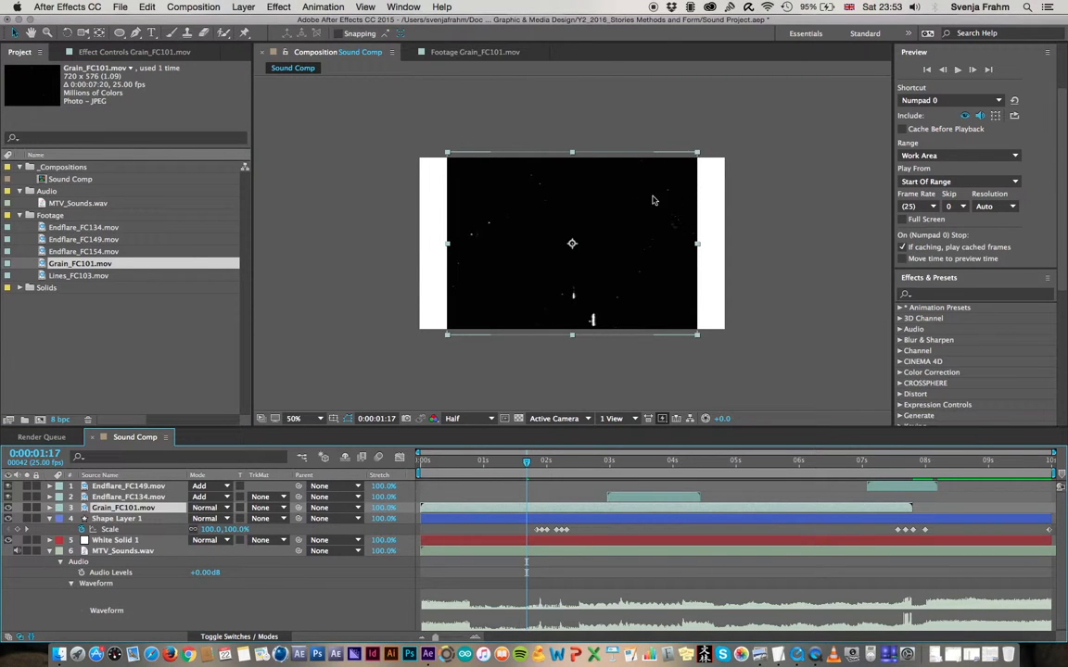
drag(697, 152, 729, 142)
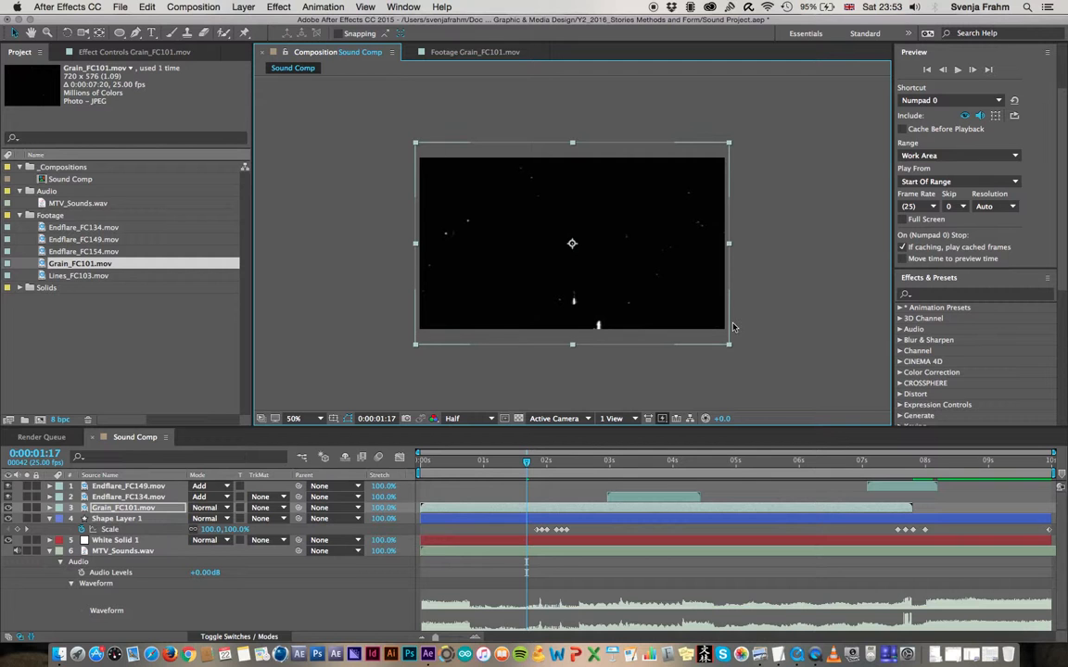
drag(729, 145, 732, 147)
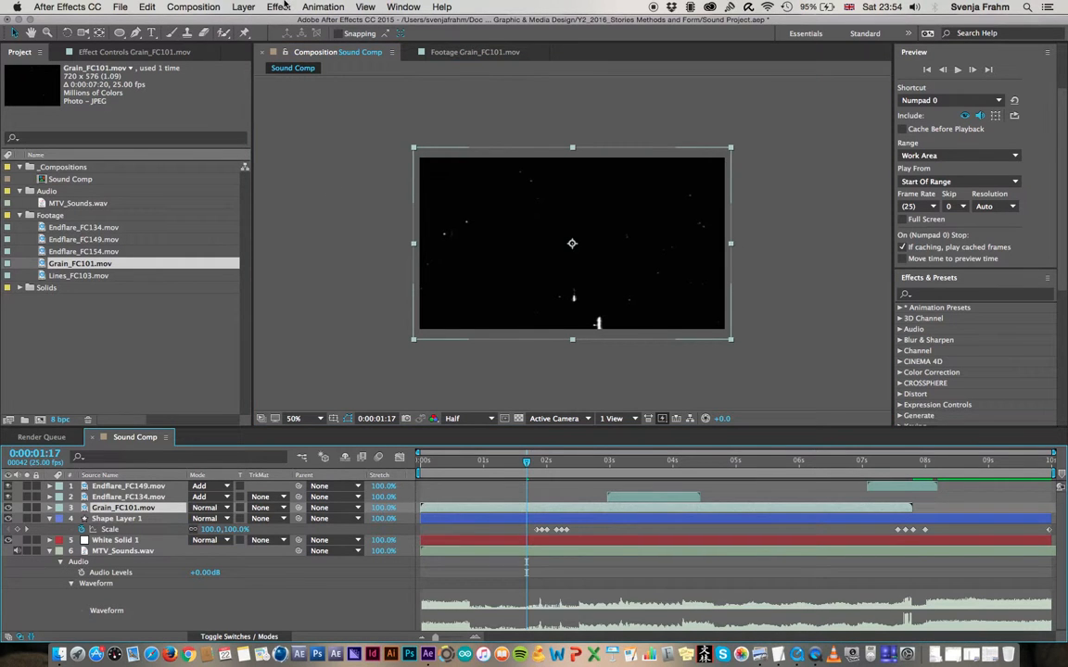
Apply the Invert channel effect to the Grain_FC101.mov layer
click(281, 7)
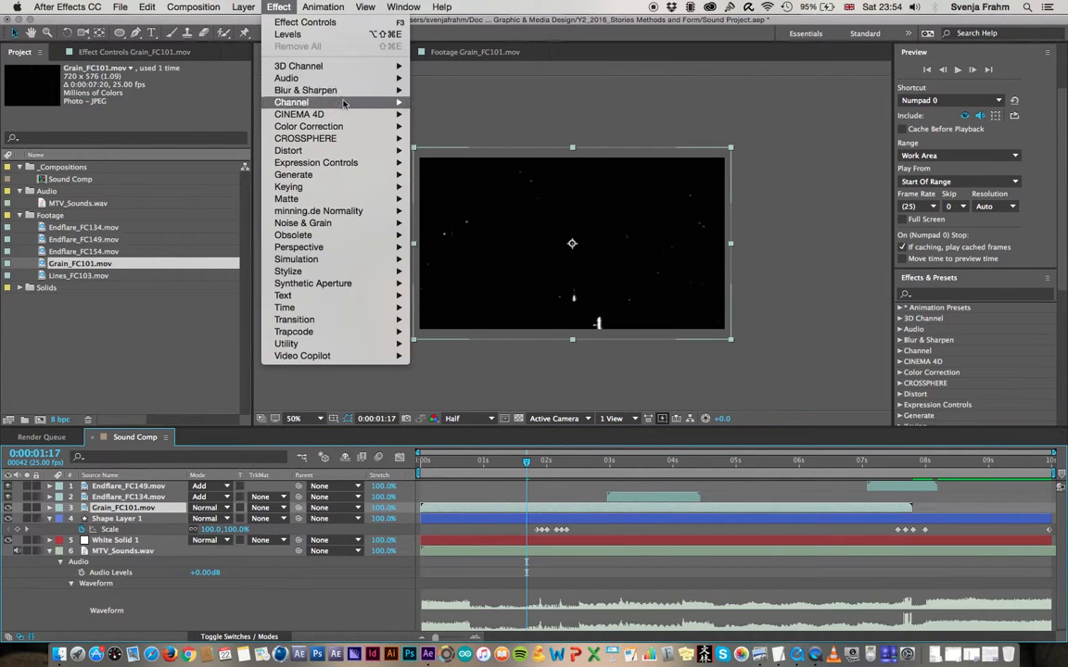
mouse_move(341, 104)
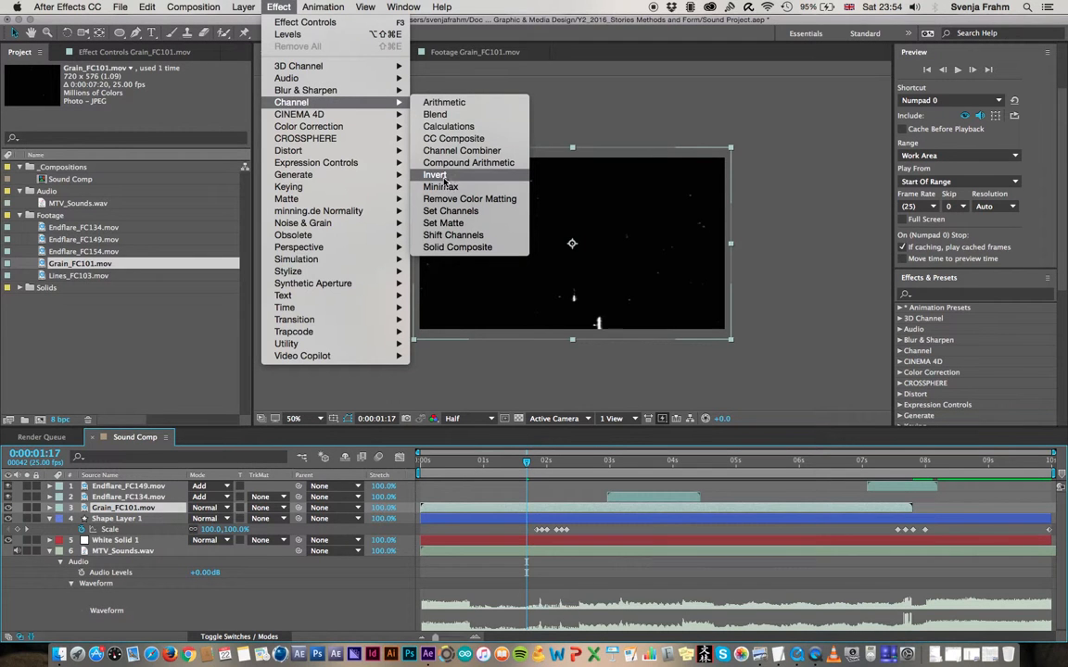
click(472, 178)
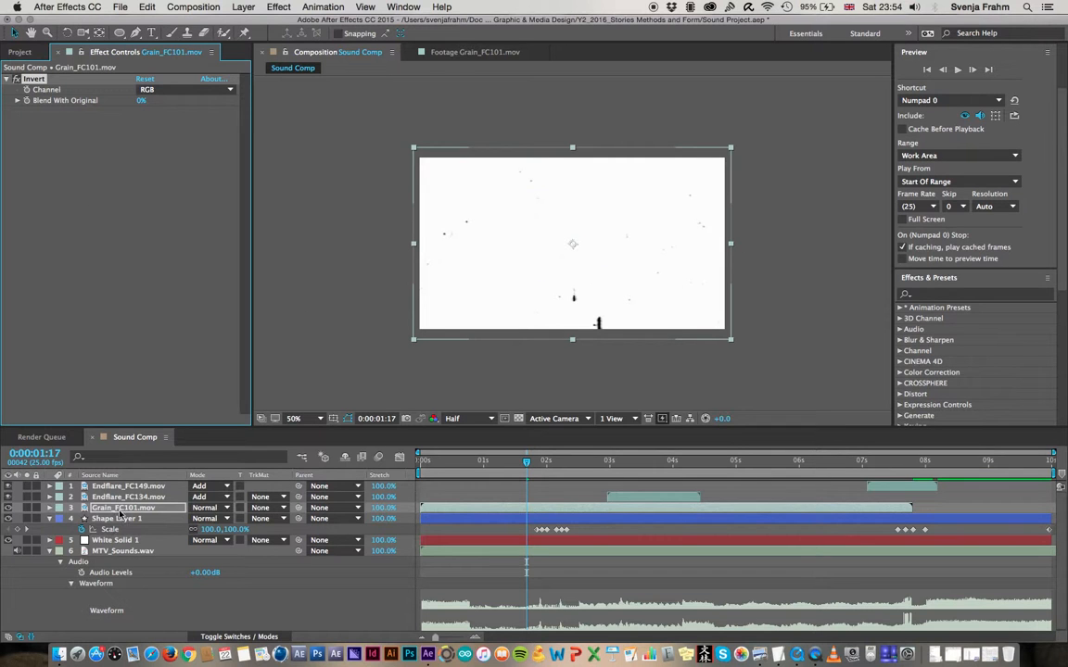
Set the blending mode of the Grain_FC101.mov layer to Multiply
click(119, 517)
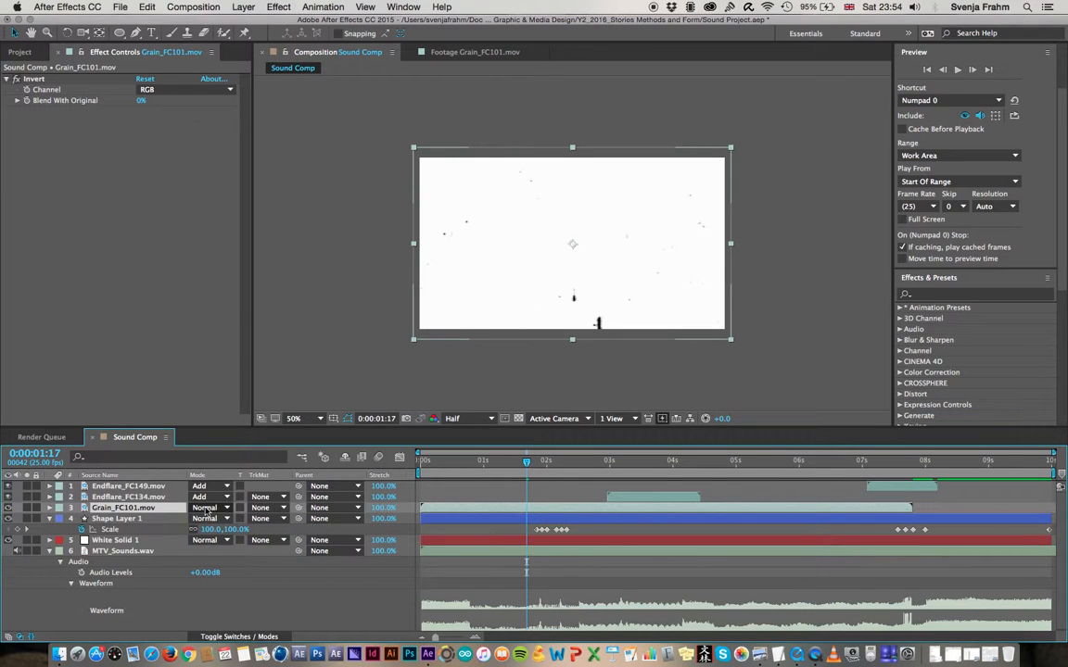
click(205, 510)
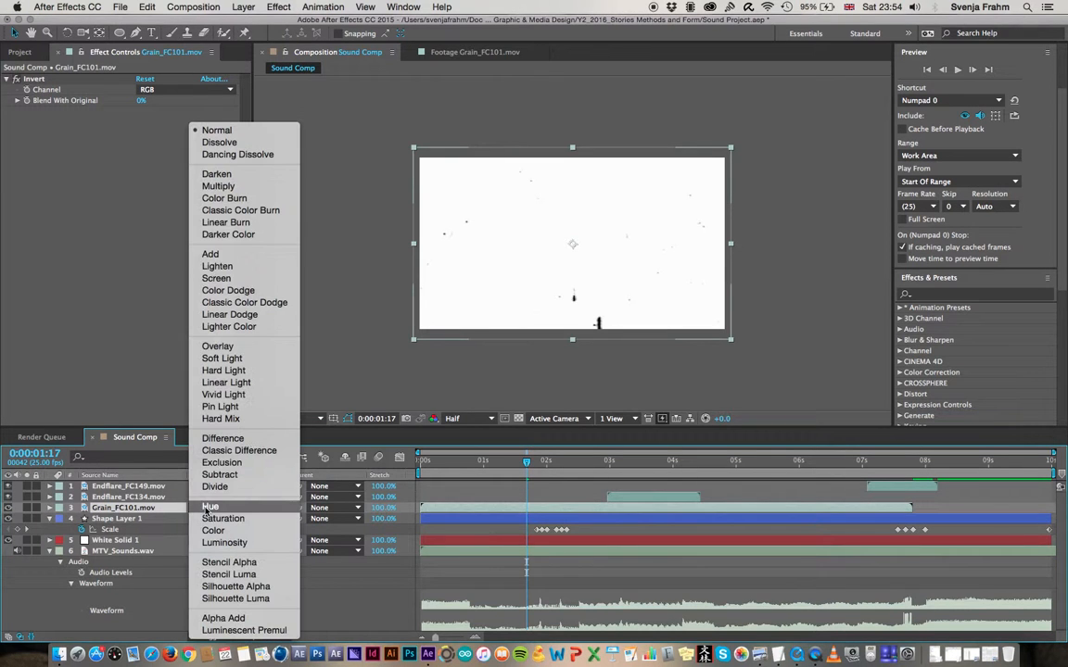
click(243, 187)
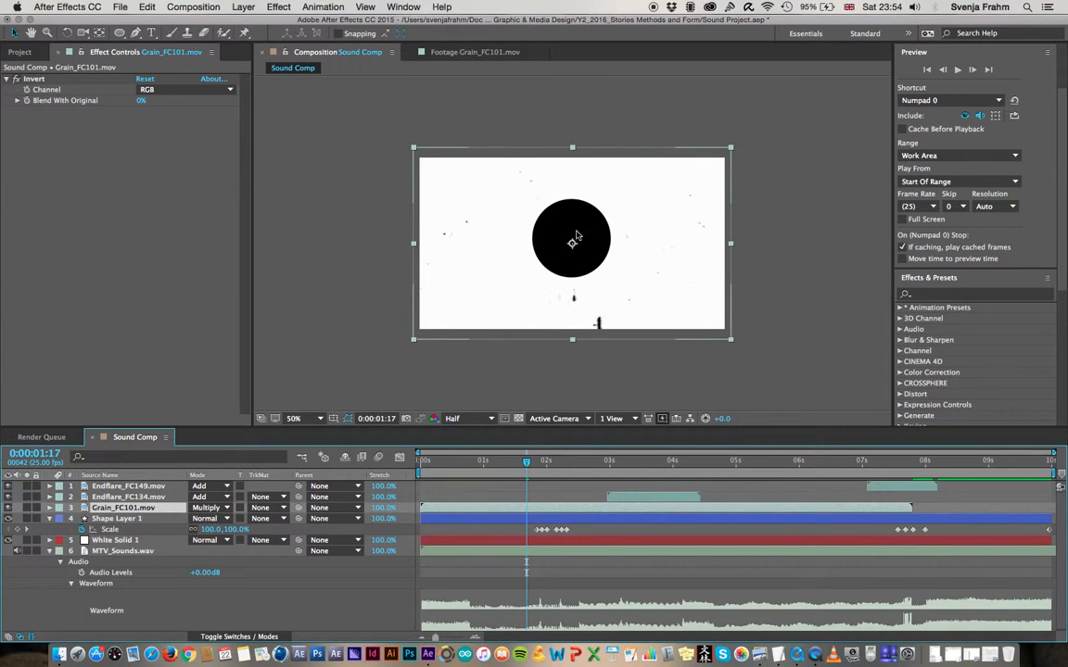
Preview the grain over the circle from 0:00:01:17 and 0:00:04:13, then move the current time to 0:00:07:16
key(space)
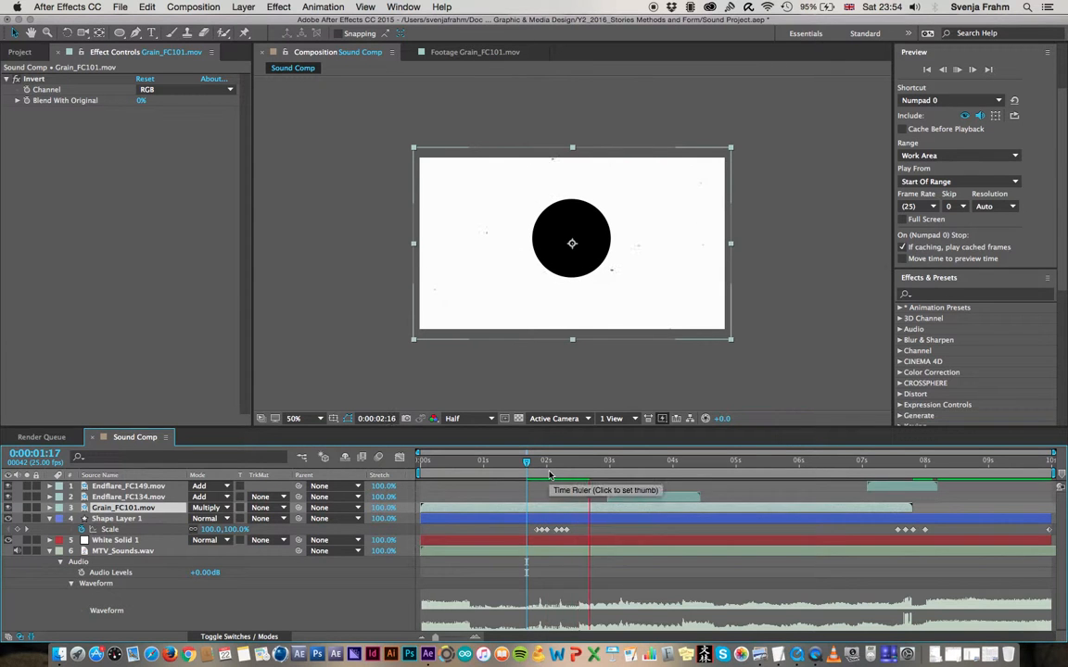
key(space)
mouse_move(515, 463)
mouse_down()
mouse_move(424, 460)
mouse_move(526, 466)
mouse_up()
key(space)
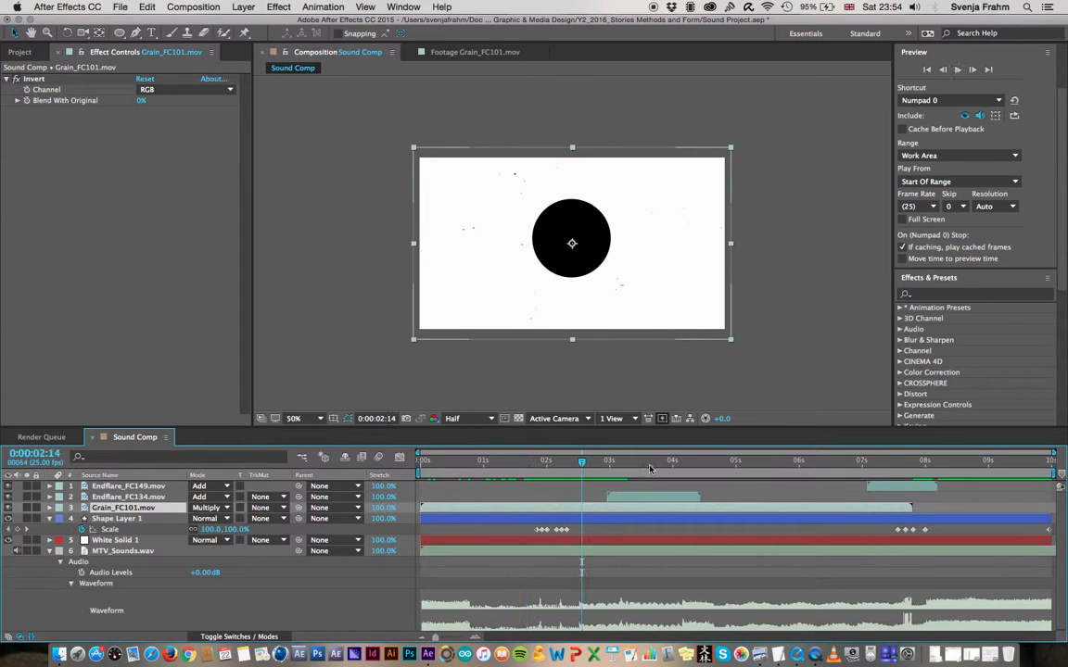
click(705, 466)
key(space)
key(space)
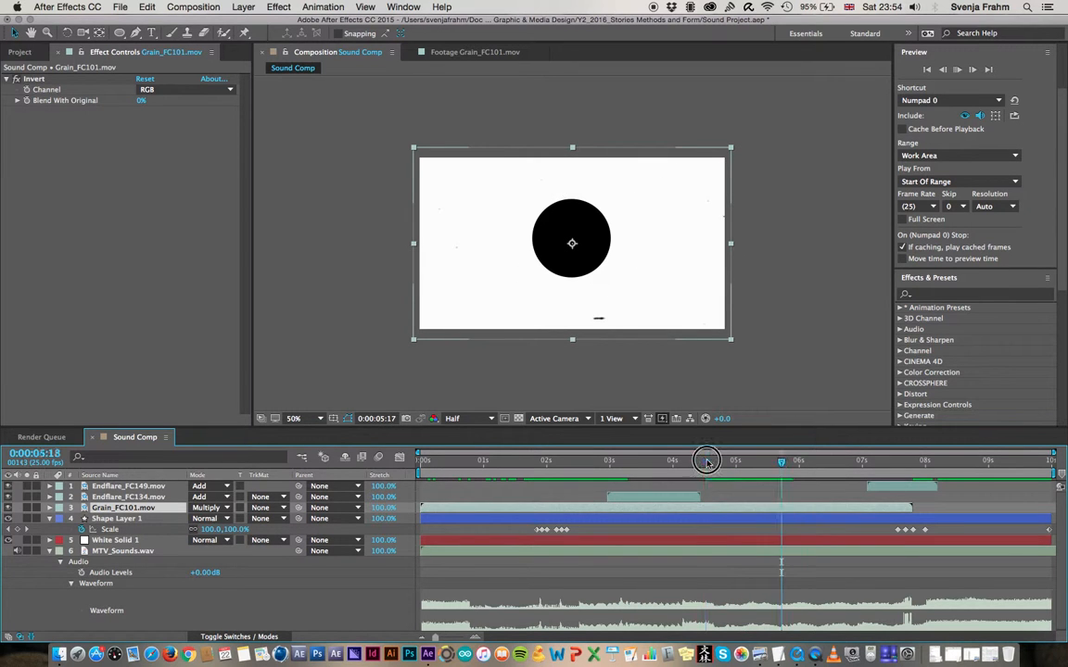
key(space)
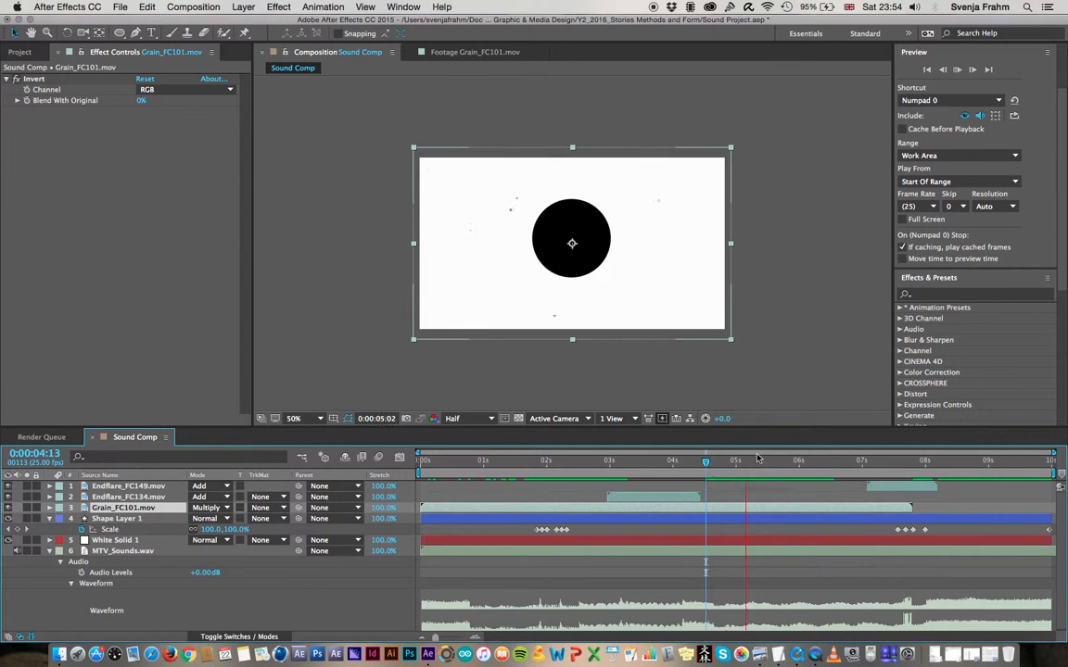
key(space)
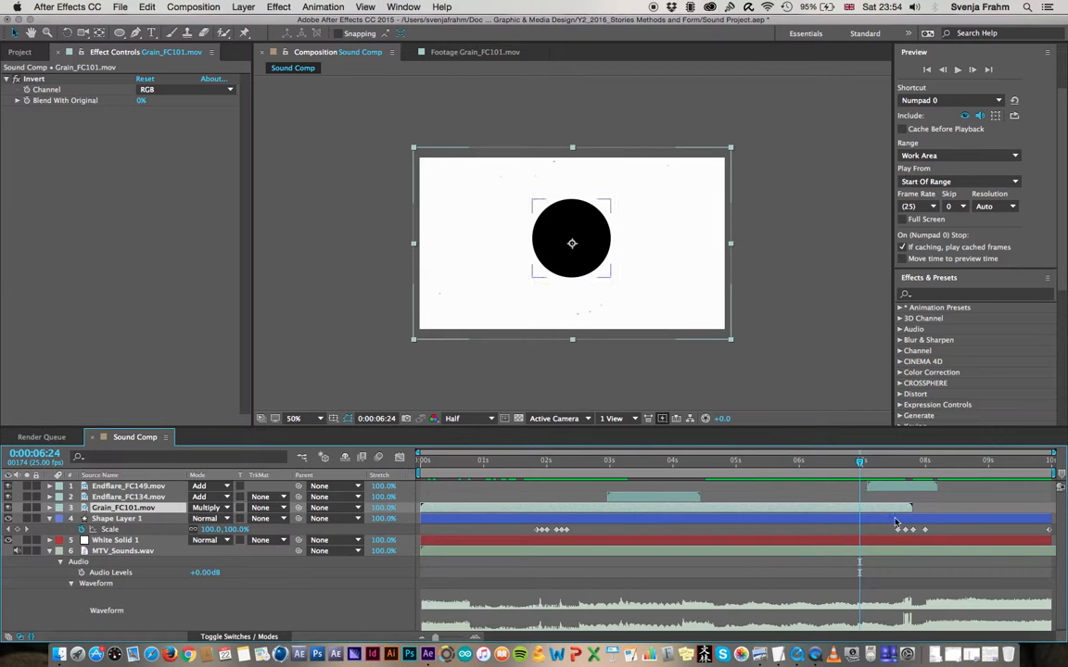
drag(860, 463, 906, 468)
Duplicate the Grain_FC101.mov layer in Sound Comp
click(110, 528)
click(104, 508)
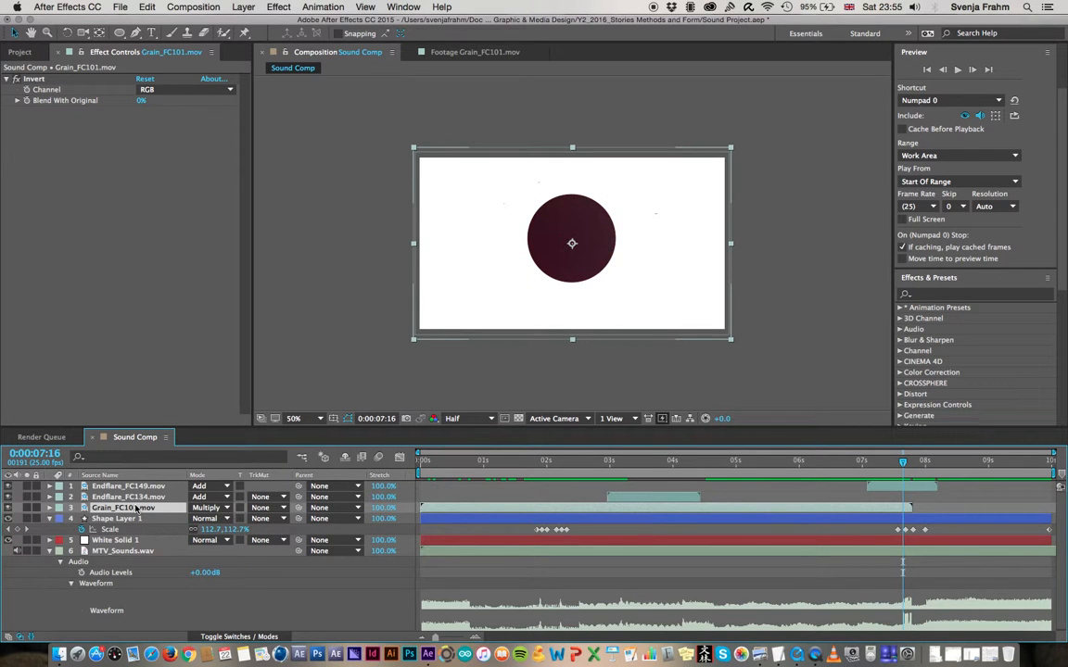
key(super+d)
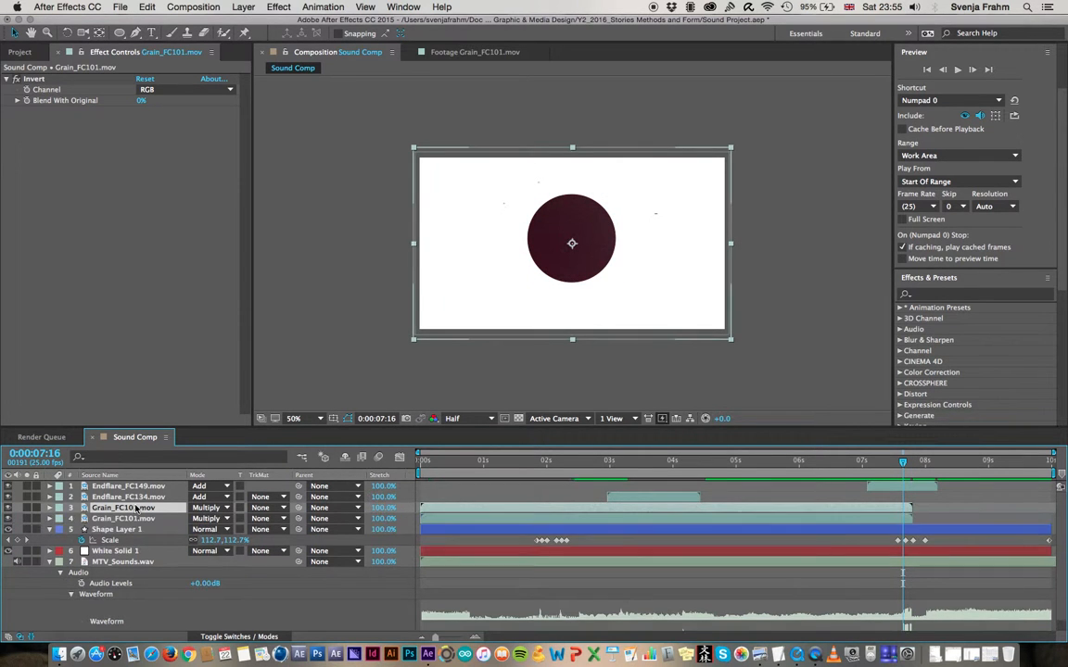
Switch to the Shortcuts_week3 document in TextEdit, highlight the line about duplicating things, and return to After Effects
key(super+Tab)
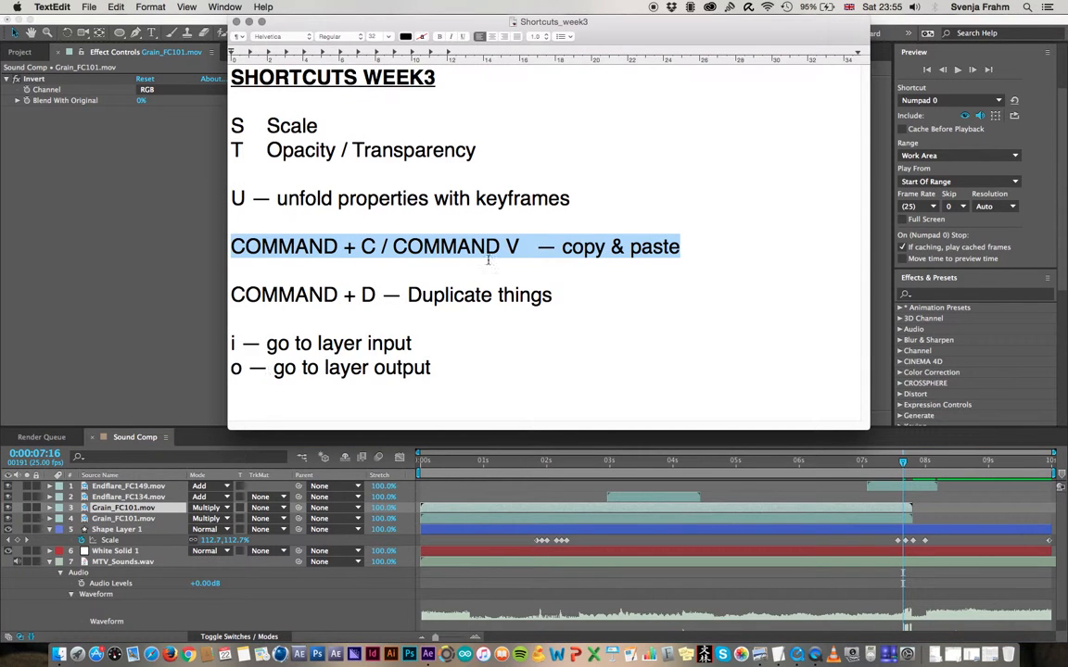
drag(556, 297, 226, 296)
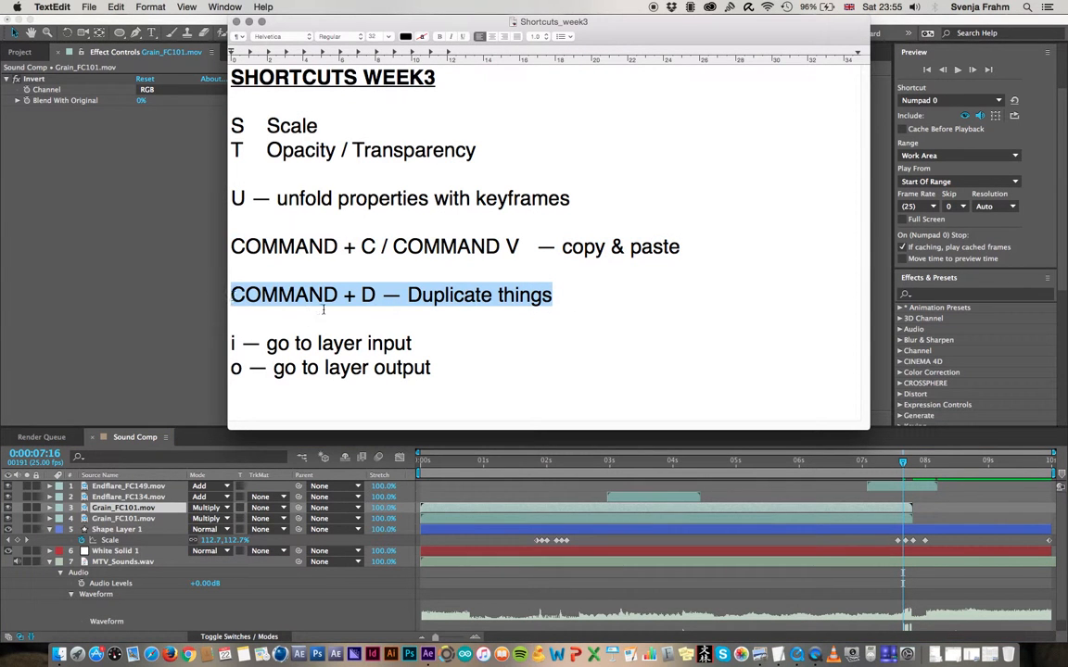
click(198, 461)
Save the project and shift the upper Grain_FC101.mov layer in time so it starts where the lower copy ends
drag(424, 507, 452, 509)
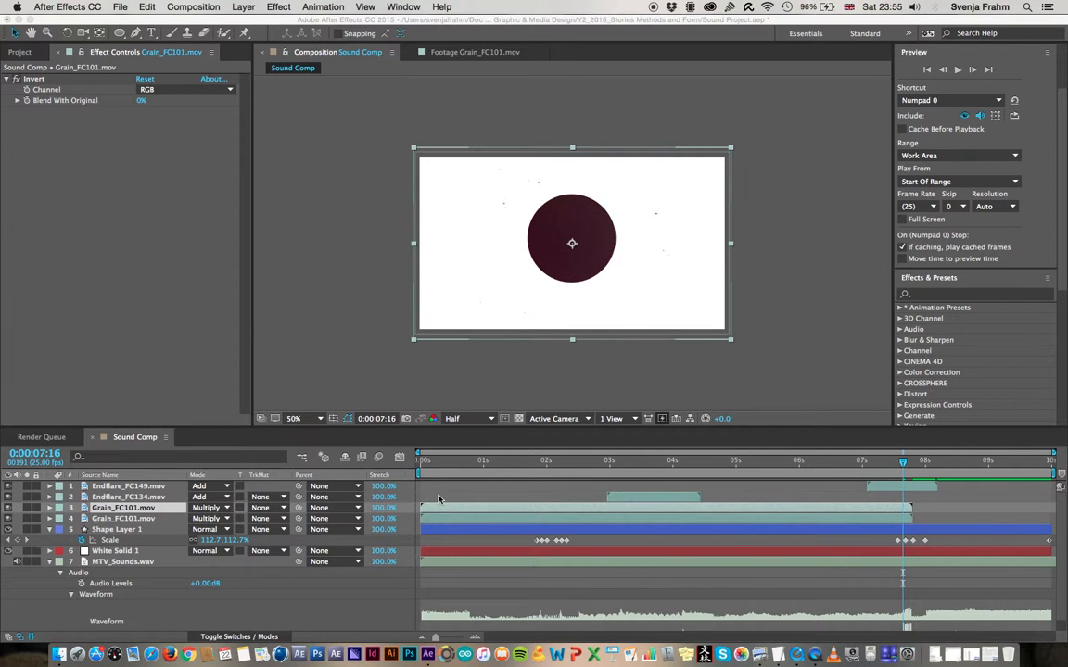
key(super+s)
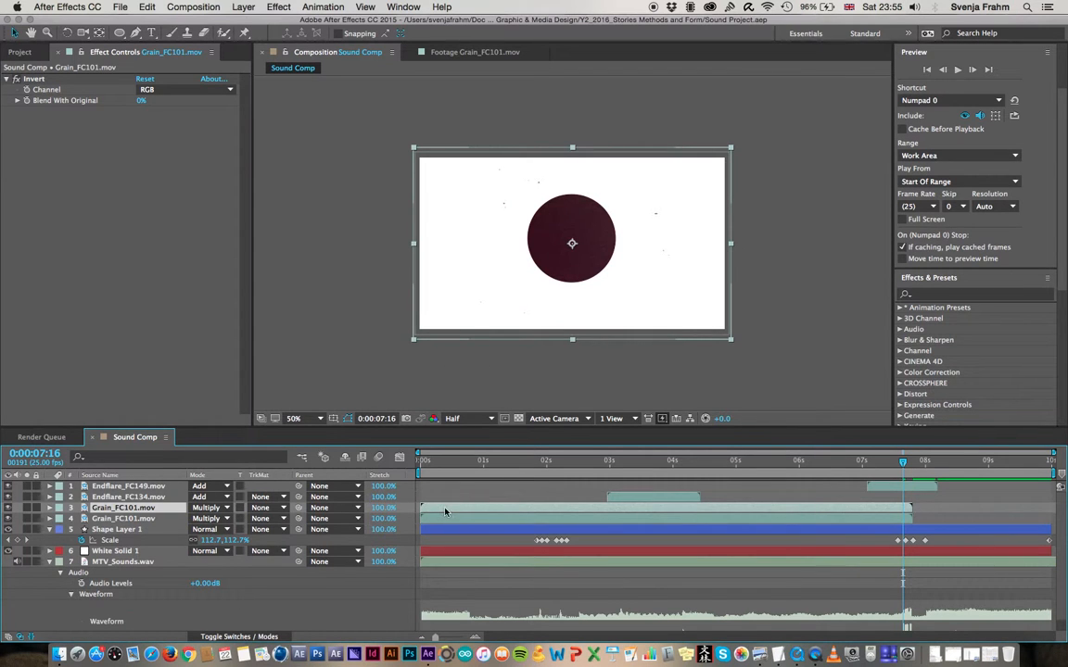
drag(437, 509, 926, 508)
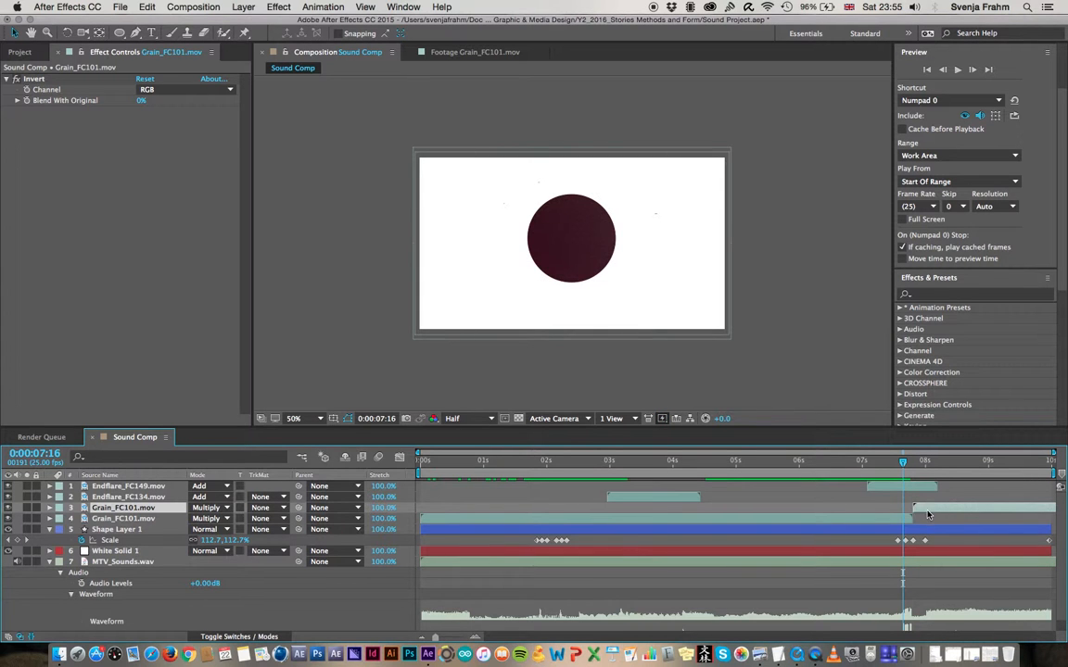
Preview the end of Sound Comp, scrub through the flare and grain sections, and park the current time at 0:00:05:06
key(space)
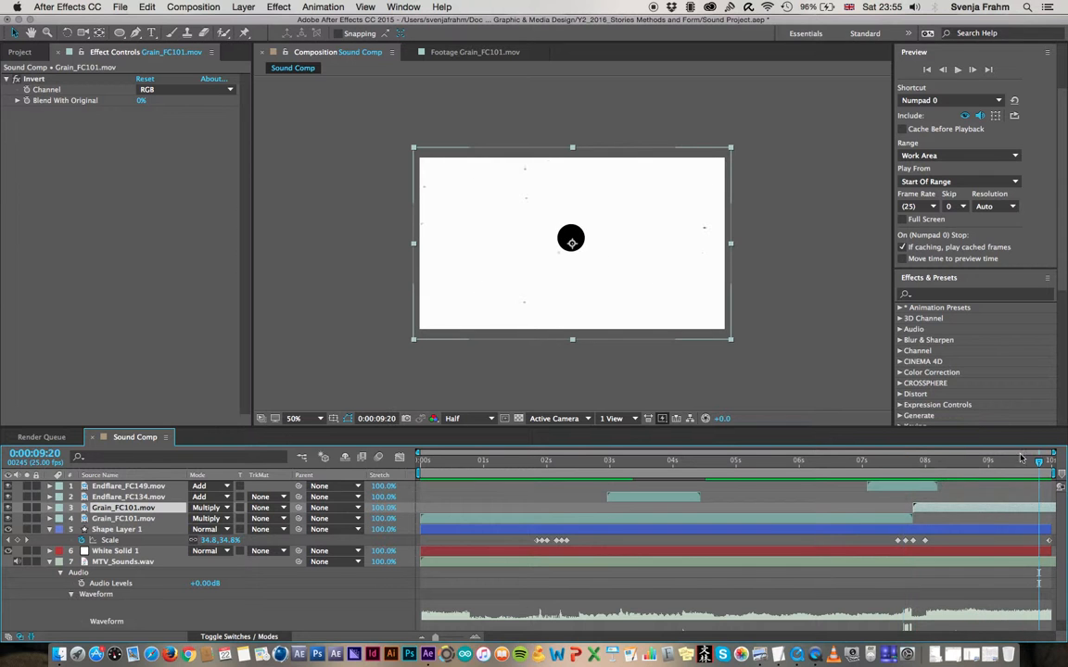
drag(901, 464, 727, 463)
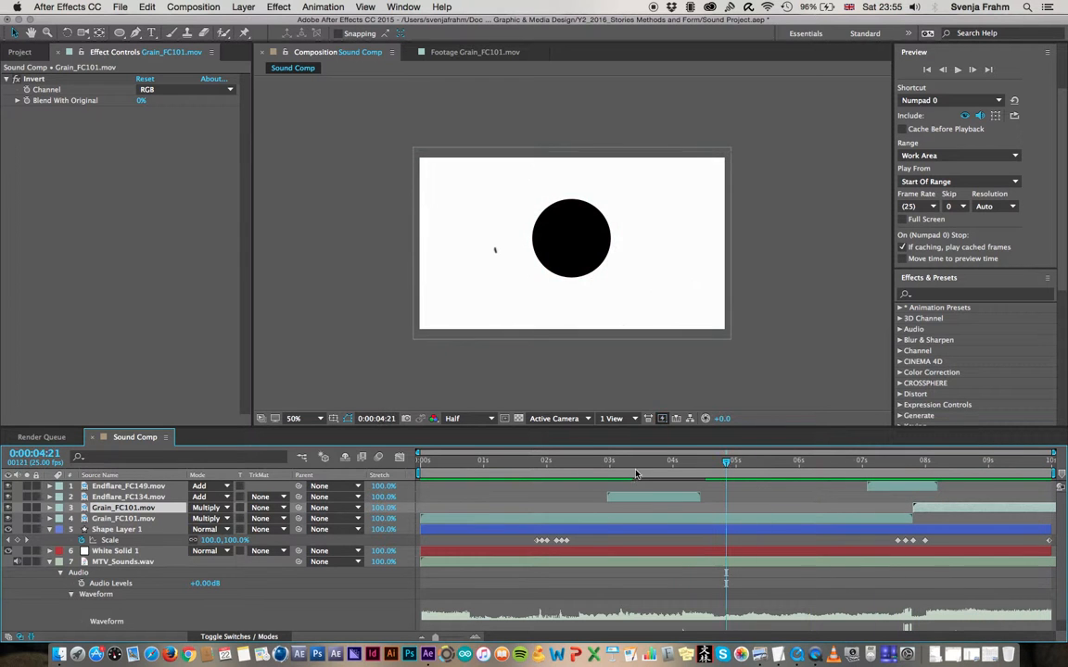
drag(621, 472, 574, 468)
click(645, 463)
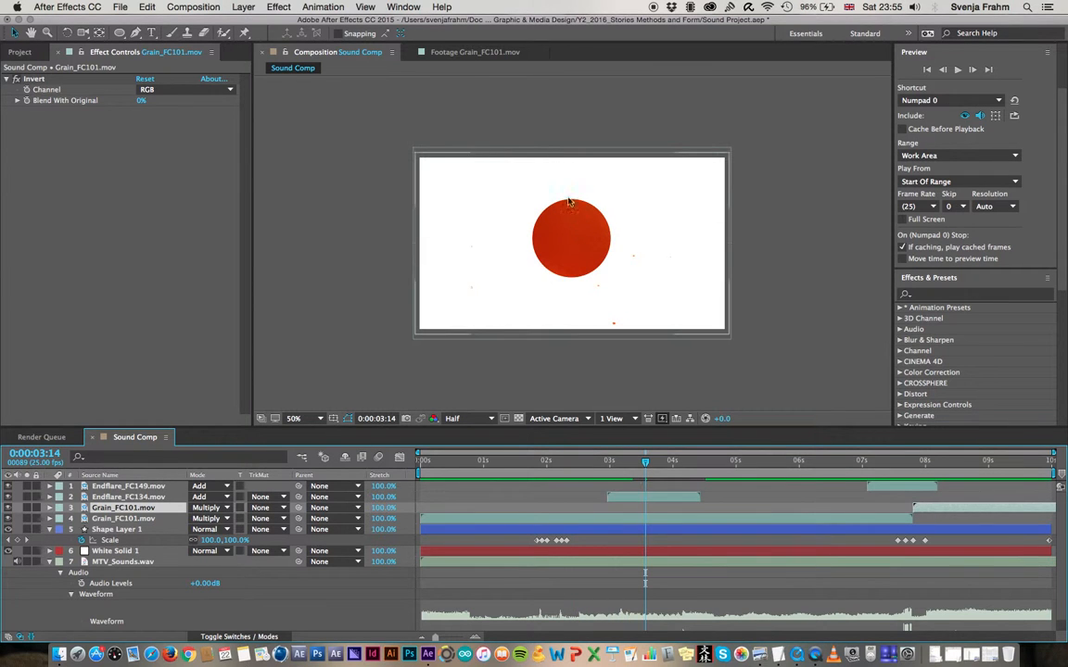
click(909, 462)
drag(907, 462, 849, 471)
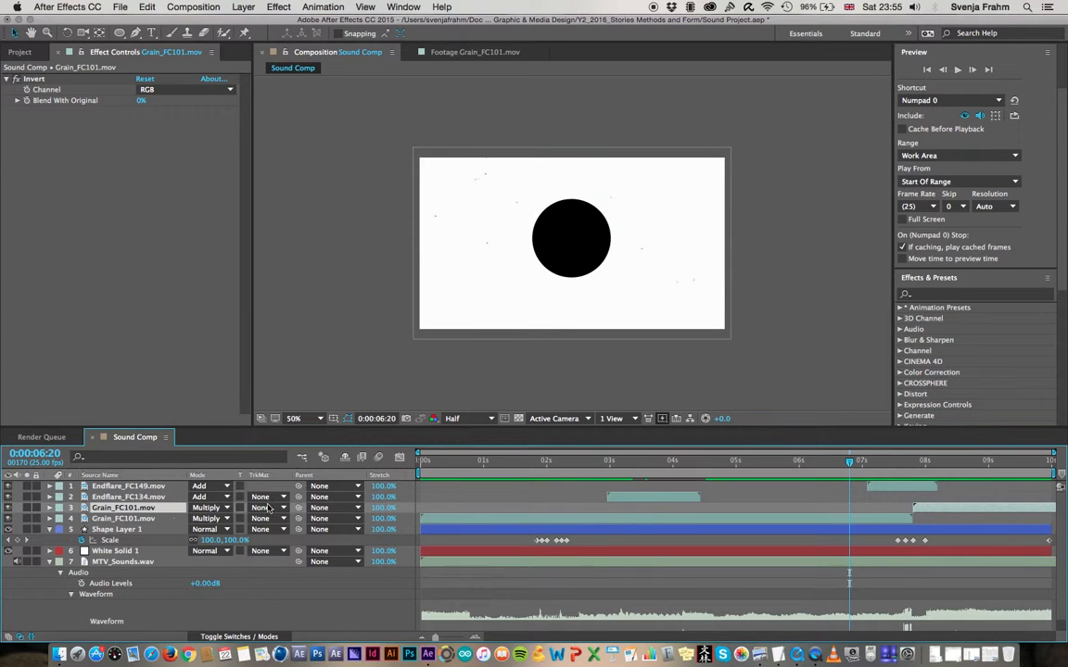
click(123, 519)
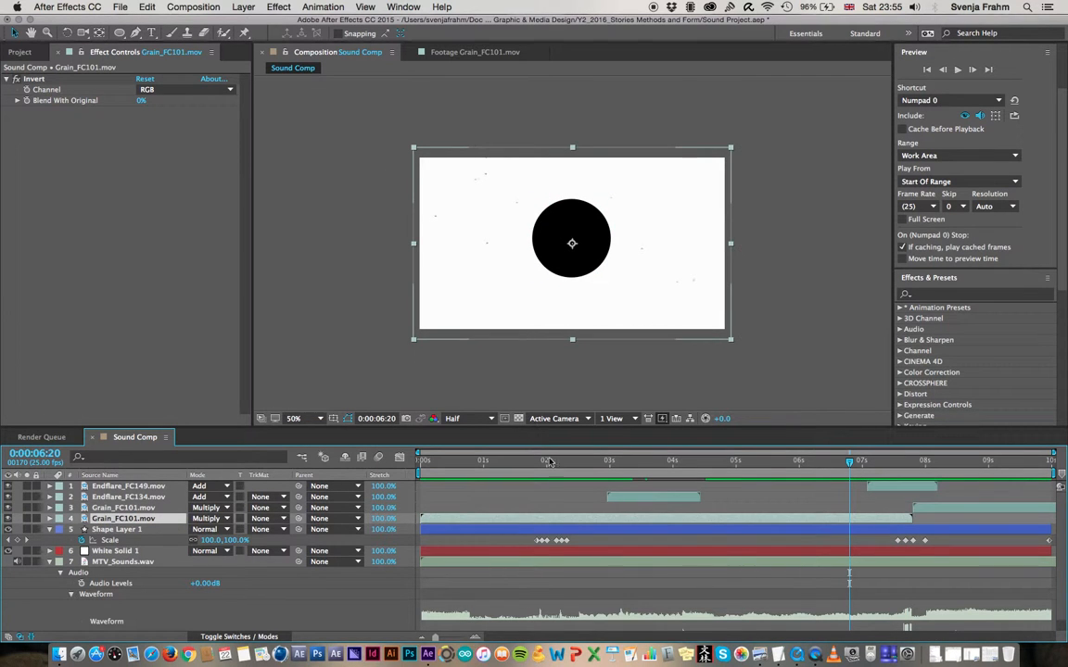
click(751, 461)
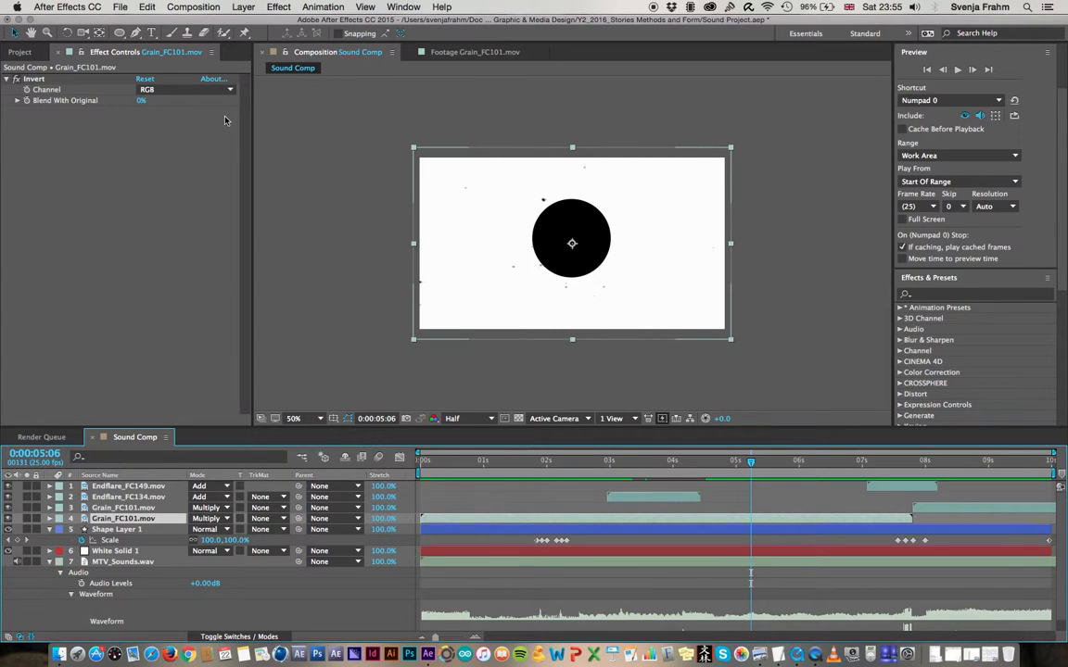
Add Sound Comp to the render queue and give the queue area slightly more height
click(192, 7)
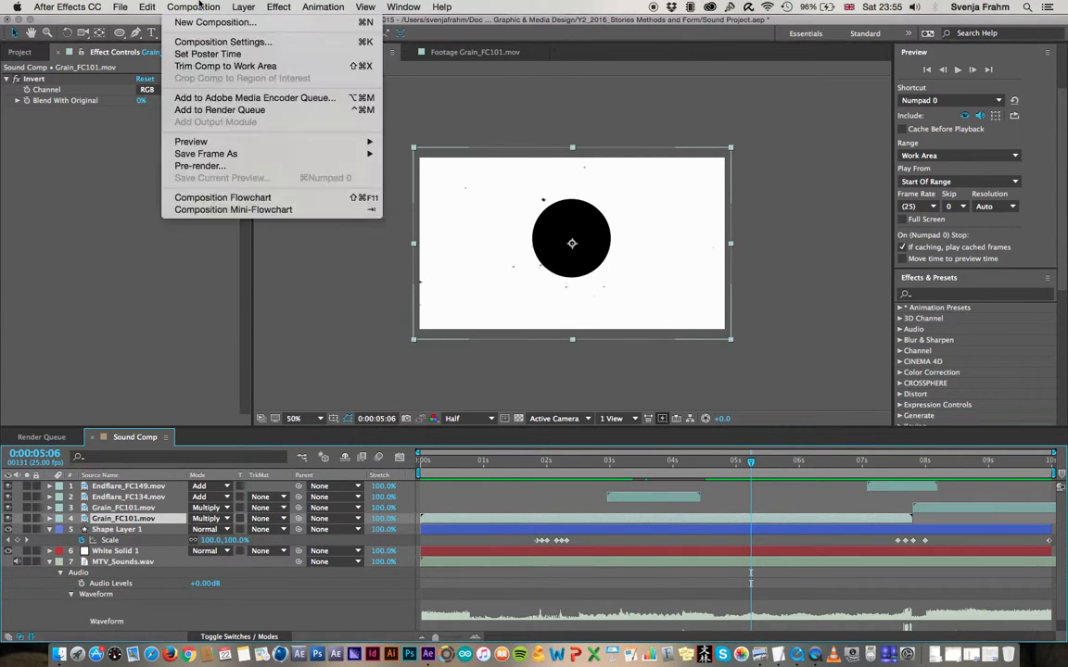
click(219, 109)
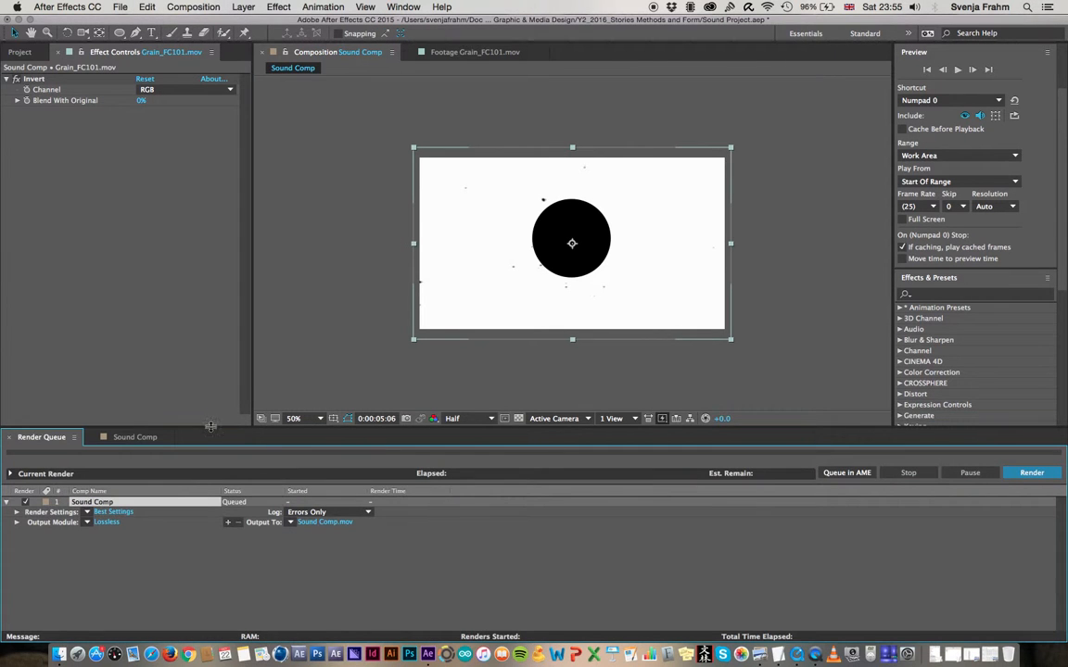
drag(210, 427, 210, 409)
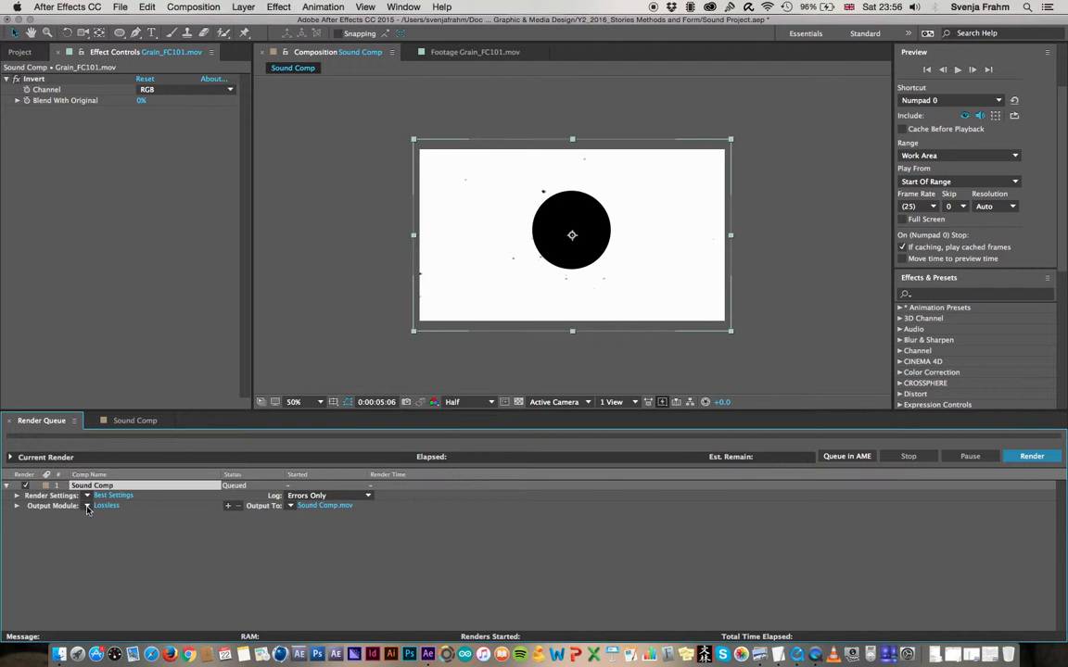
Open the output module settings for the Sound Comp render and set the audio output to Audio Output On
click(42, 509)
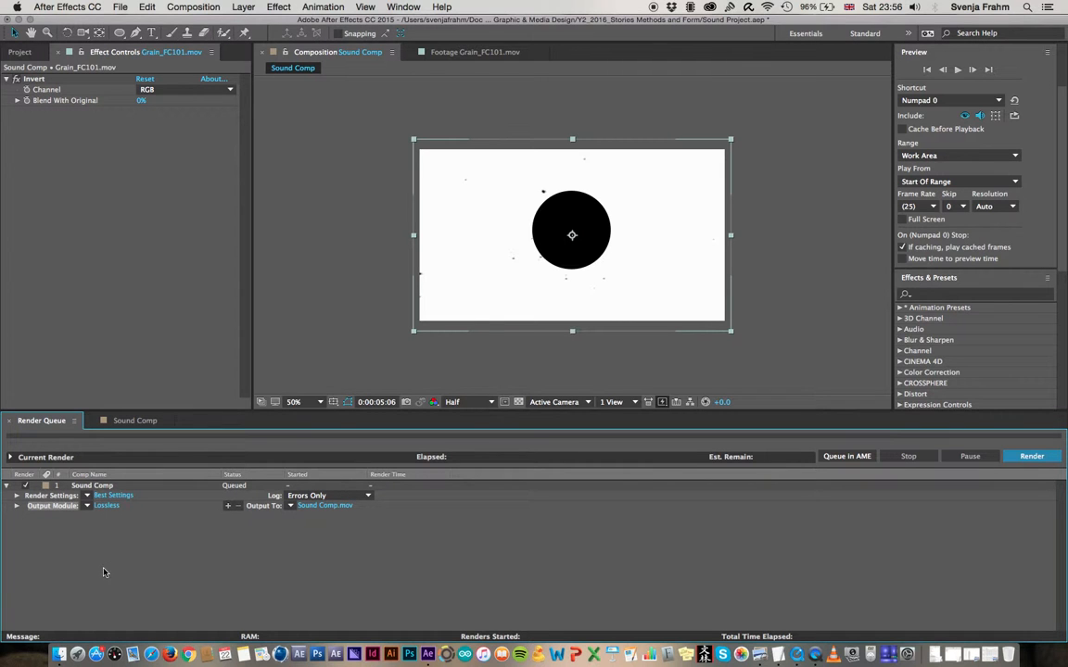
click(105, 506)
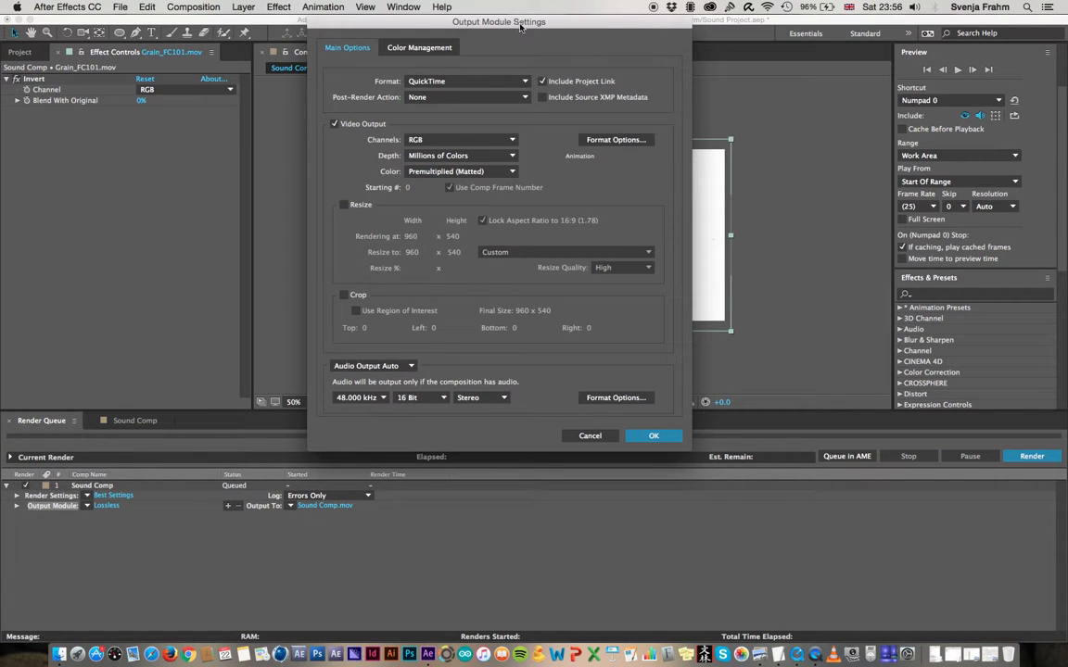
drag(520, 27, 524, 28)
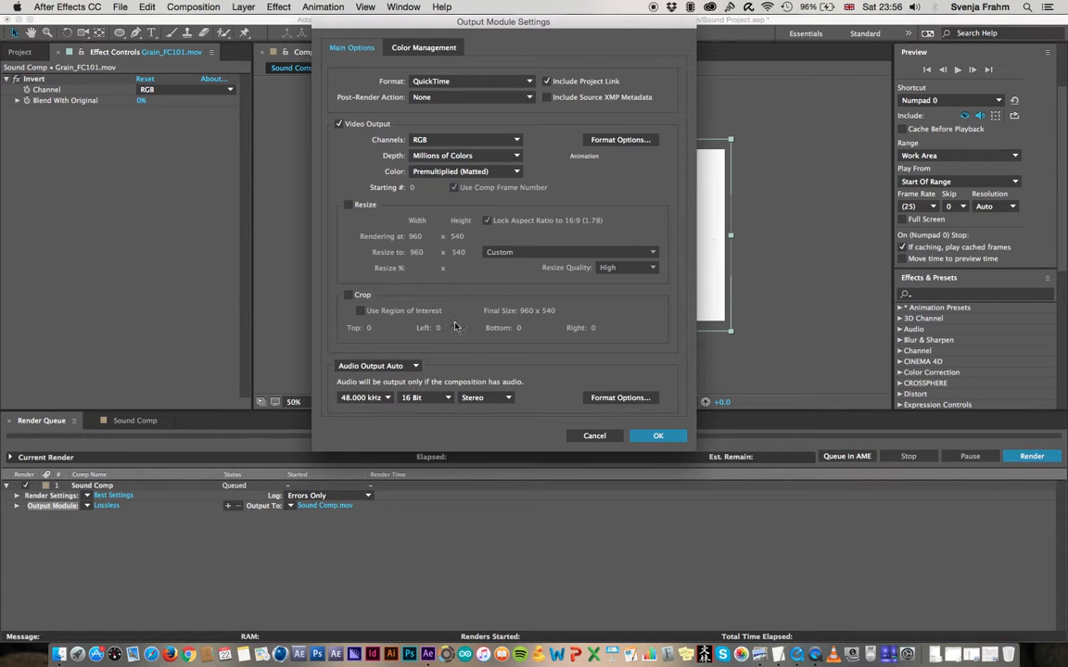
click(396, 368)
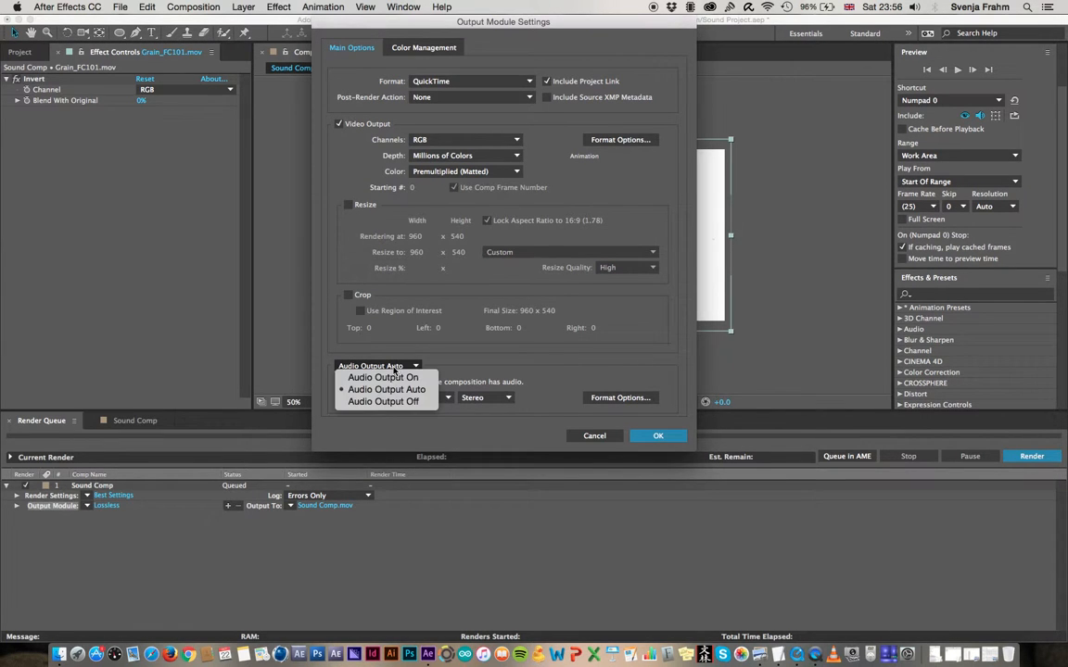
click(378, 378)
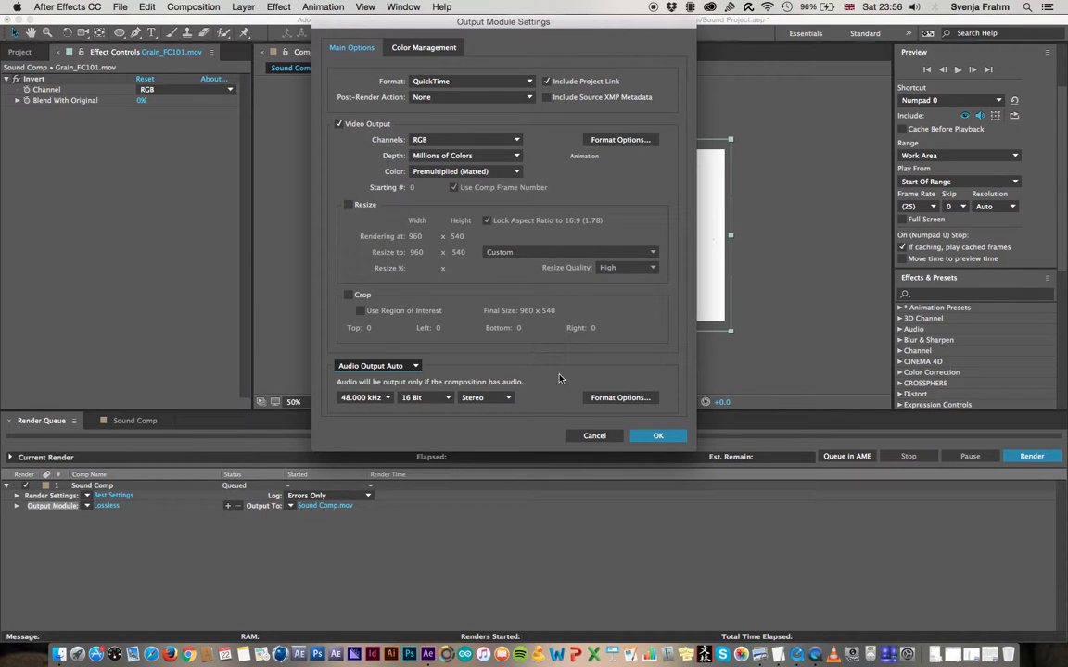
Set the QuickTime output's video codec to H.264 and render the composition to Sound Comp.mov
click(620, 140)
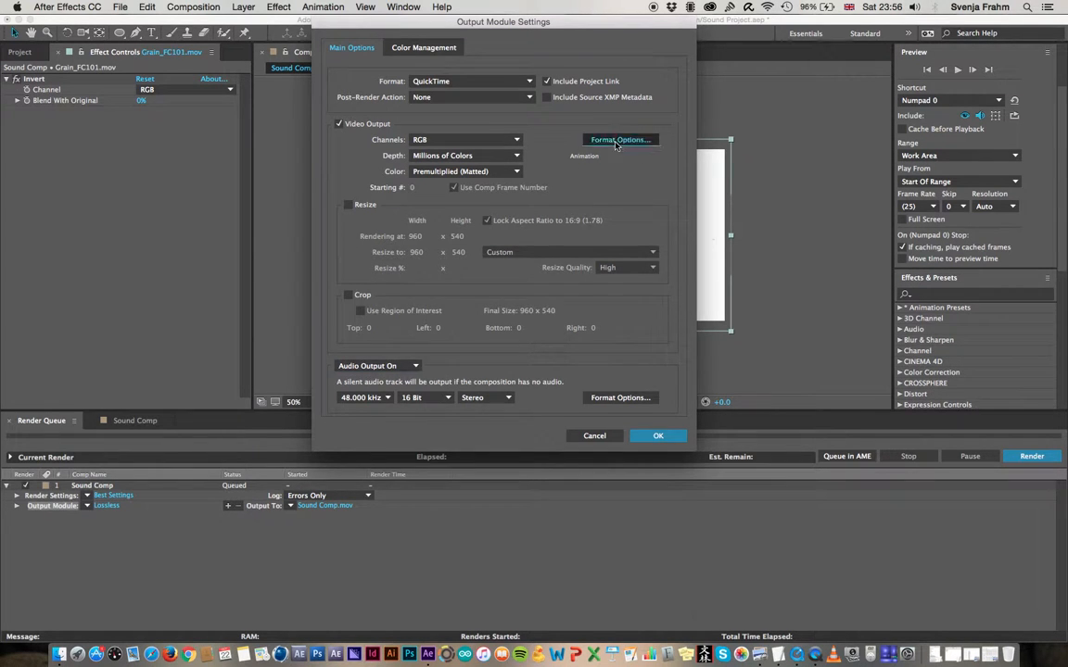
click(548, 135)
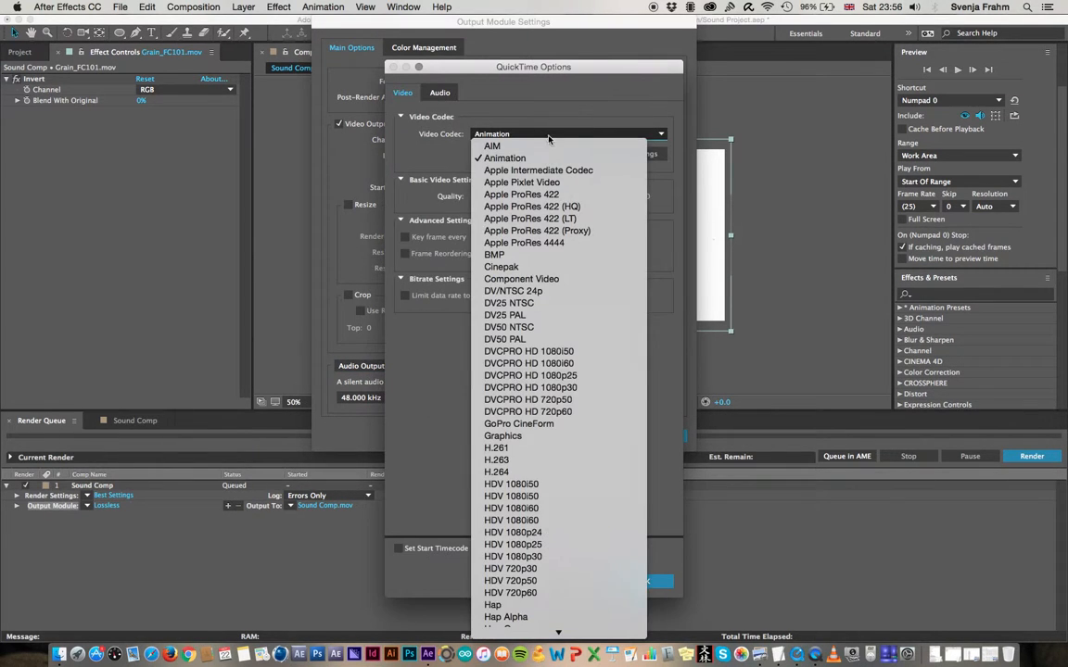
click(586, 473)
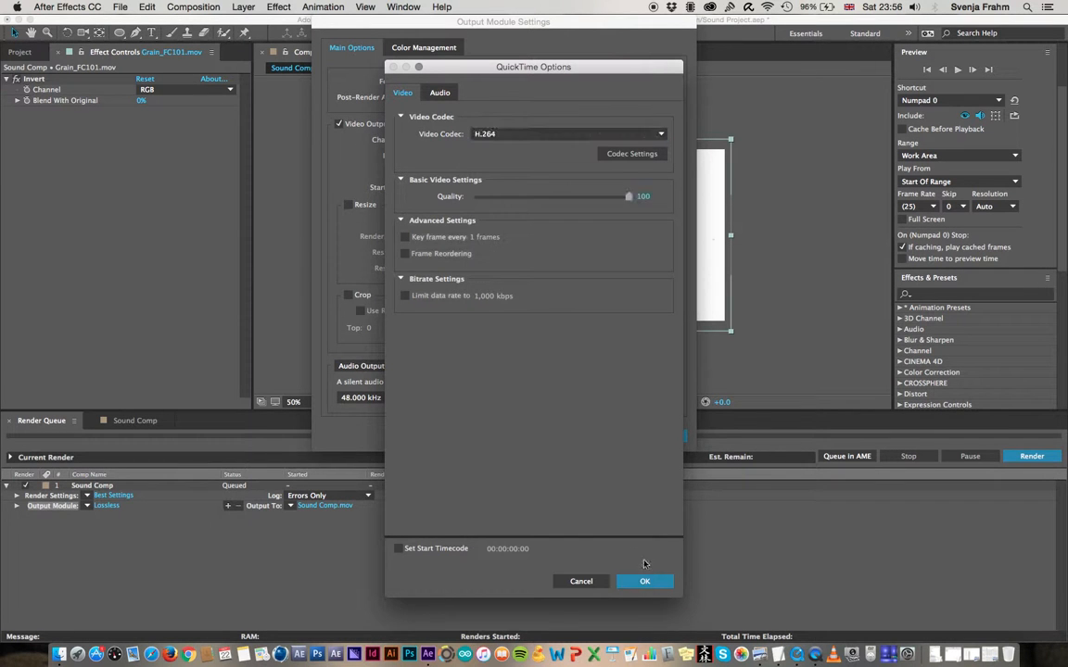
click(646, 583)
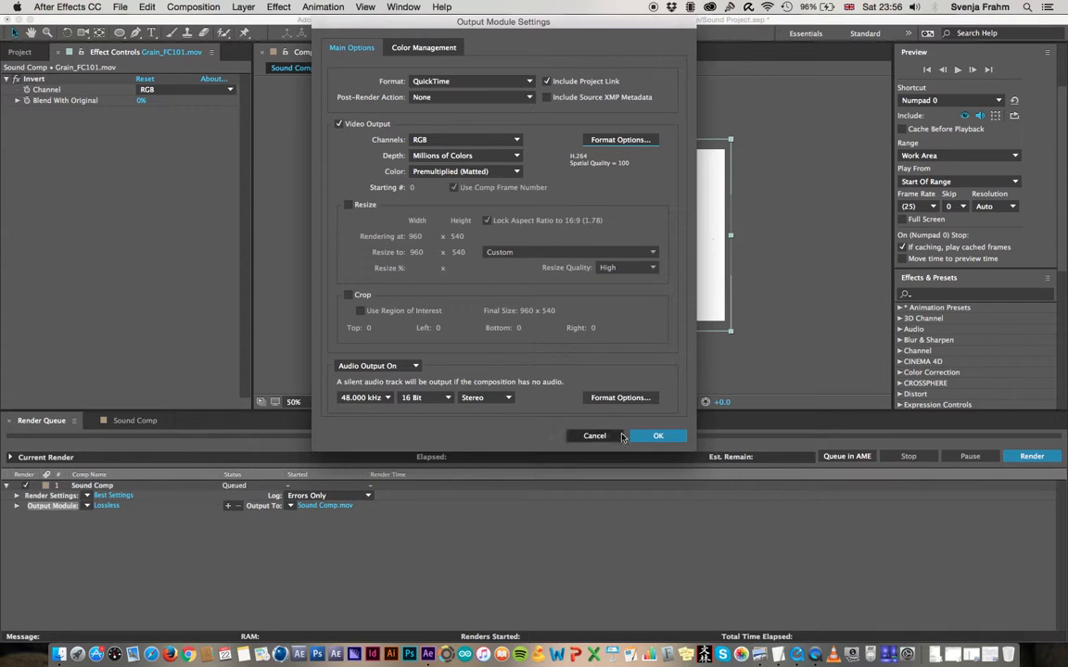
click(669, 437)
click(1032, 456)
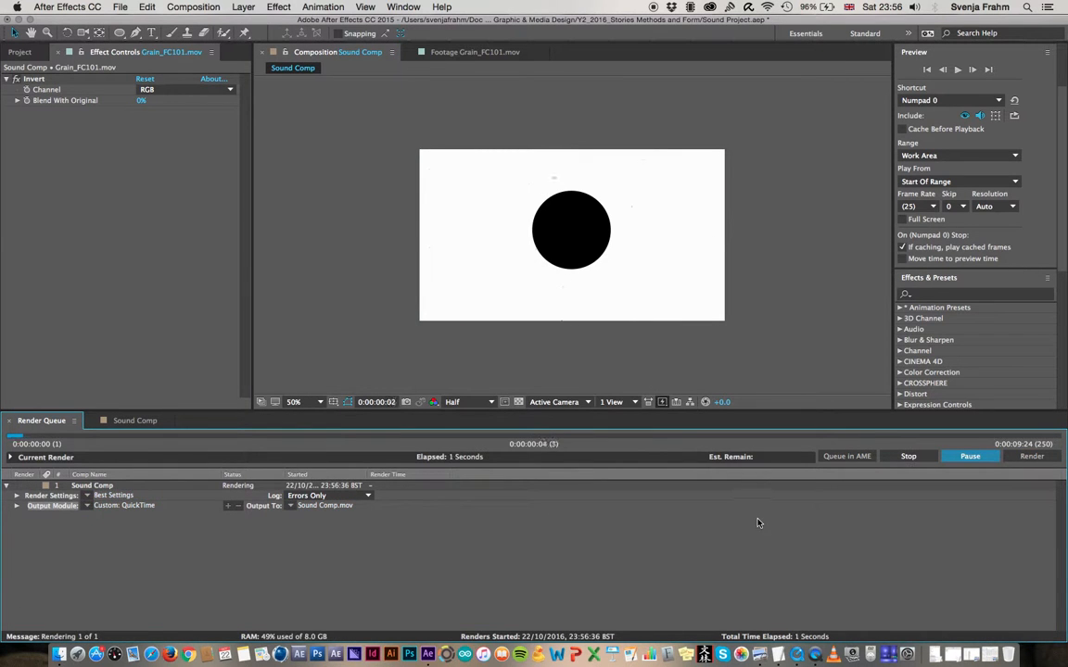